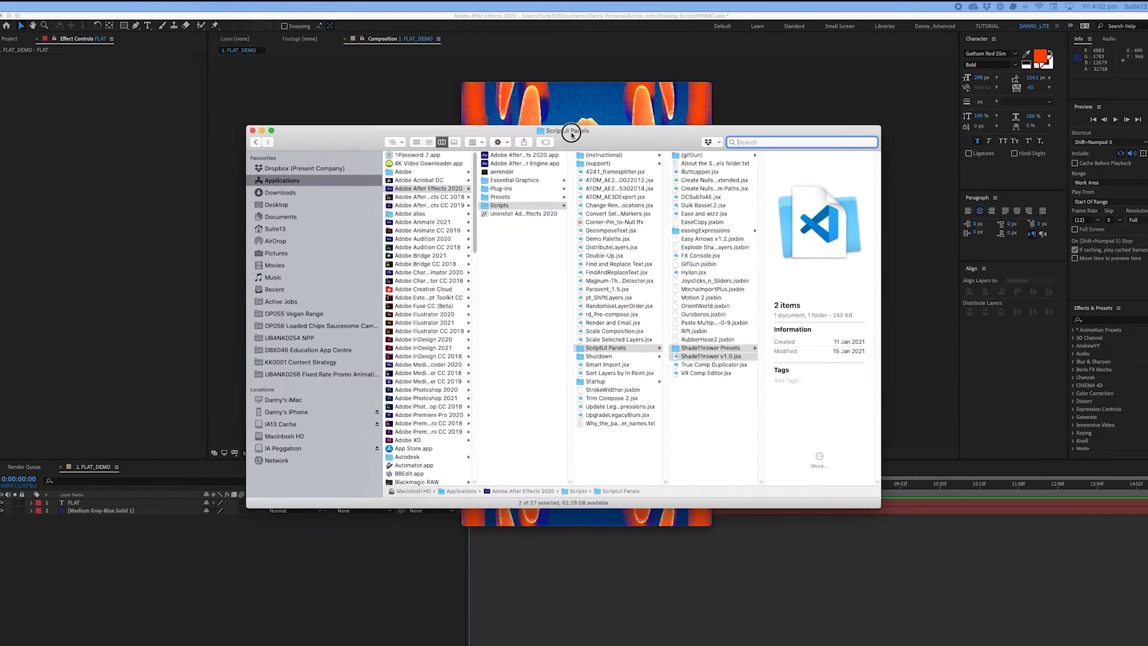
Select the ShadeThrower Presets folder and ShadeThrower v1.0.jsx inside the After Effects ScriptUI Panels folder.
left_click(703, 359)
left_click(708, 348)
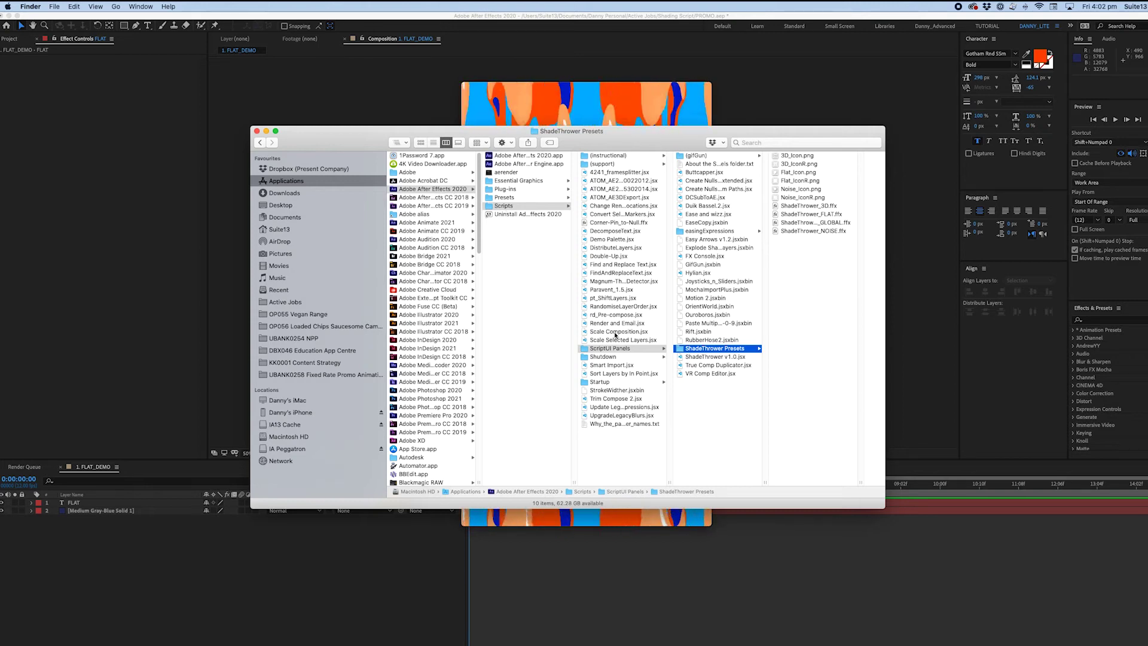
left_click(715, 357, "shift")
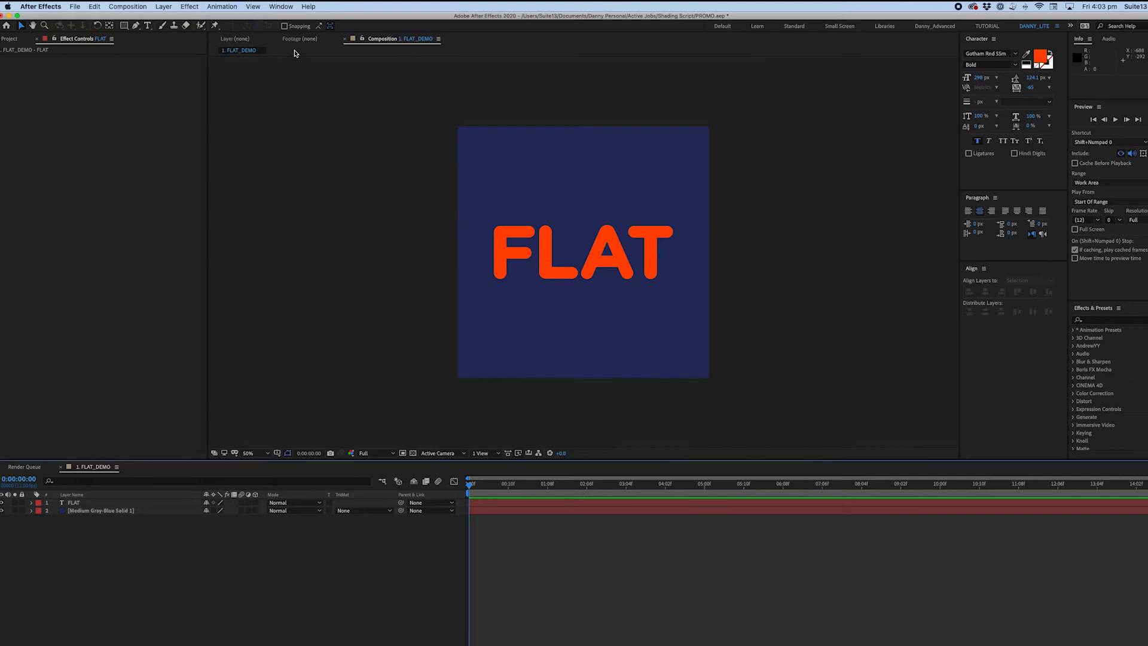
Open the ShadeThrower v1.0 script in After Effects and dock it between Paragraph and Align.
left_click(282, 6)
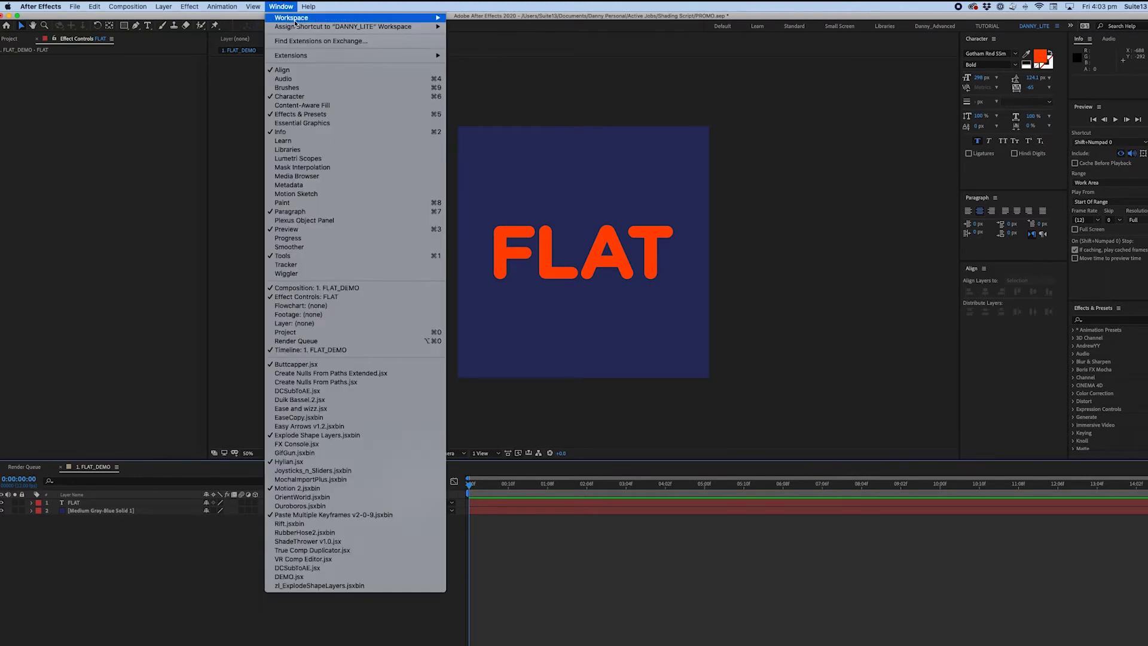
left_click(315, 542)
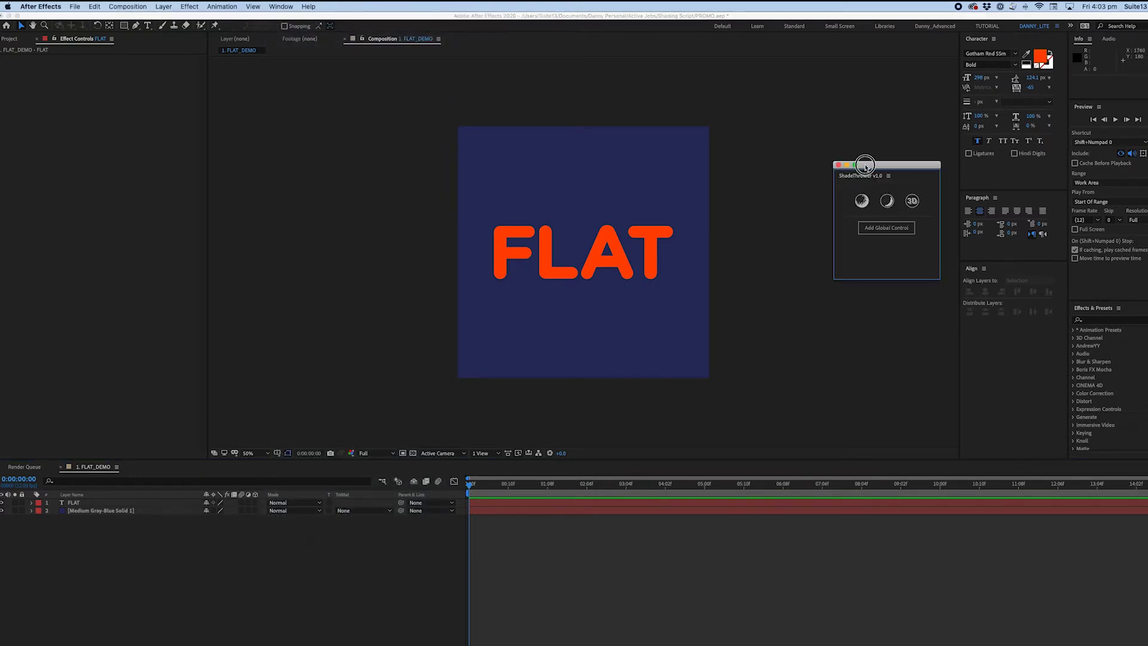
left_click_drag(836, 179, 996, 260)
left_click_drag(992, 201, 1002, 268)
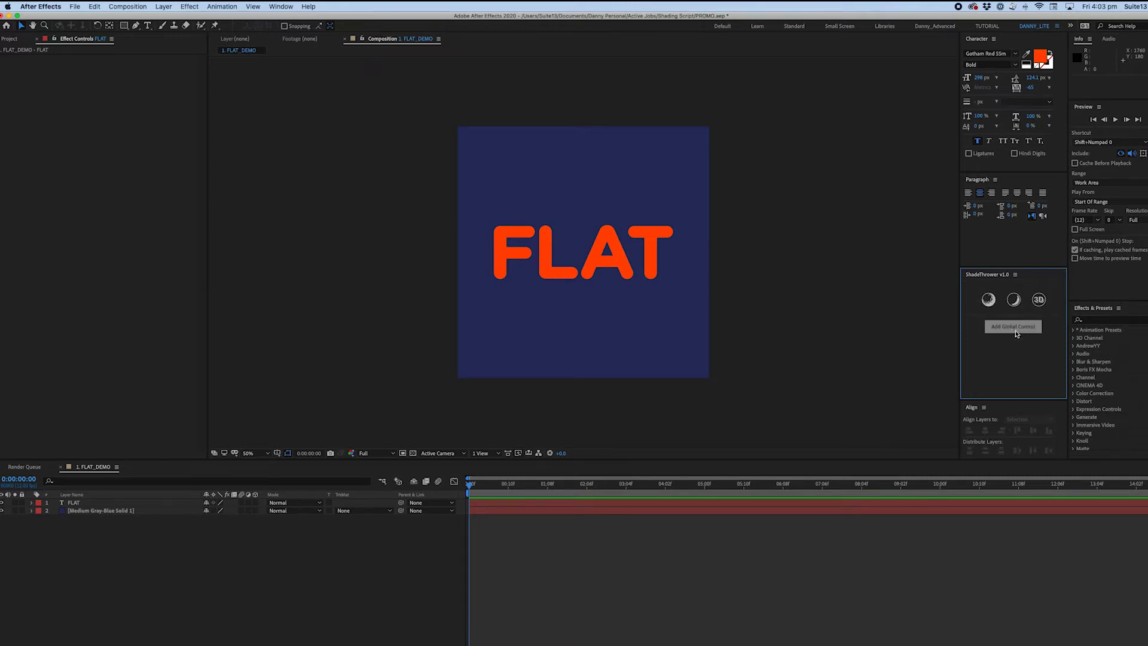
Apply ShadeThrower's flat shading to the FLAT text layer and collapse every effect except Shading Flat Controls.
left_click(96, 503)
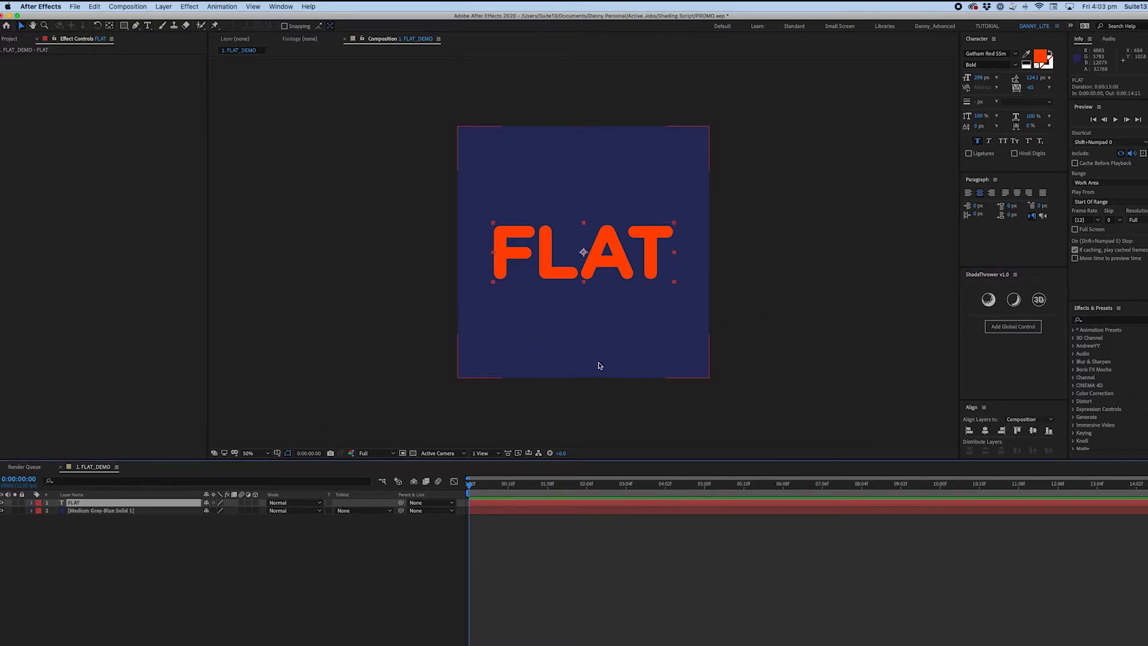
left_click(1016, 305)
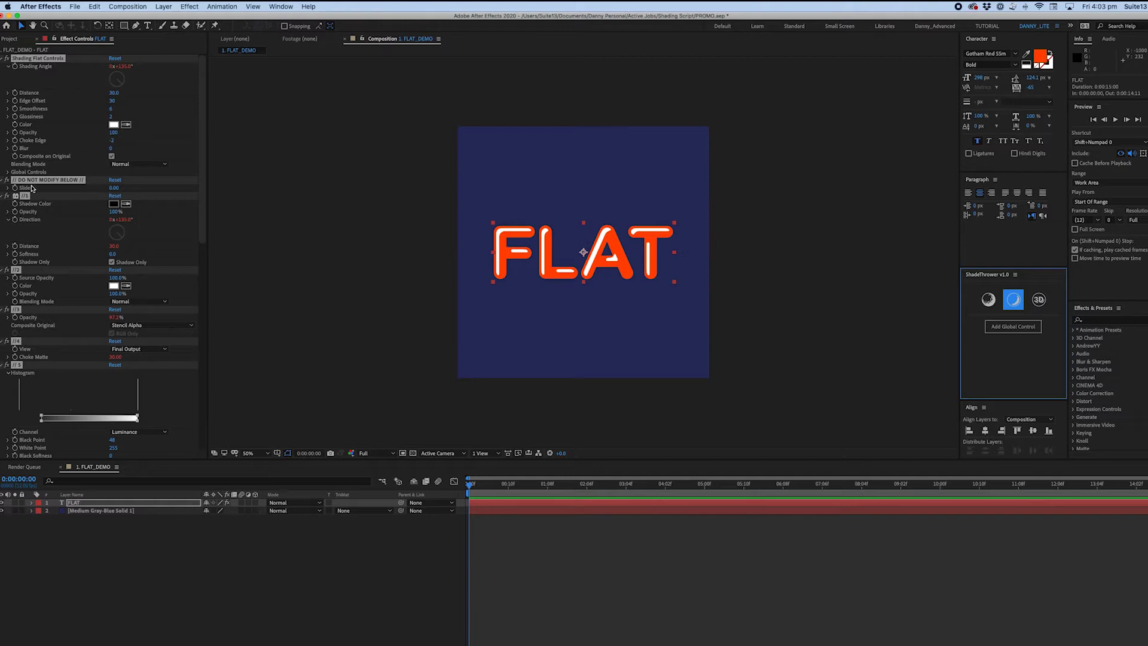
left_click(1, 181)
left_click(36, 230)
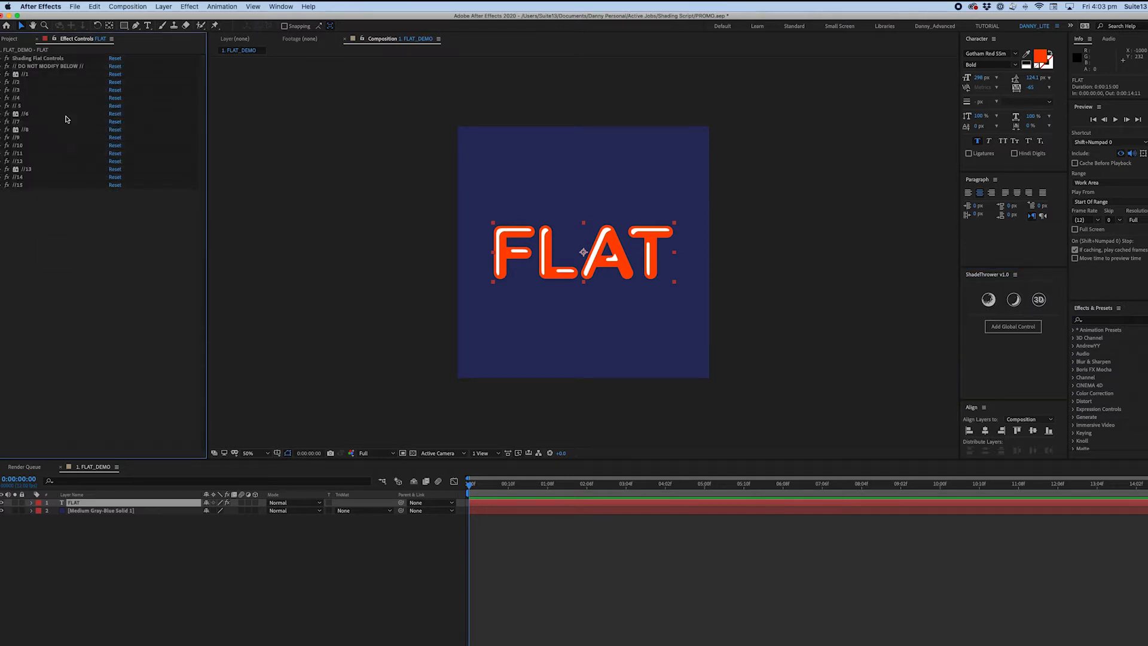
left_click(23, 60)
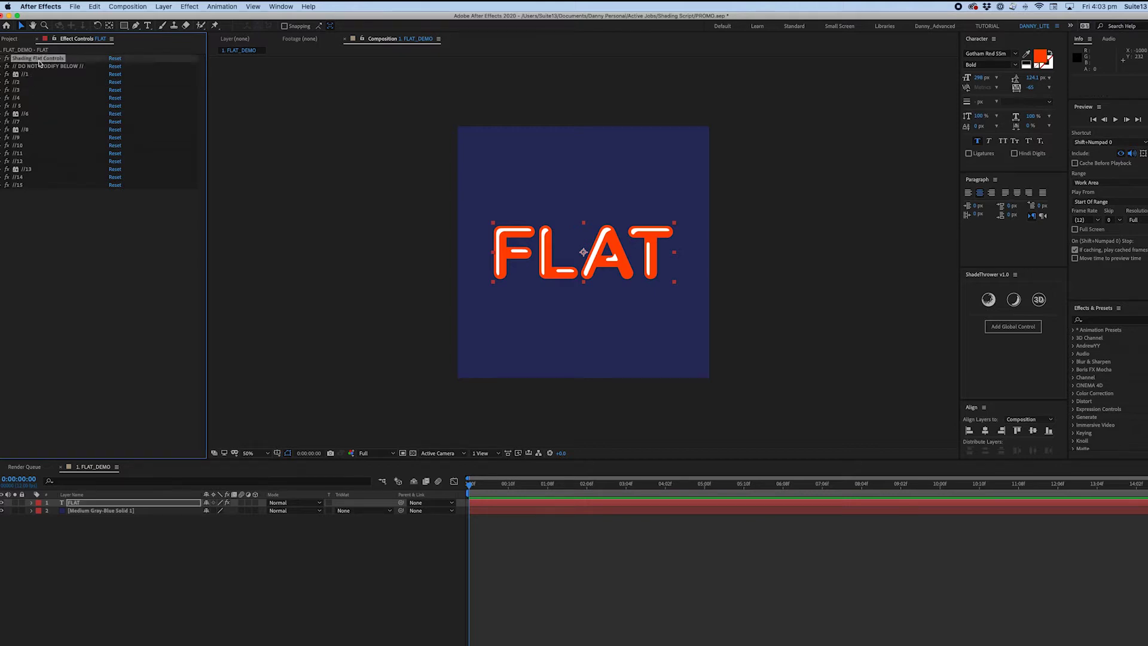
left_click(2, 59)
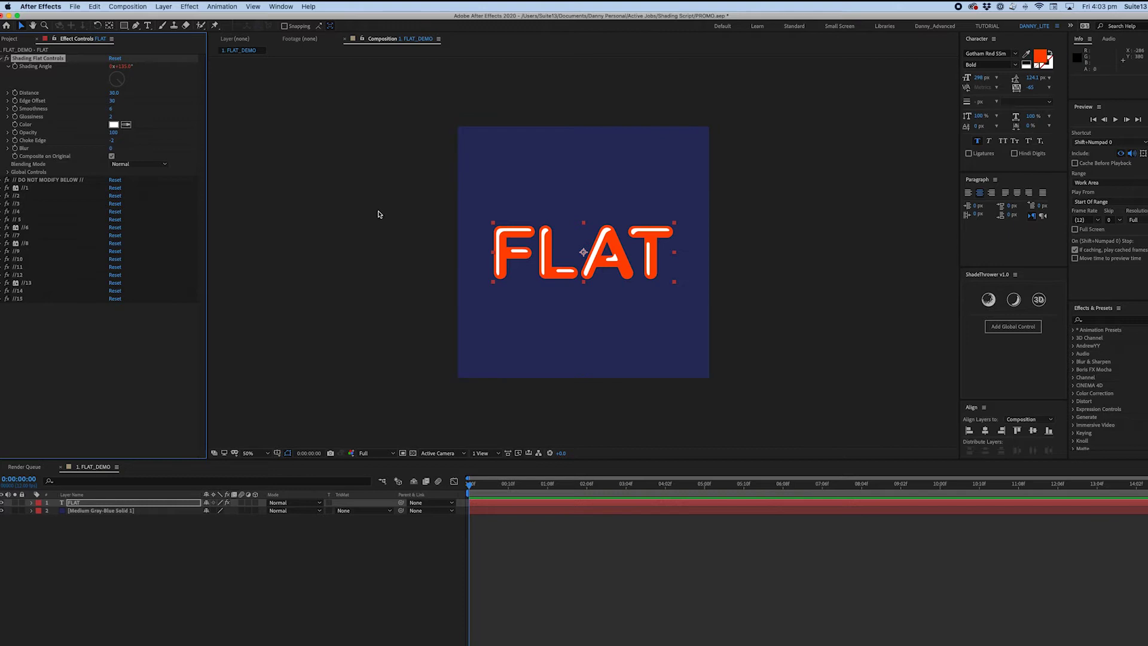
Set the flat shading's distance to 24.3, edge offset to 21, smoothness to 4 and glossiness to 3, viewed at full resolution.
left_click_drag(123, 66, 206, 72)
mouse_move(112, 93)
left_mouse_down()
mouse_move(75, 95)
mouse_move(205, 101)
left_mouse_up()
left_click_drag(111, 109, 76, 108)
key("/")
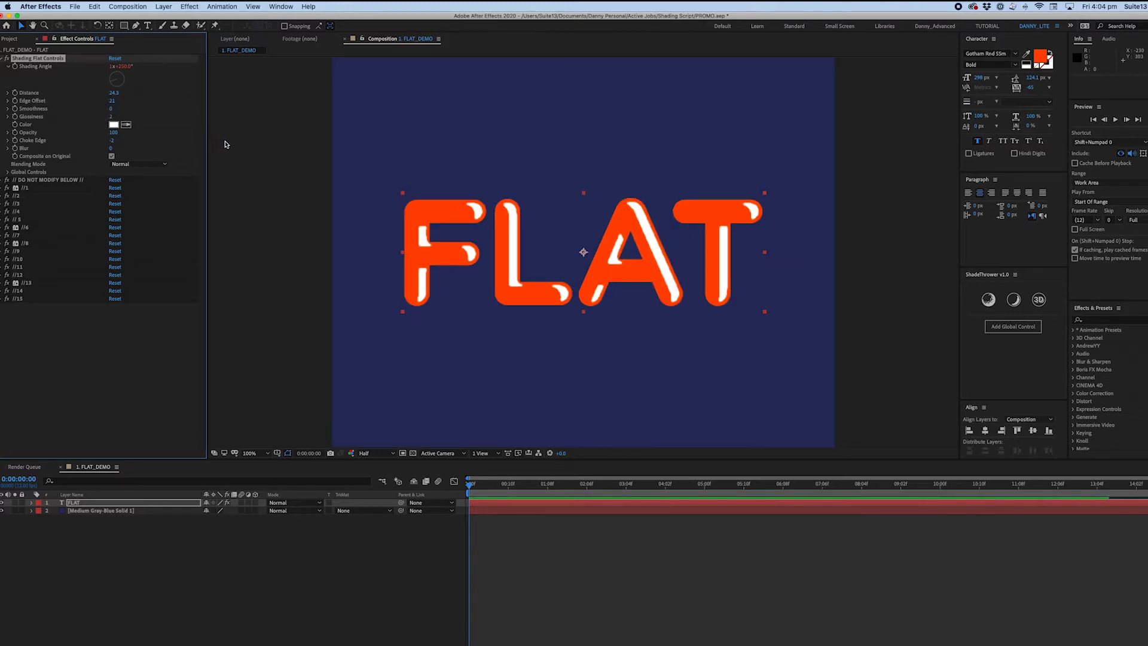
key("super+j")
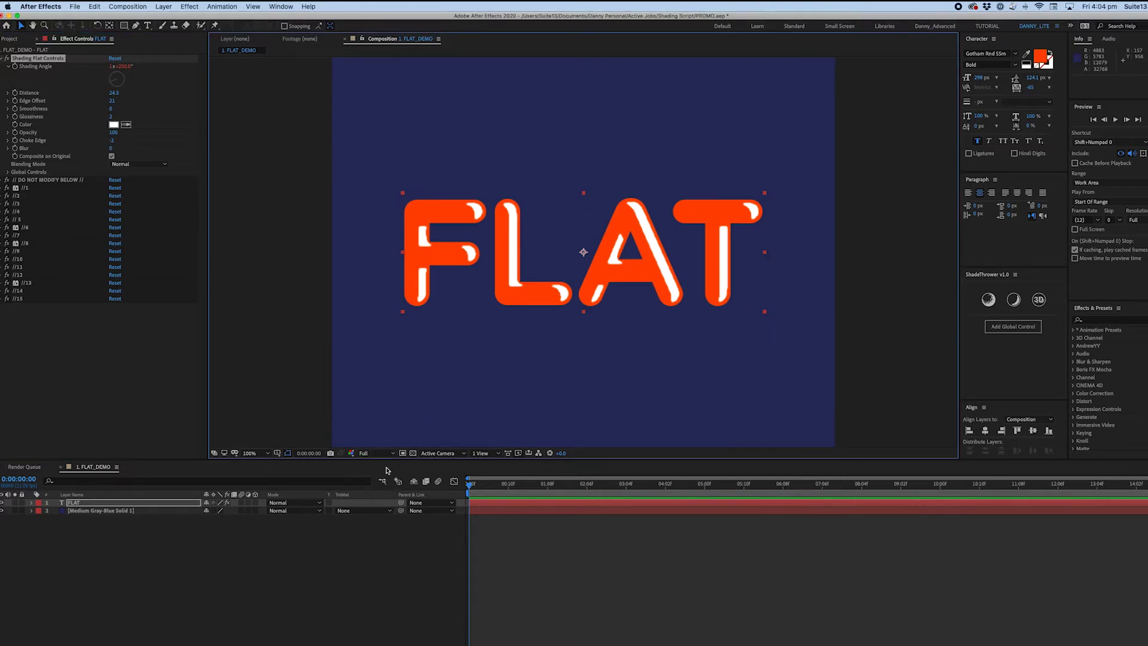
mouse_move(110, 108)
left_mouse_down()
mouse_move(135, 109)
mouse_move(94, 116)
mouse_move(146, 113)
mouse_move(113, 114)
left_mouse_up()
Change the flat shading colour on the FLAT text to yellow.
left_click(112, 125)
left_click(210, 409)
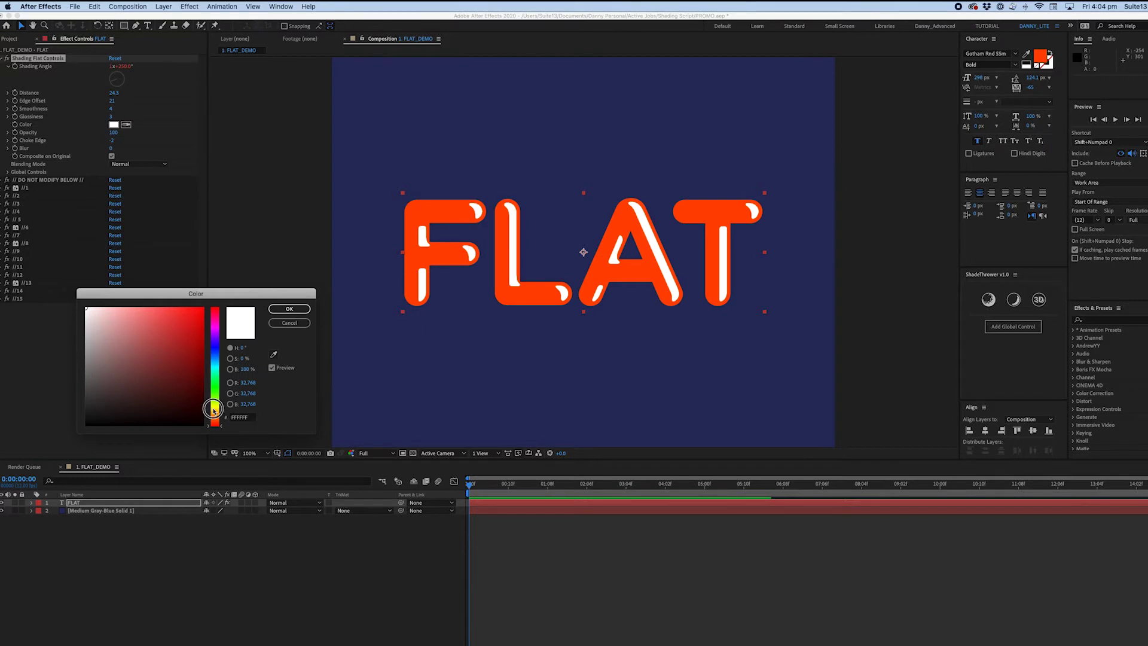
left_click(174, 308)
left_click(290, 308)
Rotate the flat shading angle and set the choke edge to 1, keeping opacity at 100 and blur at 0.
mouse_move(112, 132)
left_mouse_down()
mouse_move(59, 131)
mouse_move(143, 138)
mouse_move(109, 141)
left_mouse_up()
left_click_drag(119, 66, 197, 67)
mouse_move(110, 148)
left_mouse_down()
mouse_move(123, 147)
mouse_move(105, 148)
left_mouse_up()
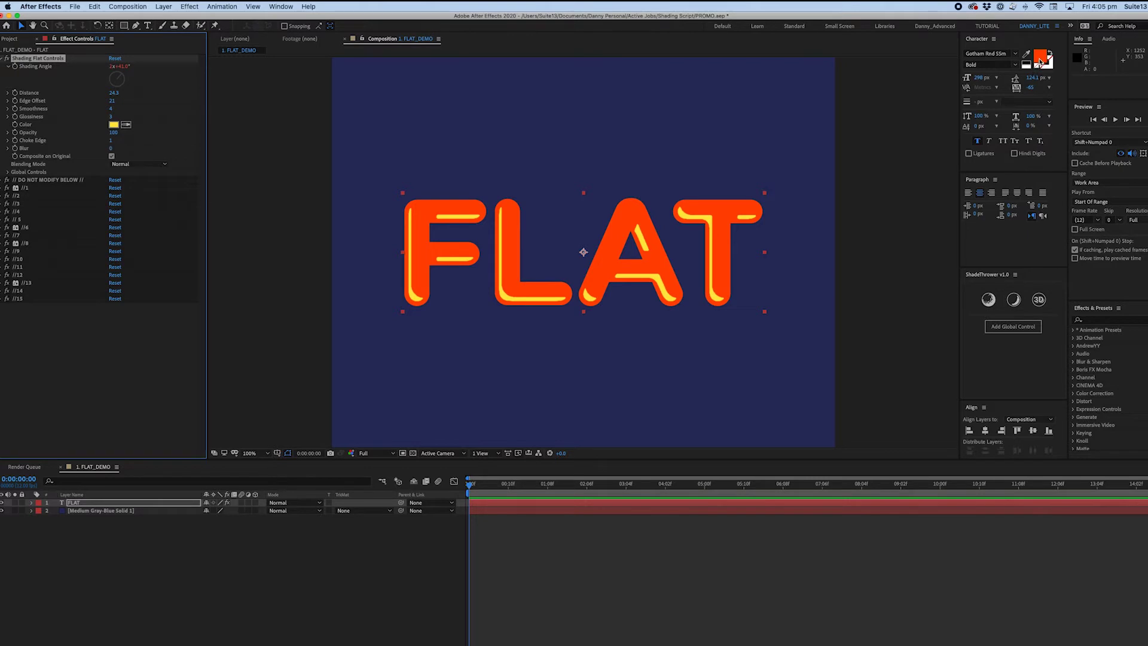
Turn off Composite on Original to isolate the flat shading, and turn it back on.
left_click(111, 156)
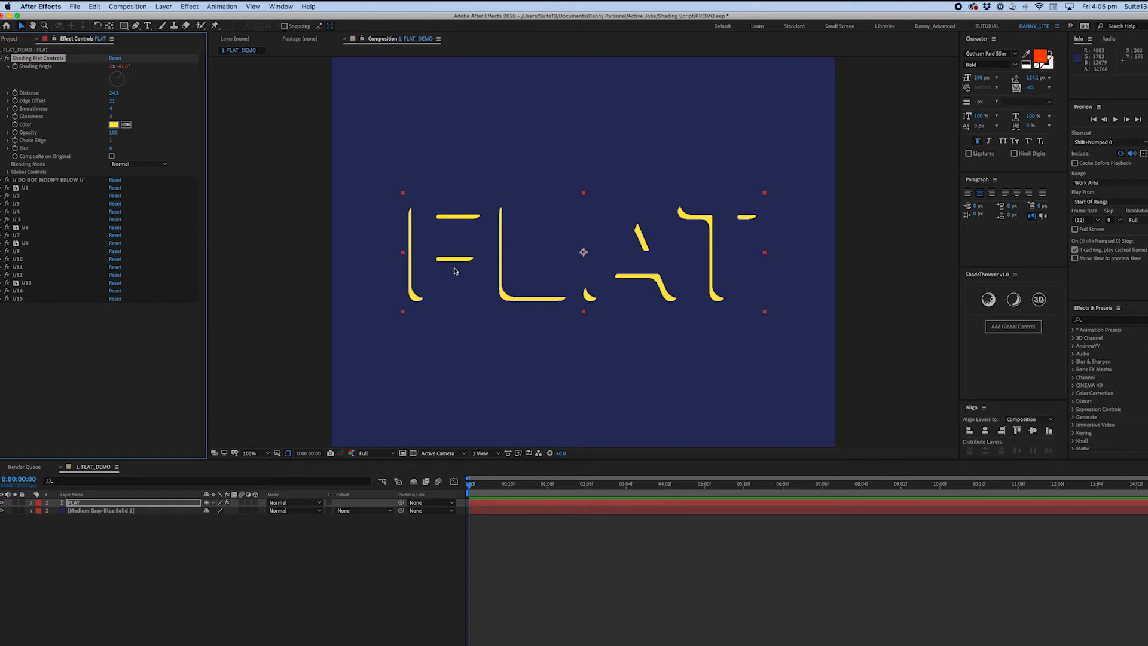
left_click(82, 504)
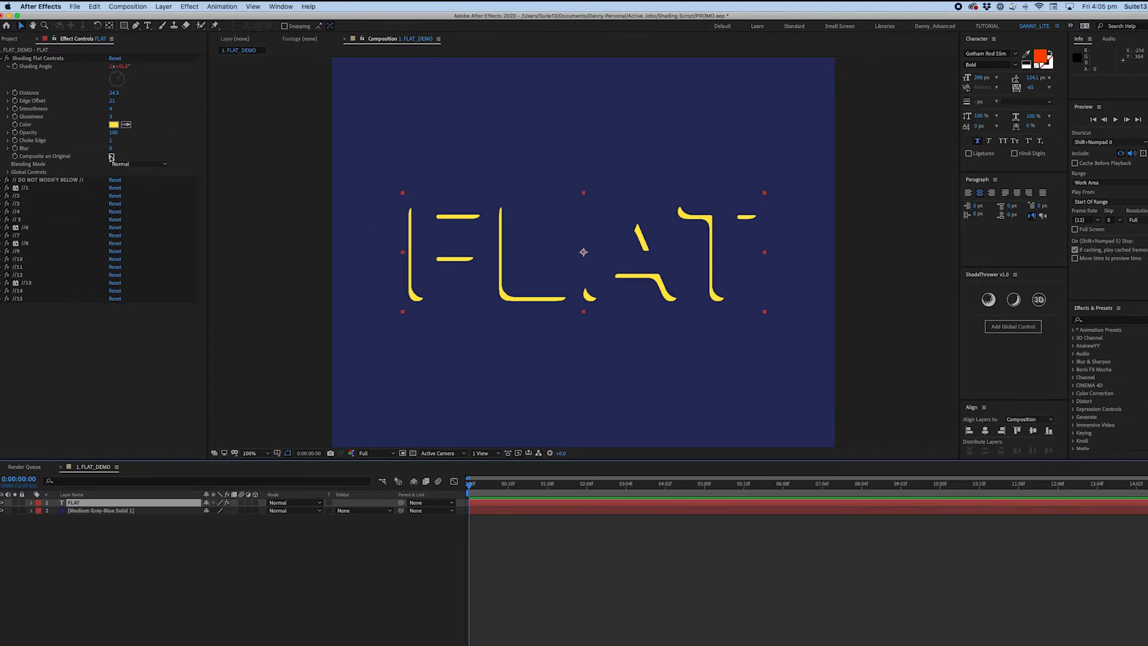
left_click(111, 157)
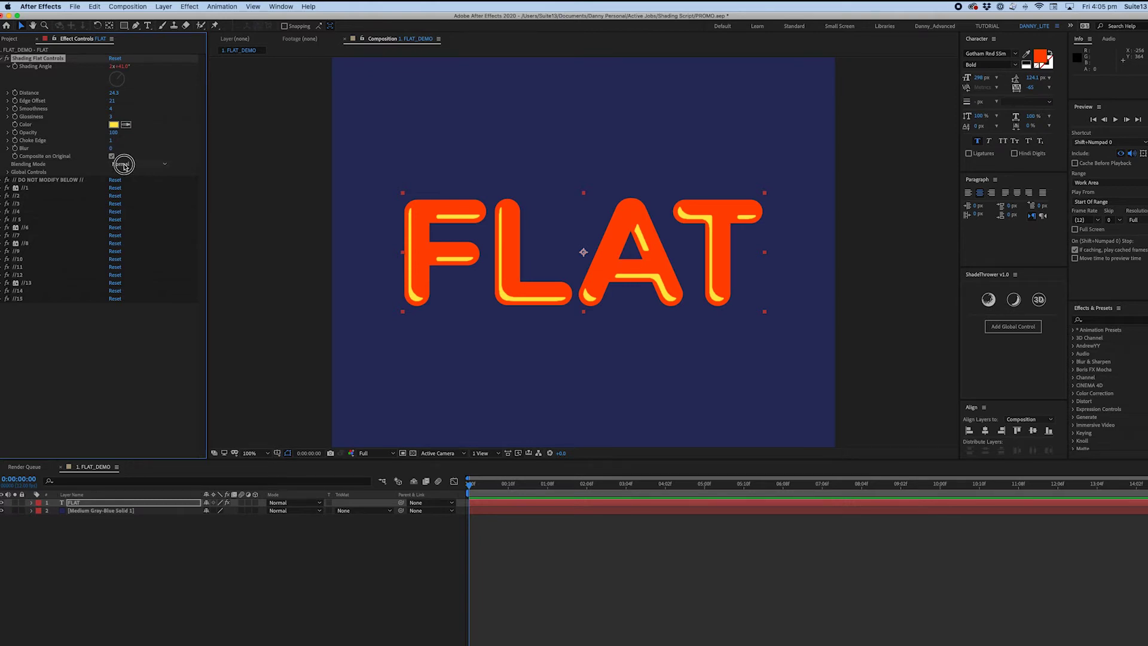
Try the Multiply blending mode with a blue shading colour on the FLAT text and undo it.
left_click(125, 166)
left_click(125, 183)
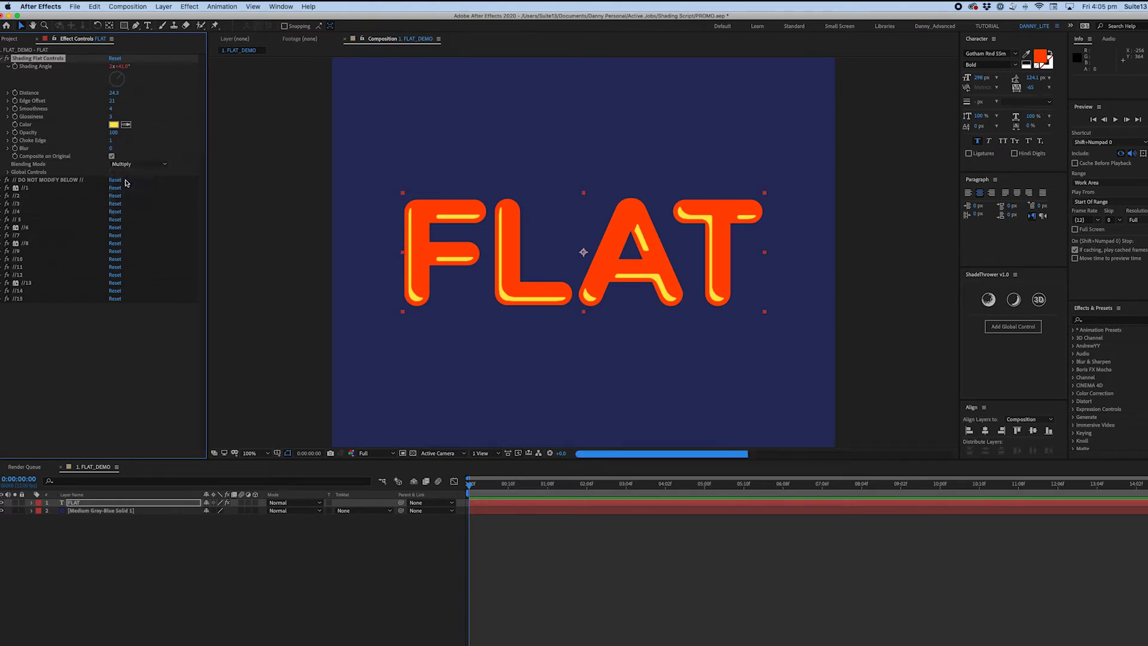
left_click(116, 126)
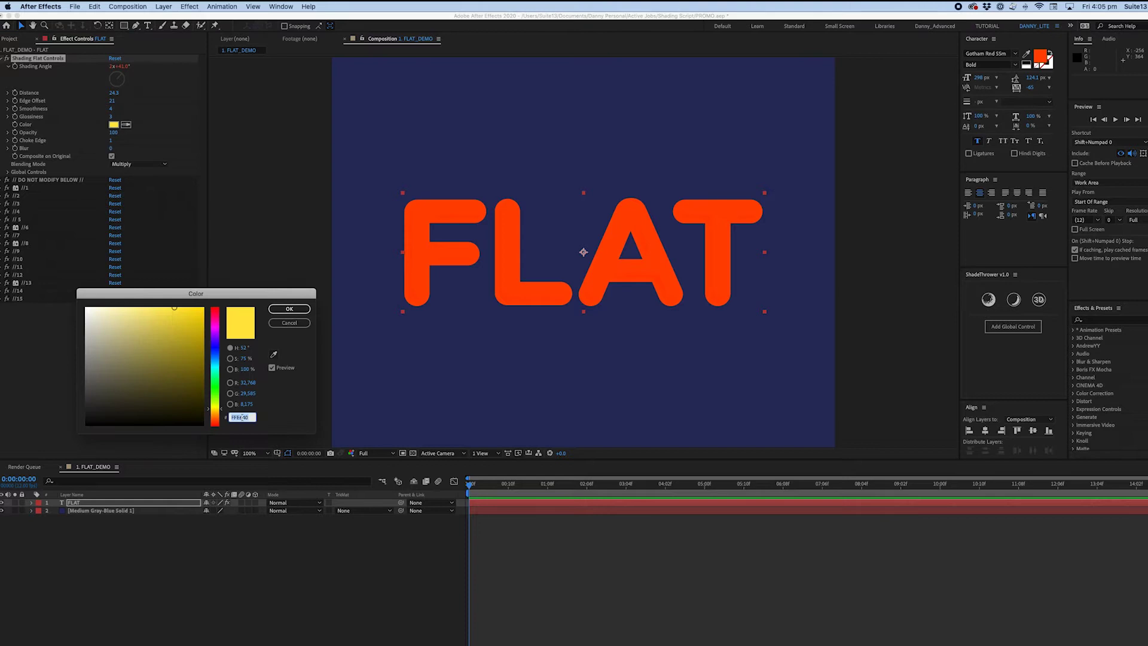
left_click(217, 358)
left_click(194, 376)
key("Return")
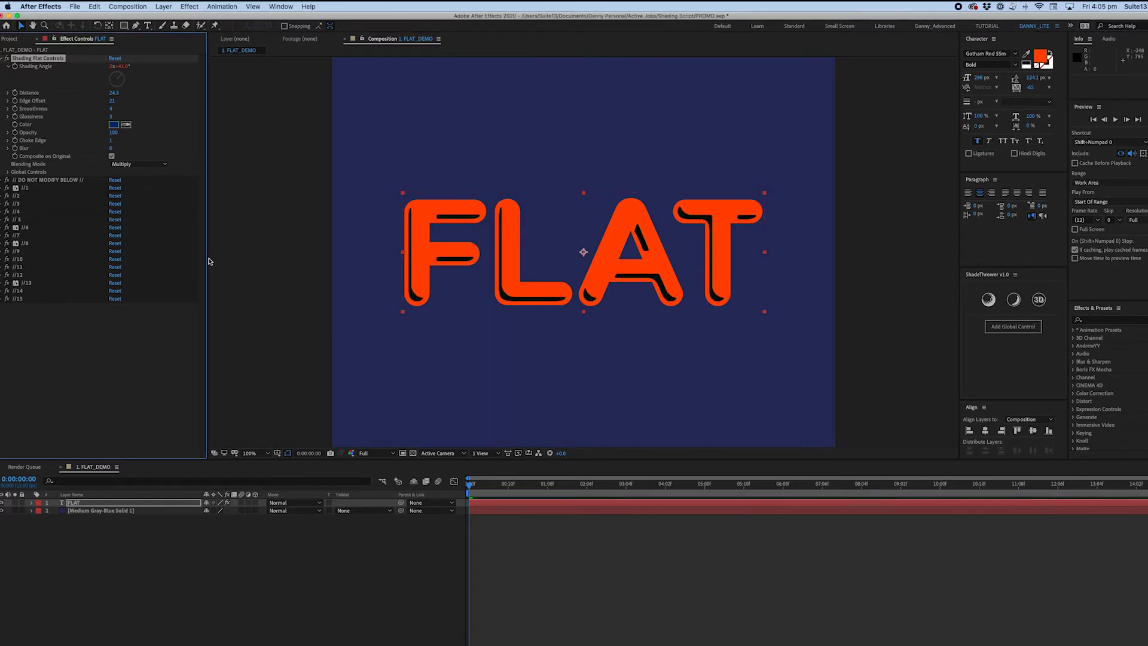
key("super+z")
key("super+z")
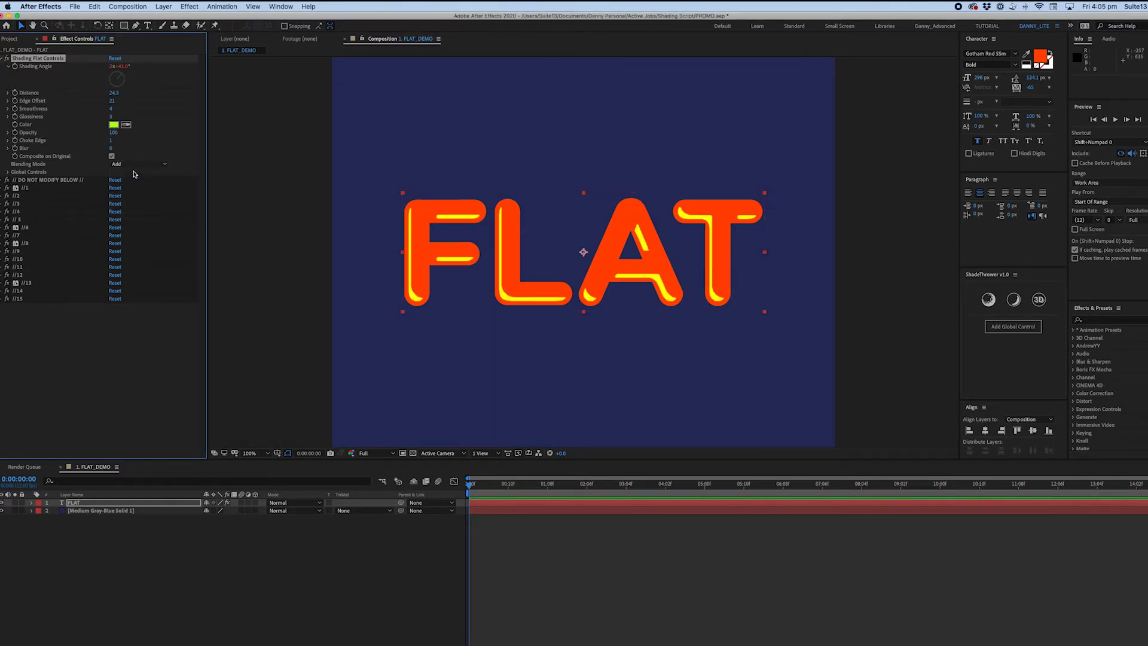
Lighten the flat shading colour to a pale green and set its blending mode to Screen.
left_click(113, 125)
left_click_drag(143, 311, 149, 302)
key("Return")
left_click(138, 164)
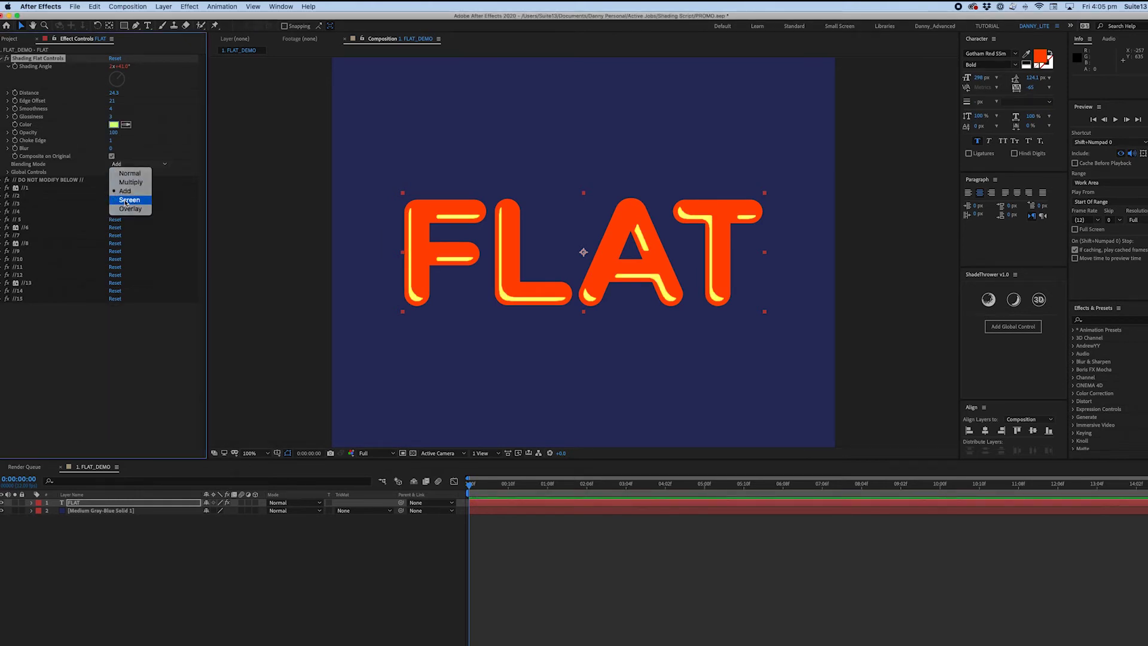
left_click(122, 186)
left_click(116, 164)
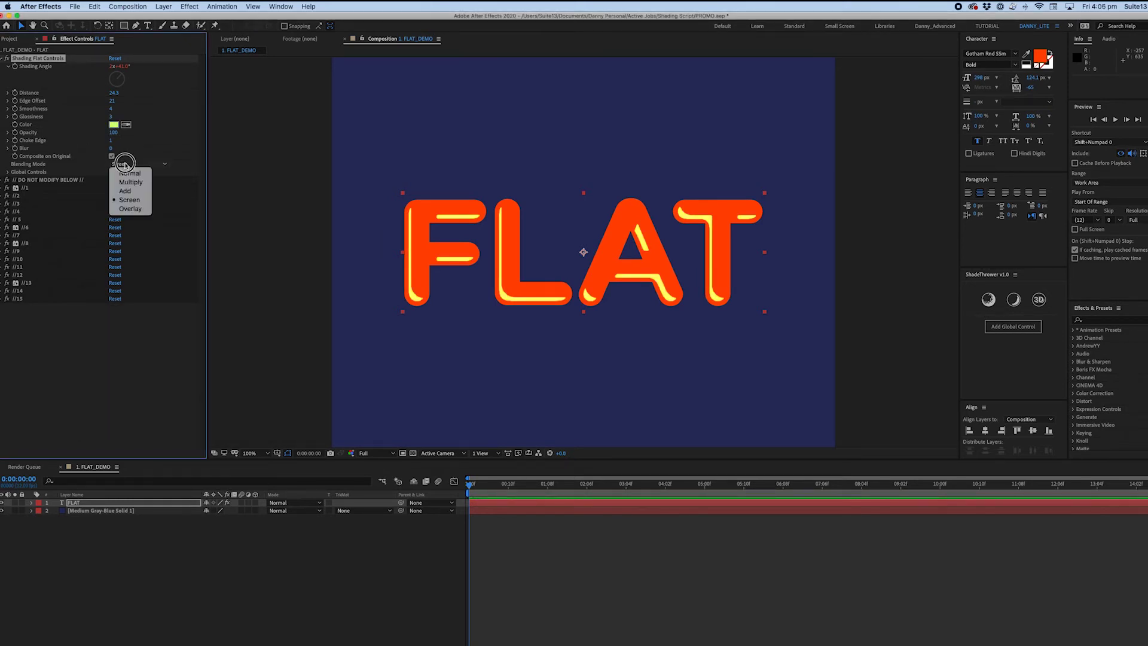
left_click(125, 203)
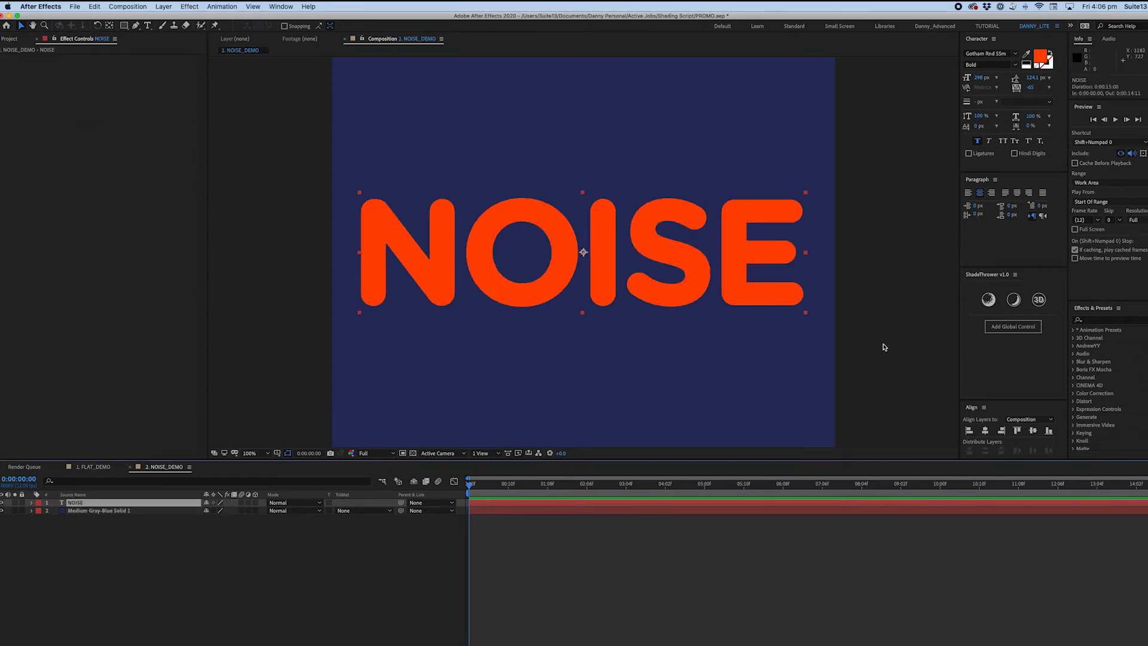
Apply ShadeThrower's noise shading to the NOISE text layer and collapse every effect except Shading Noise Controls.
left_click(987, 305)
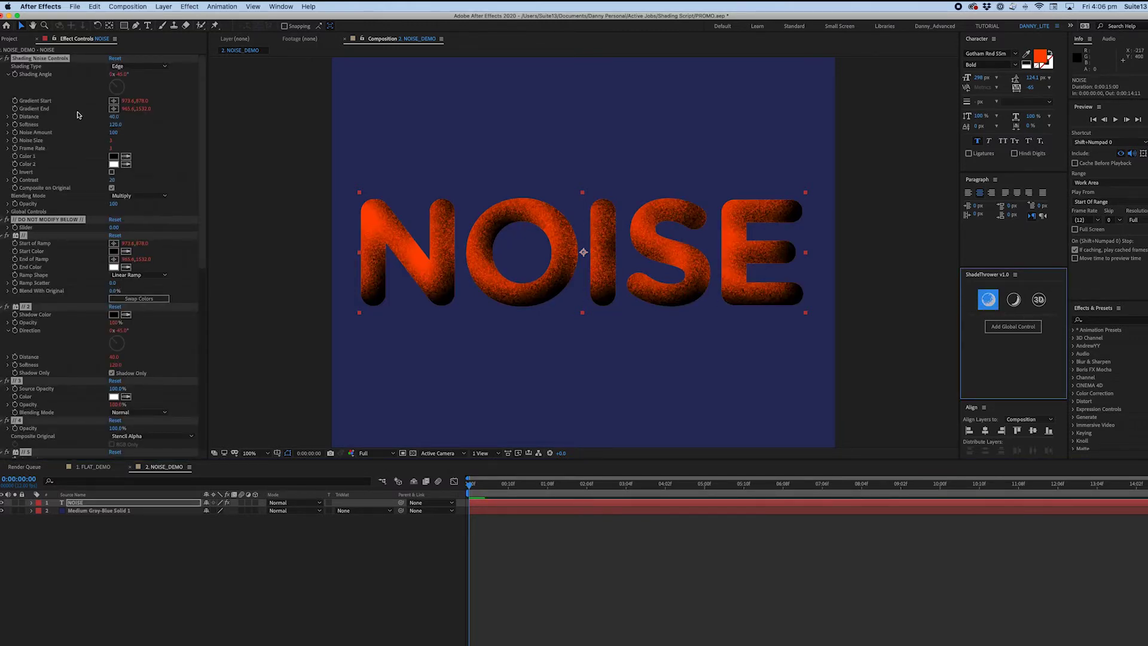
left_click(3, 59, "super")
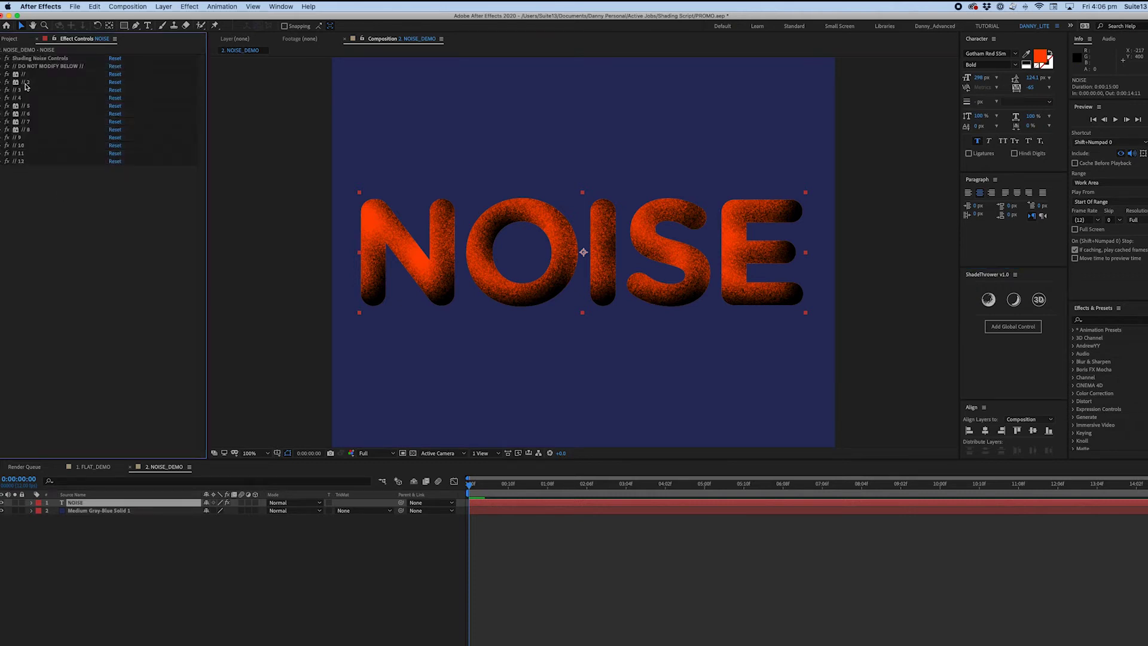
left_click(3, 59)
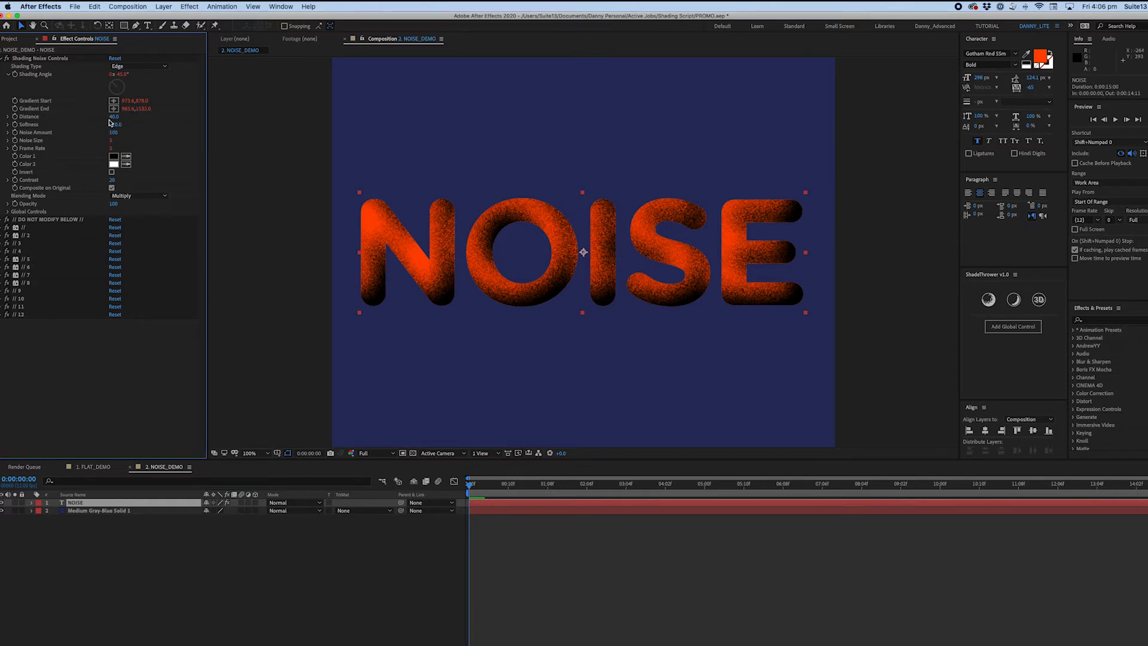
Keep the Edge shading type, adjust the noise shading's angle and softness, and set distance to 26 and noise amount to 100.
mouse_move(115, 127)
left_mouse_down()
mouse_move(92, 120)
mouse_move(101, 119)
left_mouse_up()
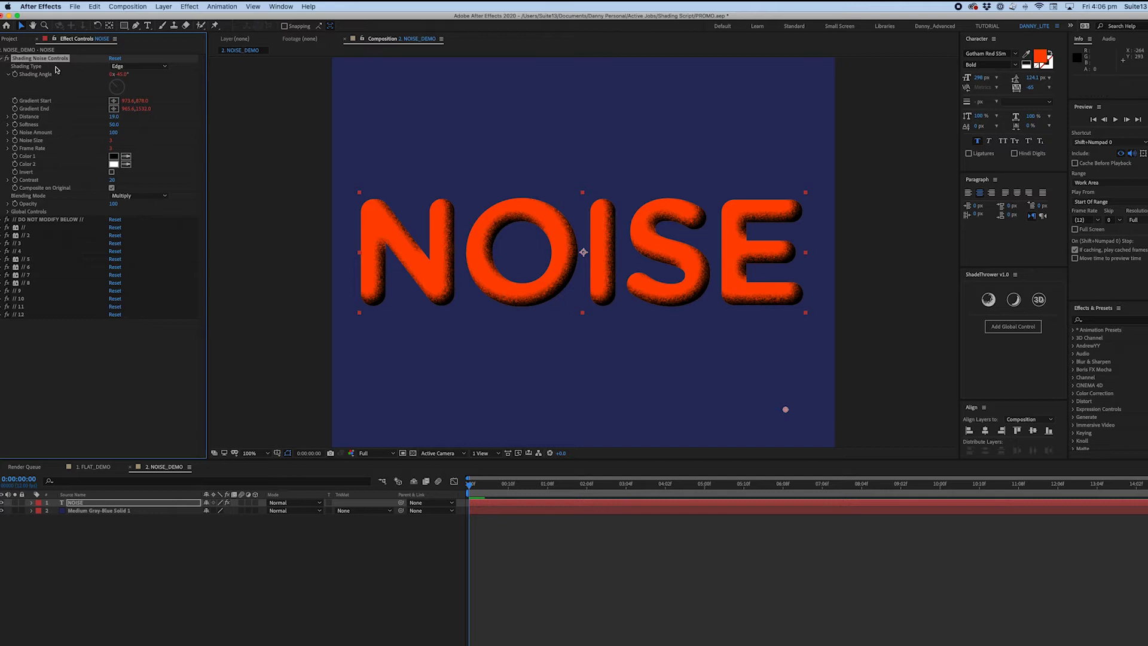
left_click(122, 66)
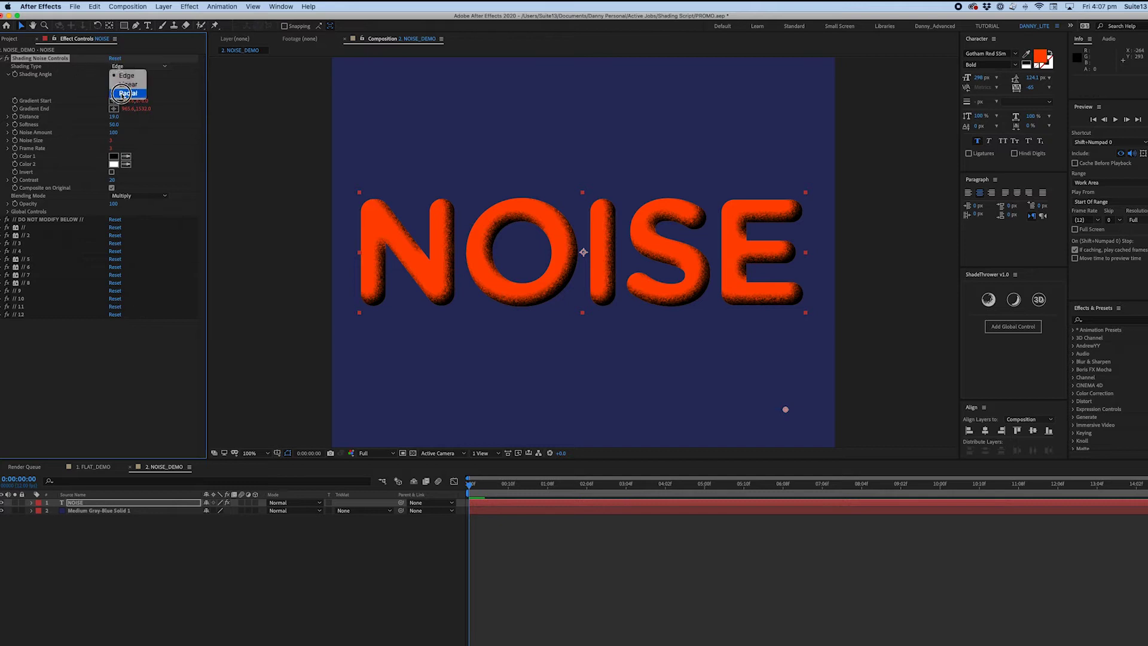
left_click(126, 76)
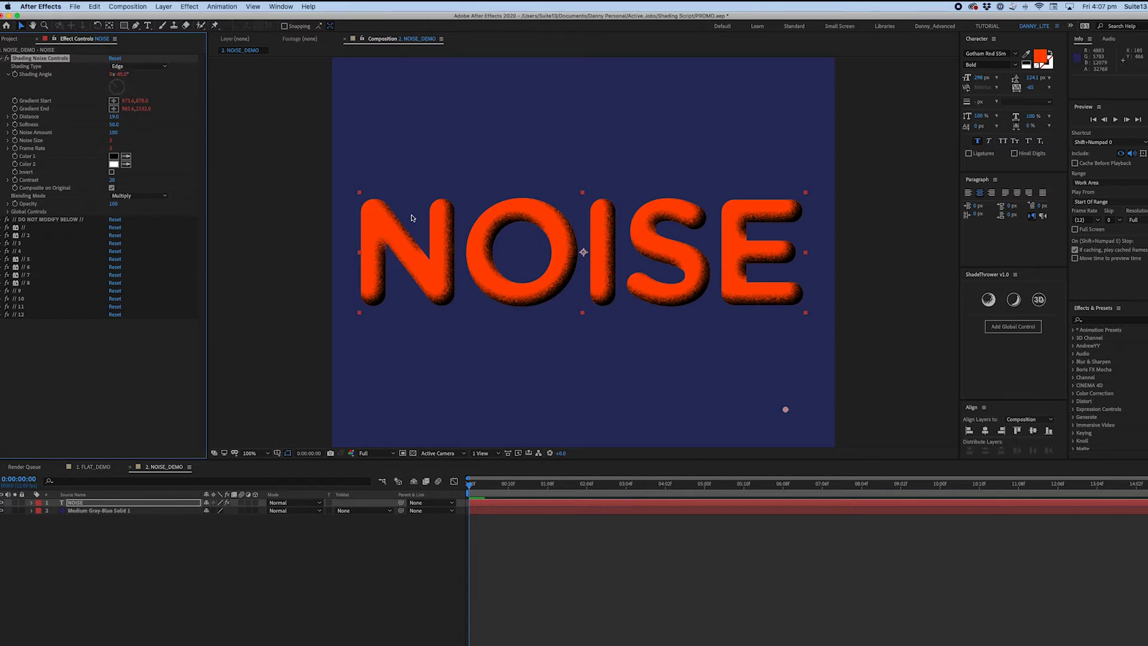
left_click_drag(199, 80, 238, 85)
mouse_move(111, 120)
left_mouse_down()
mouse_move(123, 126)
mouse_move(35, 130)
left_mouse_up()
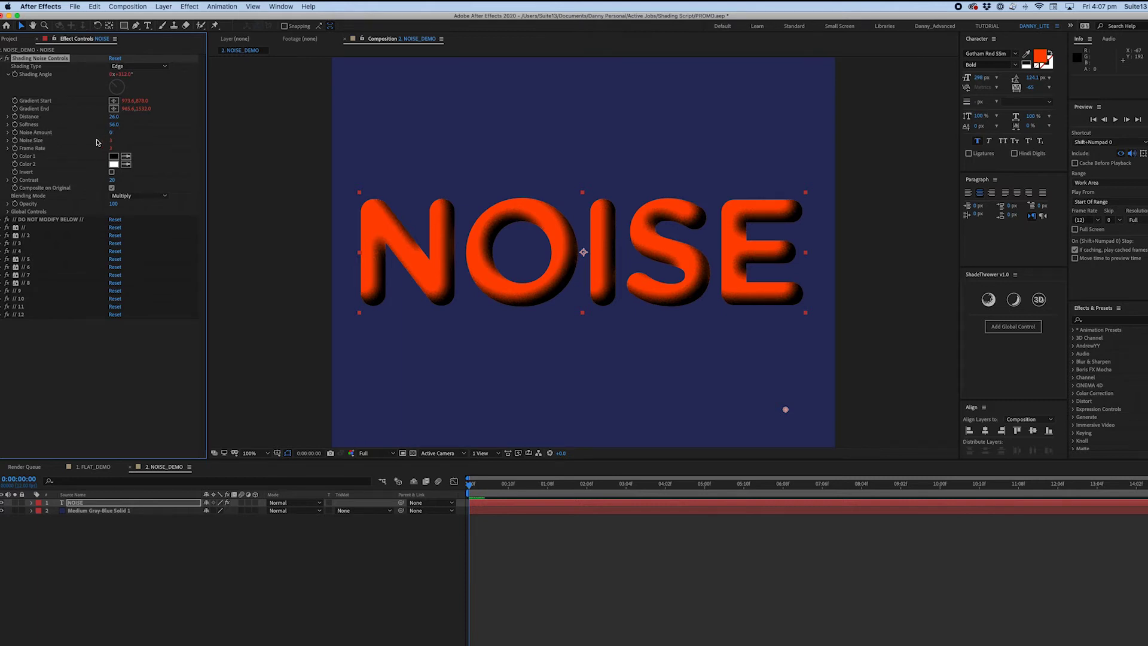
mouse_move(110, 134)
left_mouse_down()
mouse_move(157, 133)
mouse_move(84, 141)
mouse_move(101, 141)
left_mouse_up()
Set the noise shading's frame rate to 12 and preview the animated grain.
key("space")
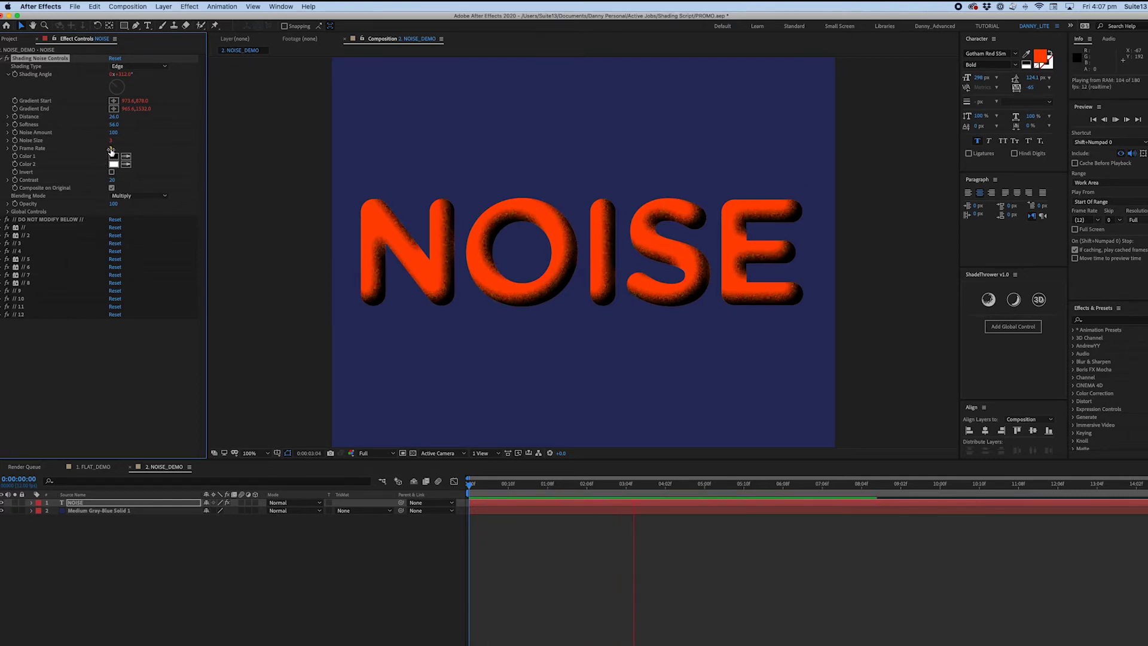
left_click(111, 148)
key("super+k")
key("Return")
key("space")
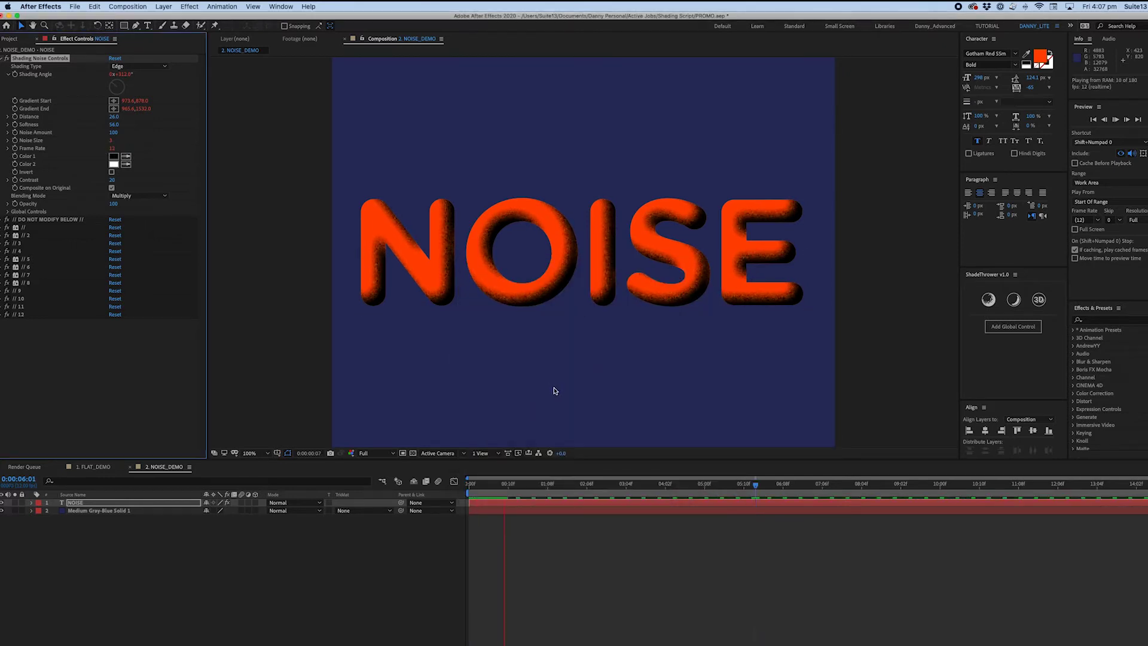
key("space")
Set the noise shading's frame rate to 0 and preview the static grain.
left_click(111, 147)
type("0")
key("Return")
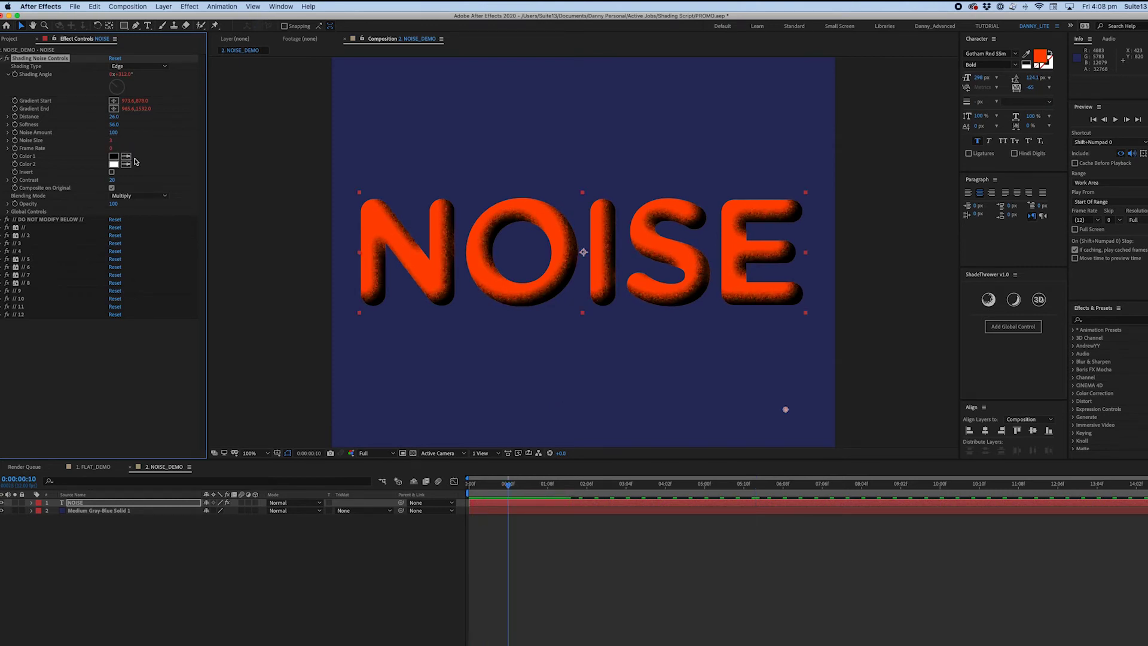
key("space")
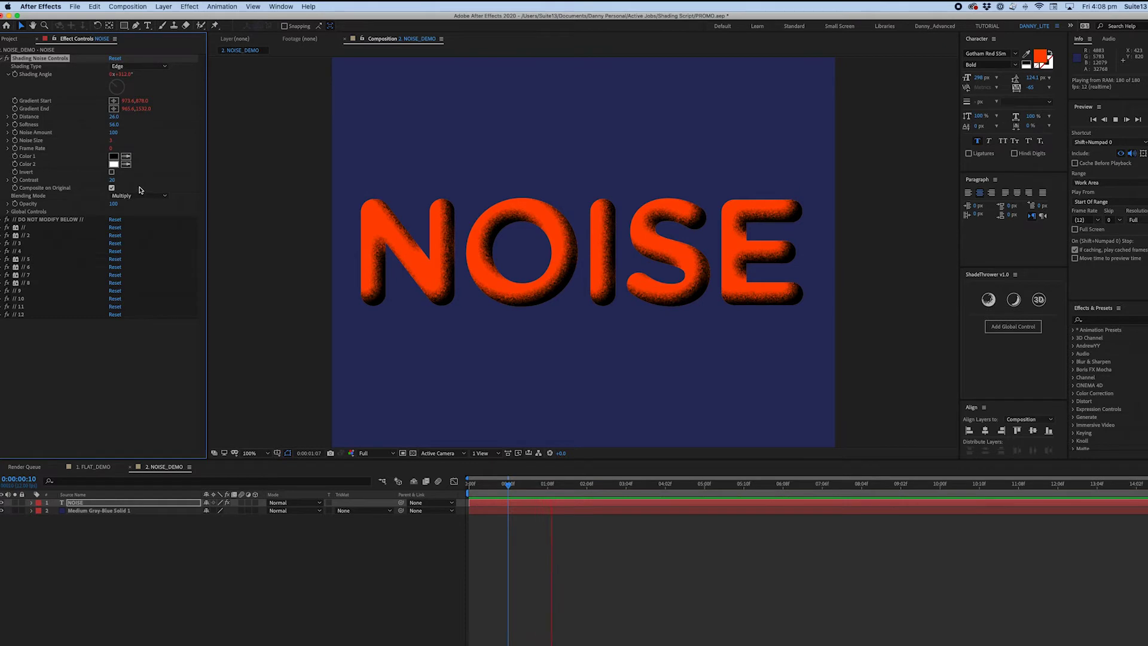
Stop the preview, turn off Composite on Original and set the noise shading's Color 2 to light orange.
key("space")
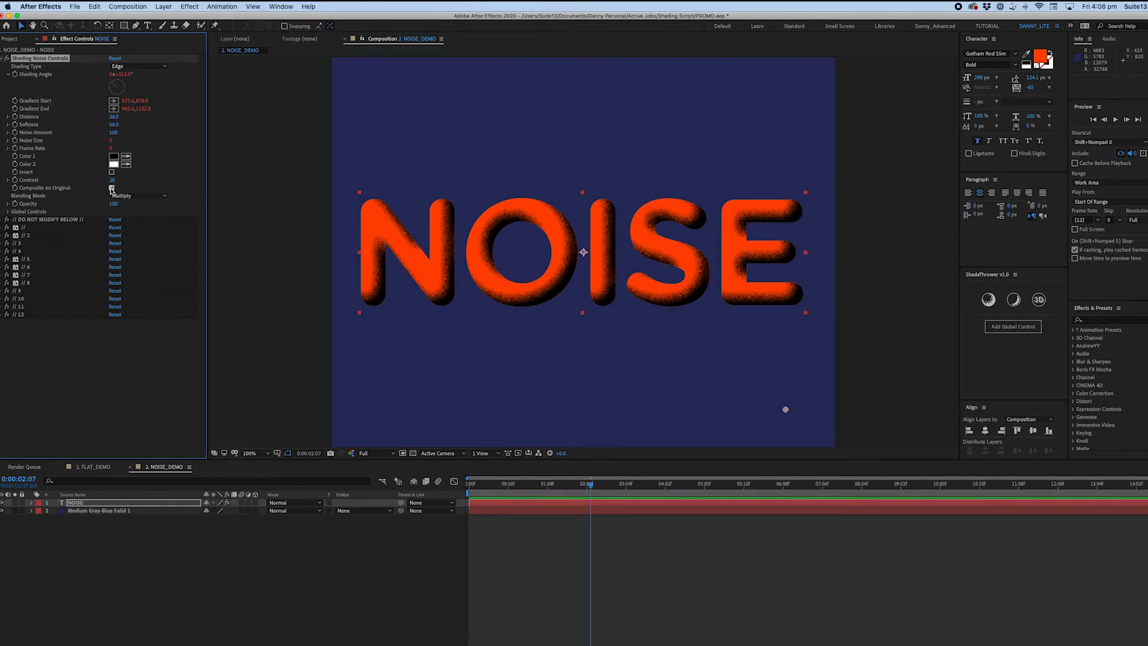
left_click(111, 188)
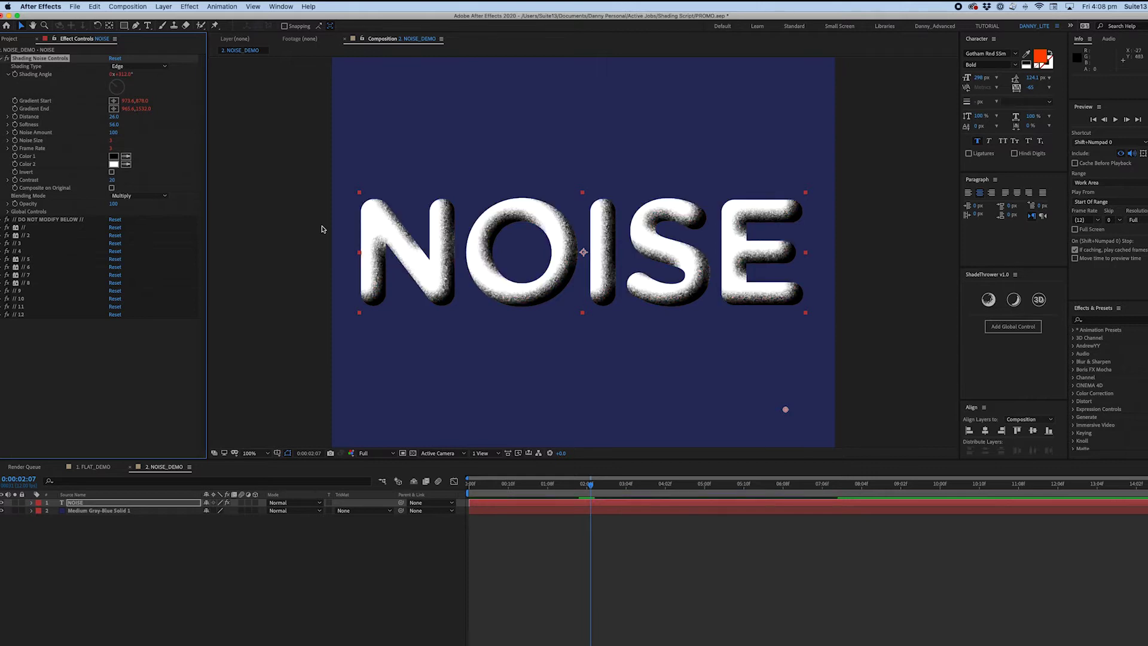
left_click(113, 164)
left_click(214, 406)
left_click(159, 306)
key("Return")
Try a blue for the noise shading's Color 1, then settle on red-orange.
left_click(114, 157)
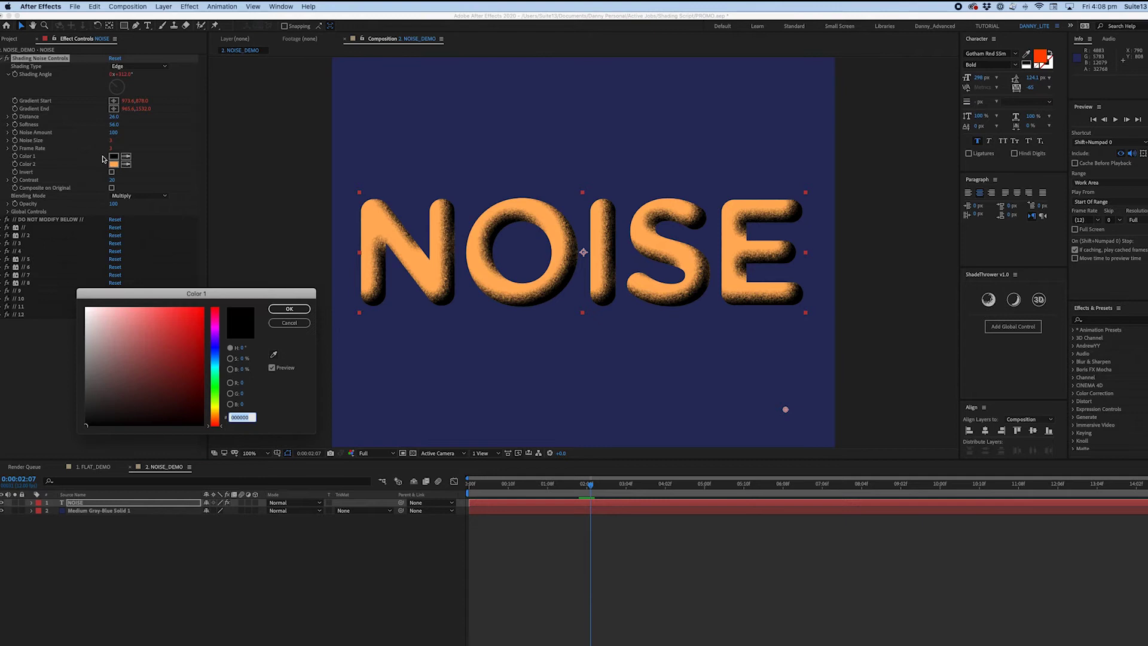
left_click_drag(214, 376, 214, 356)
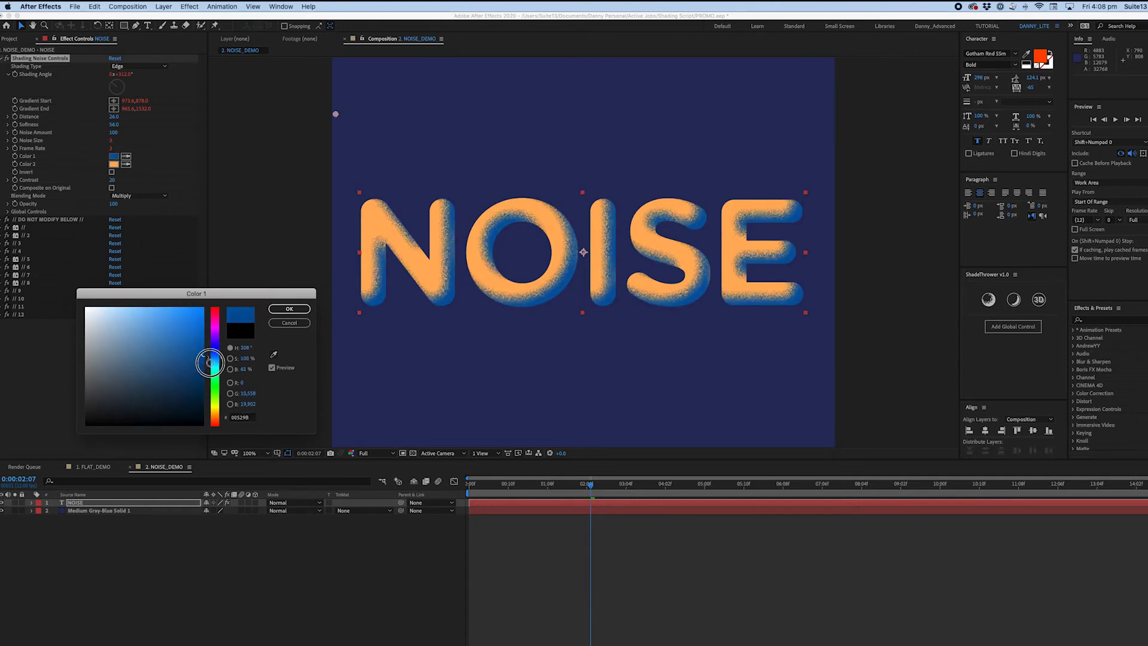
key("Escape")
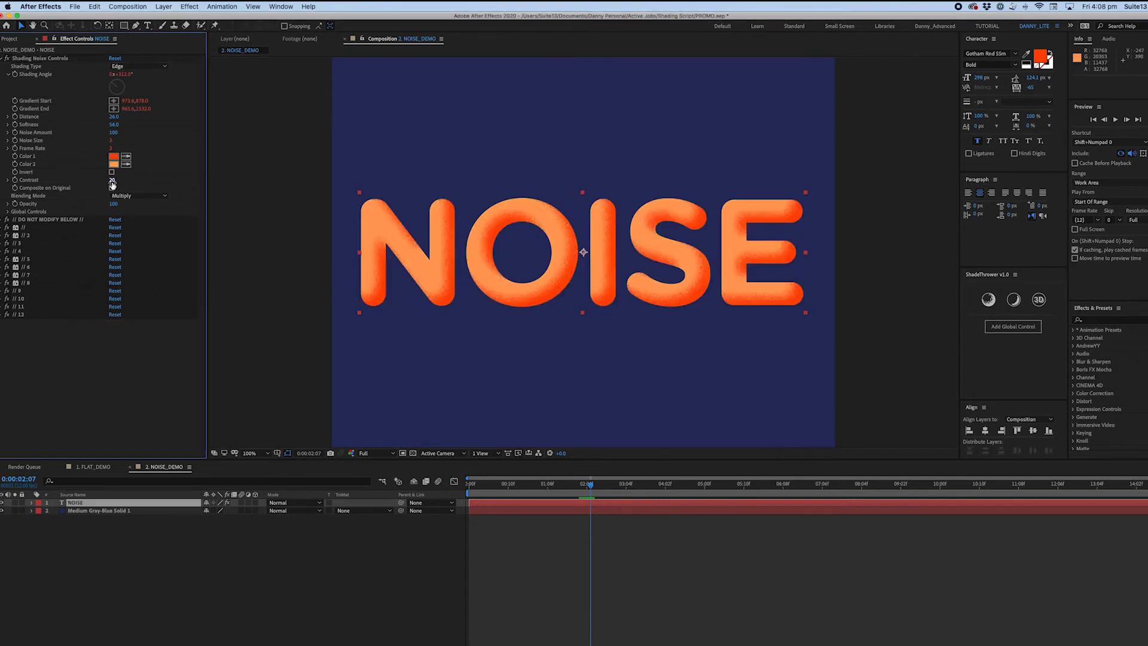
Toggle the noise shading's Invert option on and off and raise its contrast to 89.
left_click(111, 172)
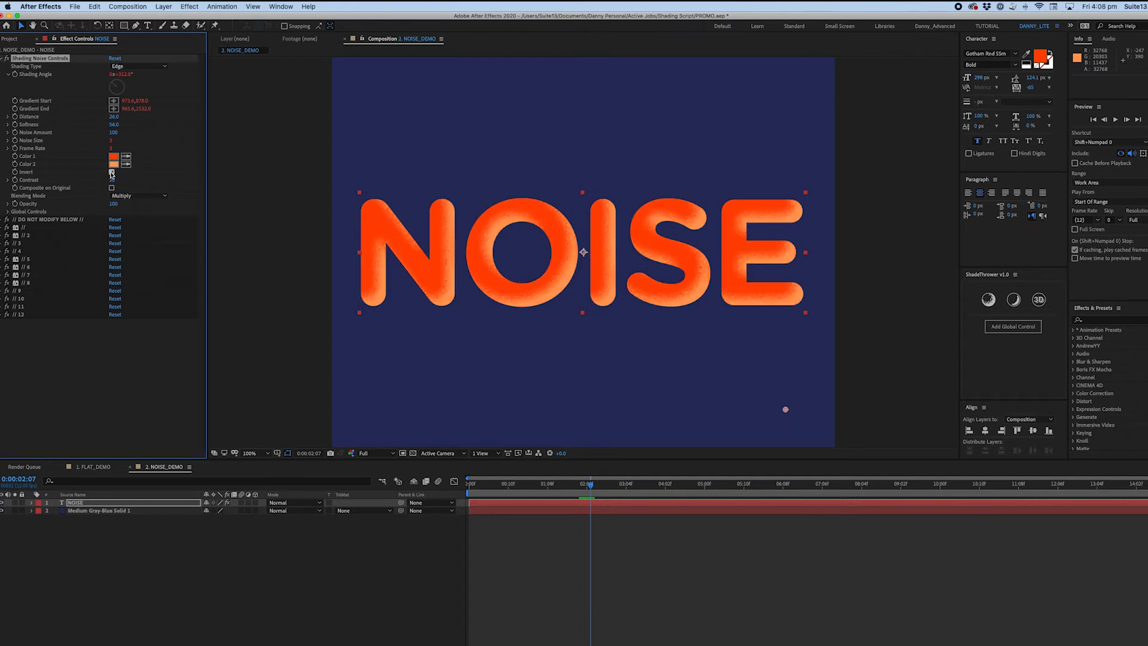
left_click(111, 174)
left_click_drag(116, 179, 141, 187)
key("period")
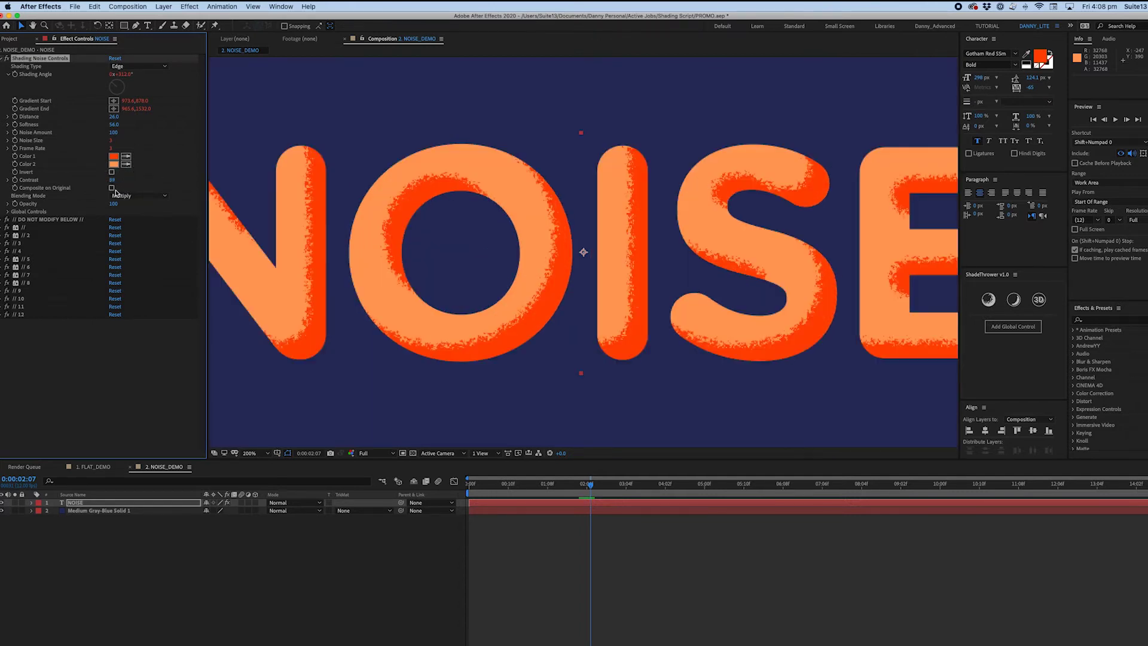
Set the noise shading's distance to 25, adjust its softness and try out the opacity control.
mouse_move(111, 126)
left_mouse_down()
mouse_move(130, 125)
mouse_move(110, 118)
left_mouse_up()
key("comma")
mouse_move(112, 203)
left_mouse_down()
mouse_move(75, 204)
mouse_move(155, 205)
left_mouse_up()
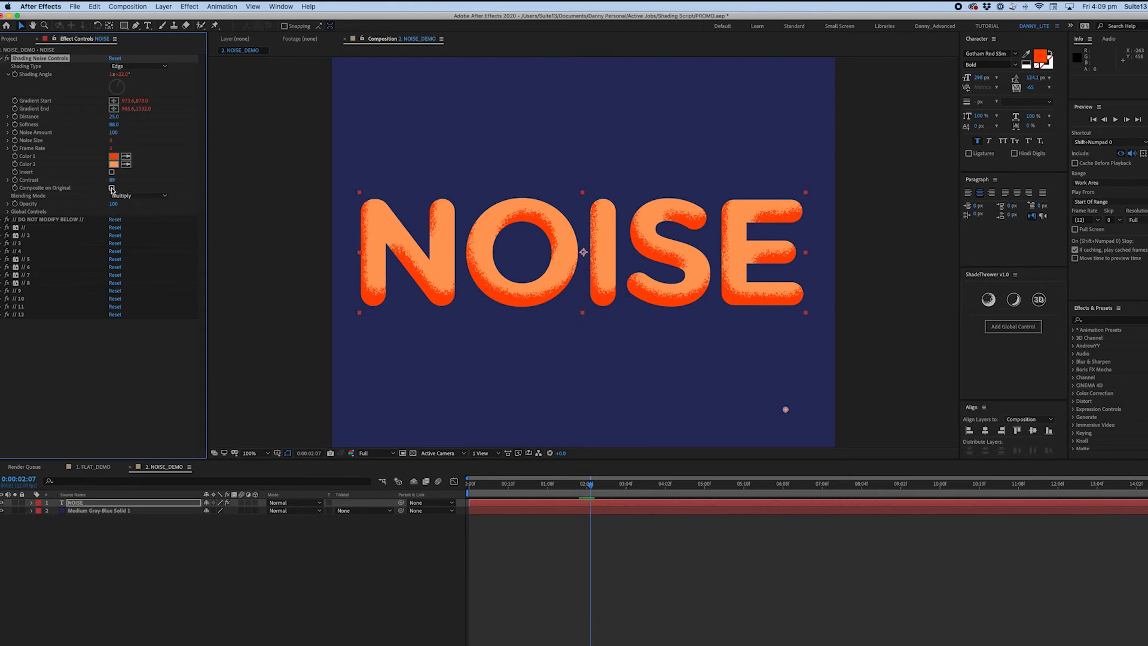
Turn on Composite on Original and restore the noise shading's Color 2 to white and Color 1 to black.
left_click(111, 188)
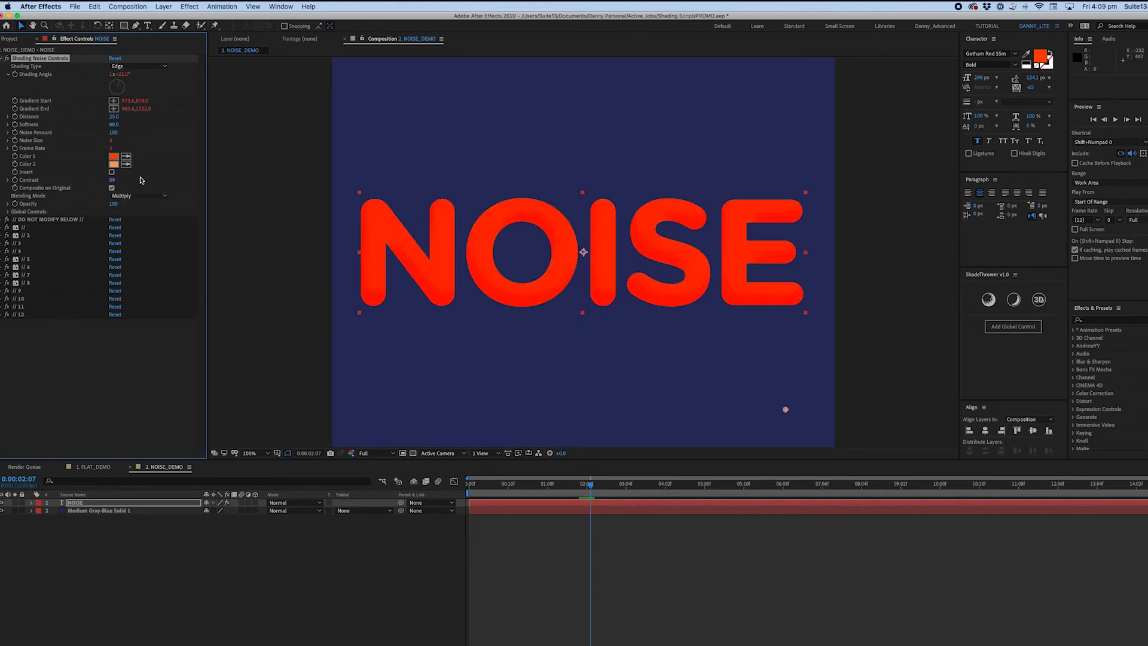
left_click(112, 166)
left_click_drag(84, 311, 41, 277)
key("Return")
left_click(119, 155)
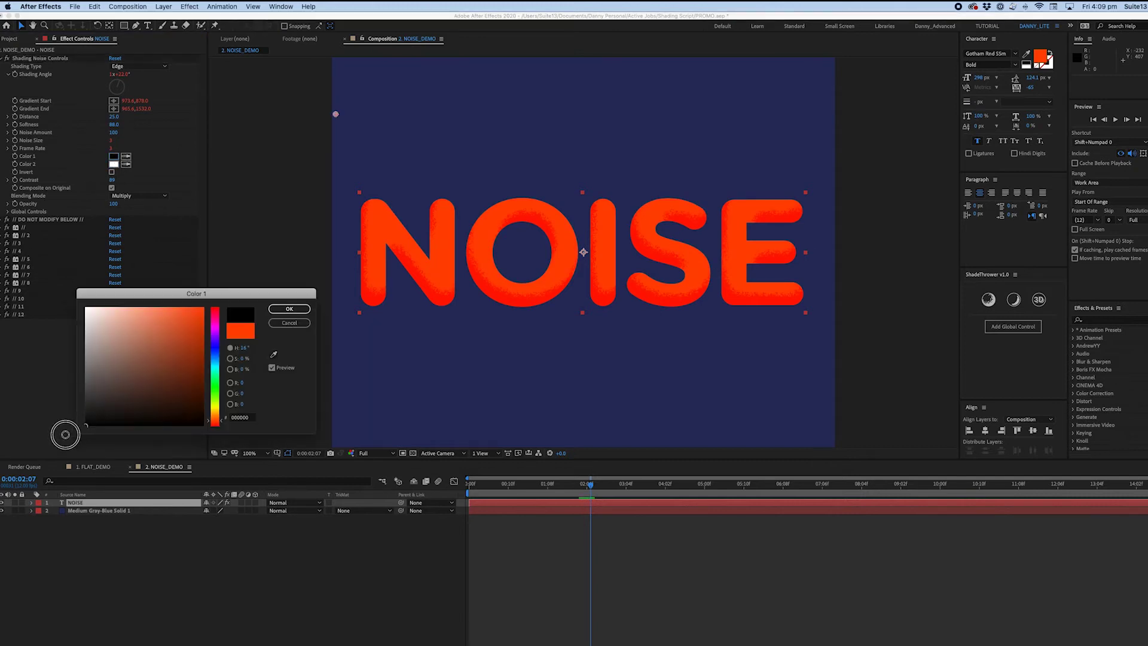
left_click_drag(60, 445, 36, 442)
key("Return")
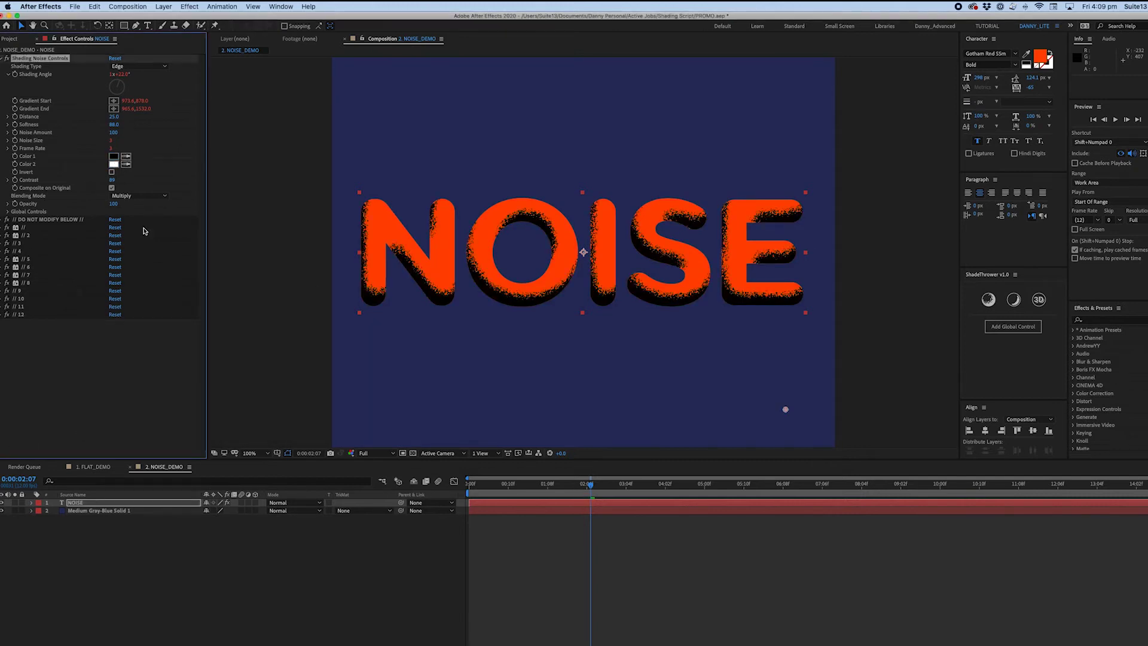
Try other hues for the noise shading's Color 1 and settle on red.
left_click(114, 156)
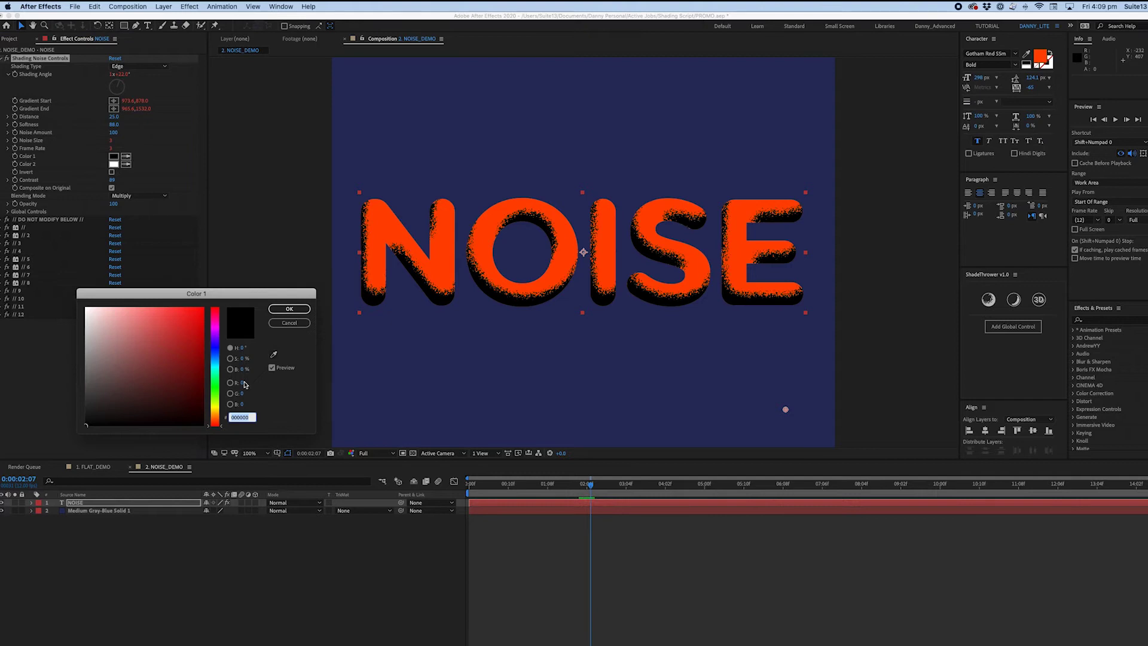
left_click(214, 358)
left_click(201, 330)
left_click_drag(215, 336, 221, 420)
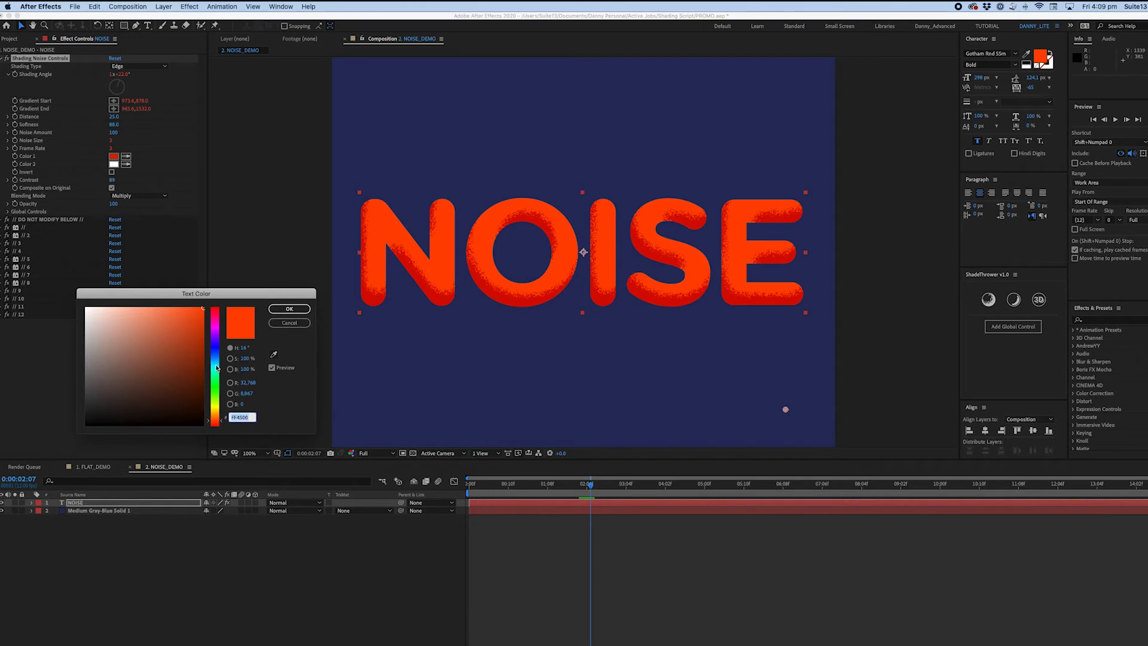
Change the NOISE text fill to cyan 00E3FF and set the shading's Color 1 to blue 0061D6.
left_click(216, 368)
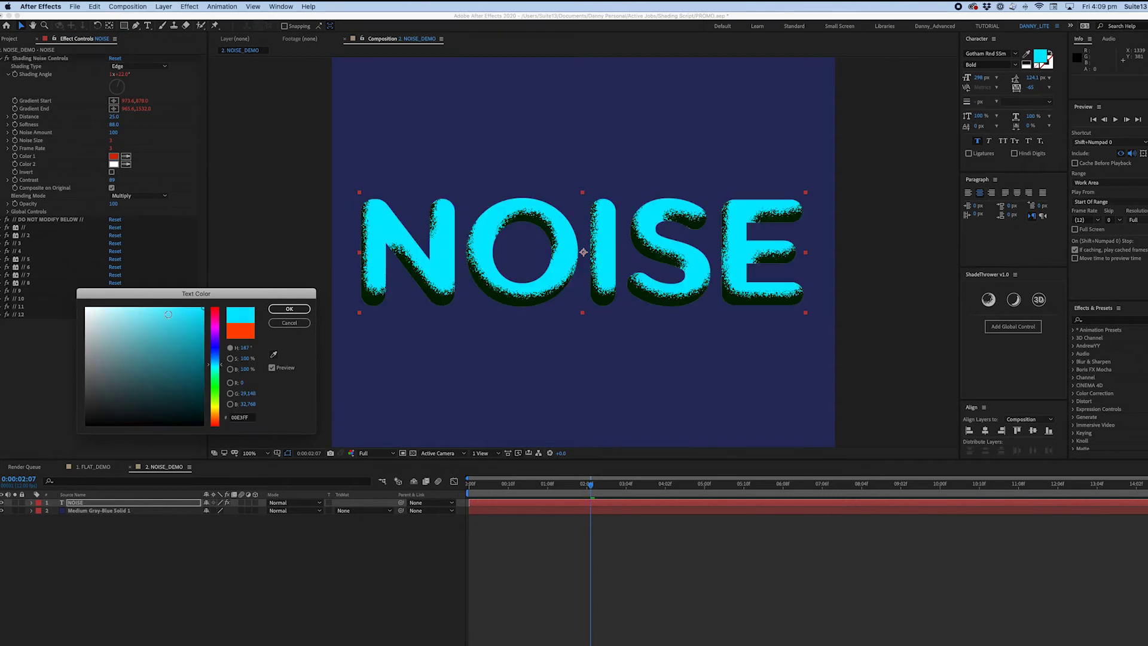
key("Return")
left_click(113, 156)
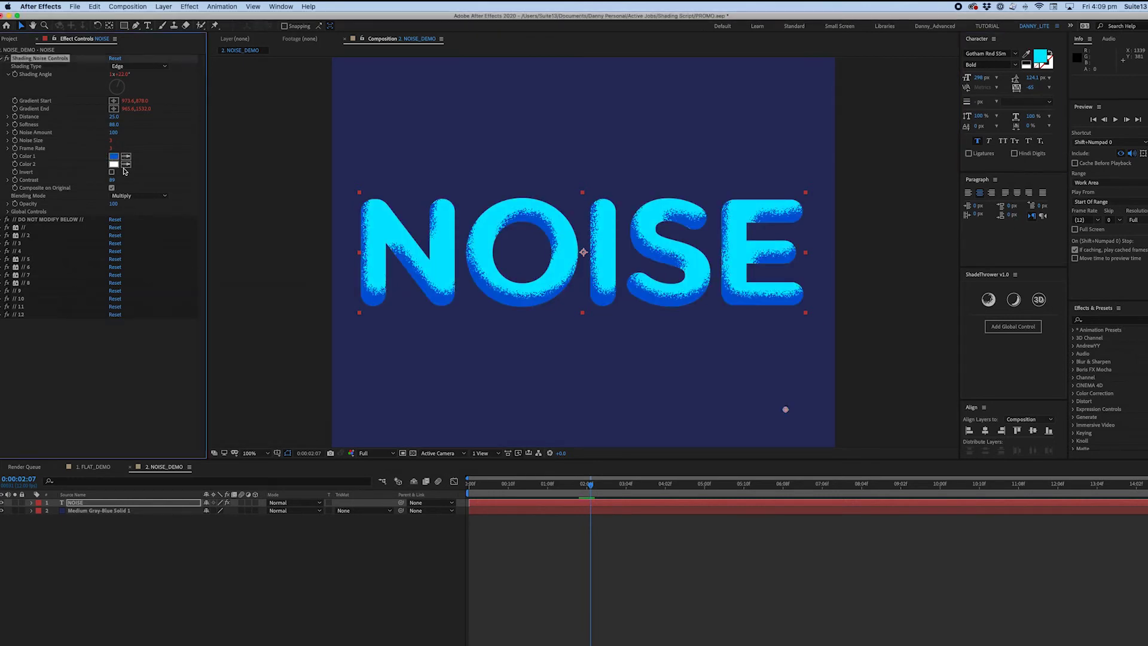
Set the noise shading's blending mode to Screen and enable Invert.
left_click(125, 195)
left_click(126, 214)
left_click(111, 173)
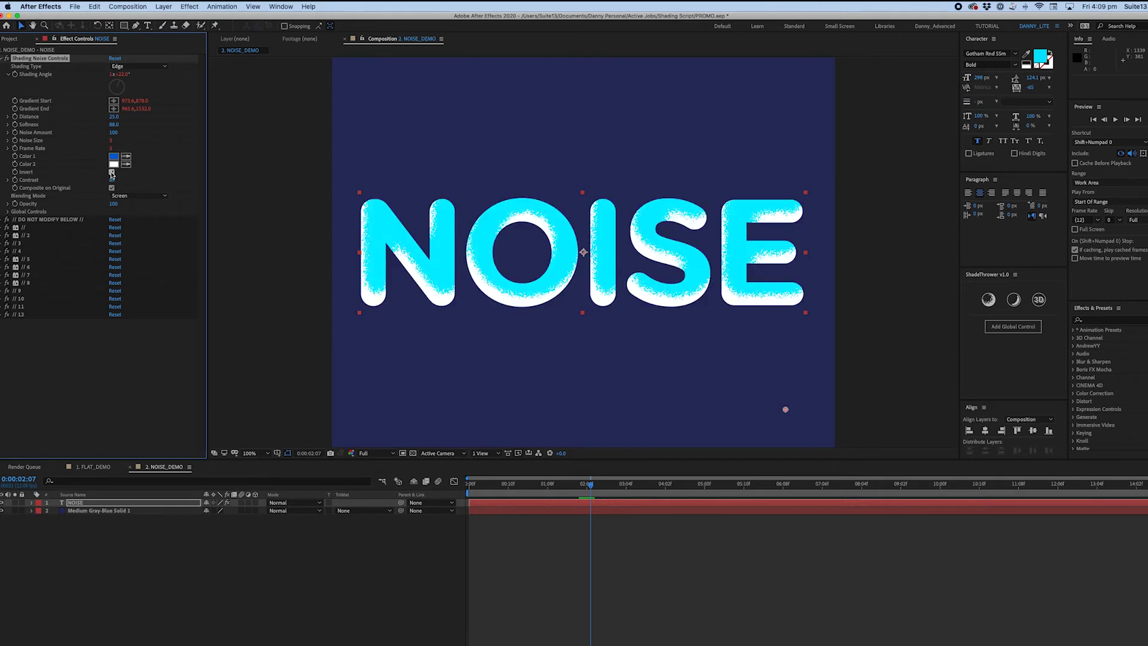
Set the noise shading's Color 1 to black 000000 and Color 2 to mint green.
left_click(114, 157)
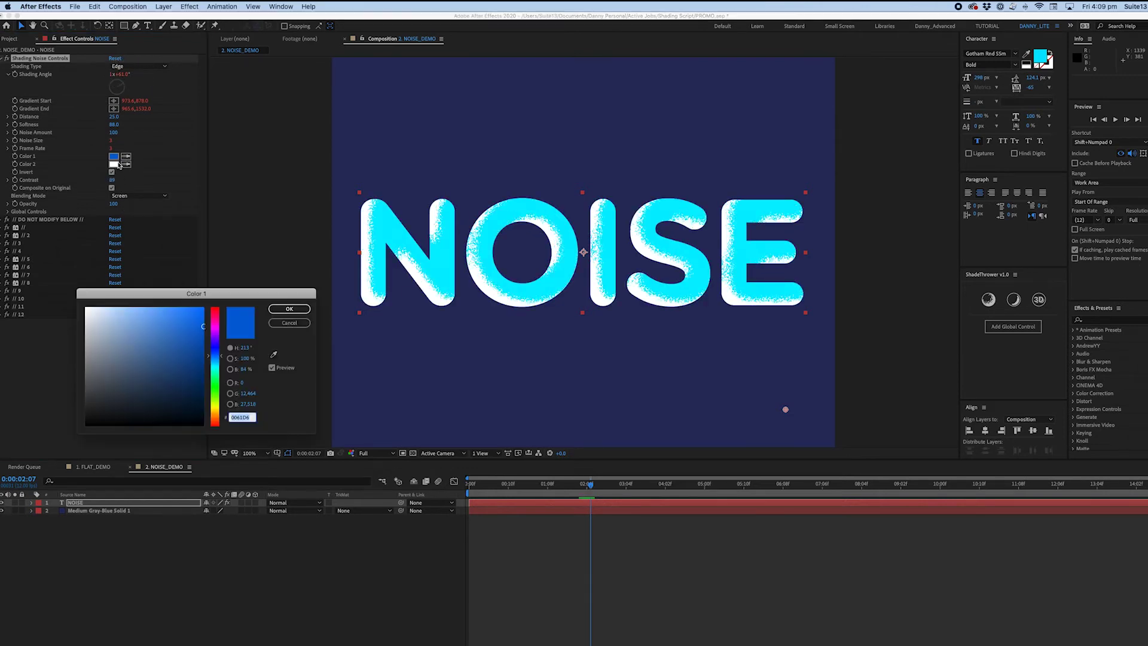
left_click_drag(96, 405, 51, 449)
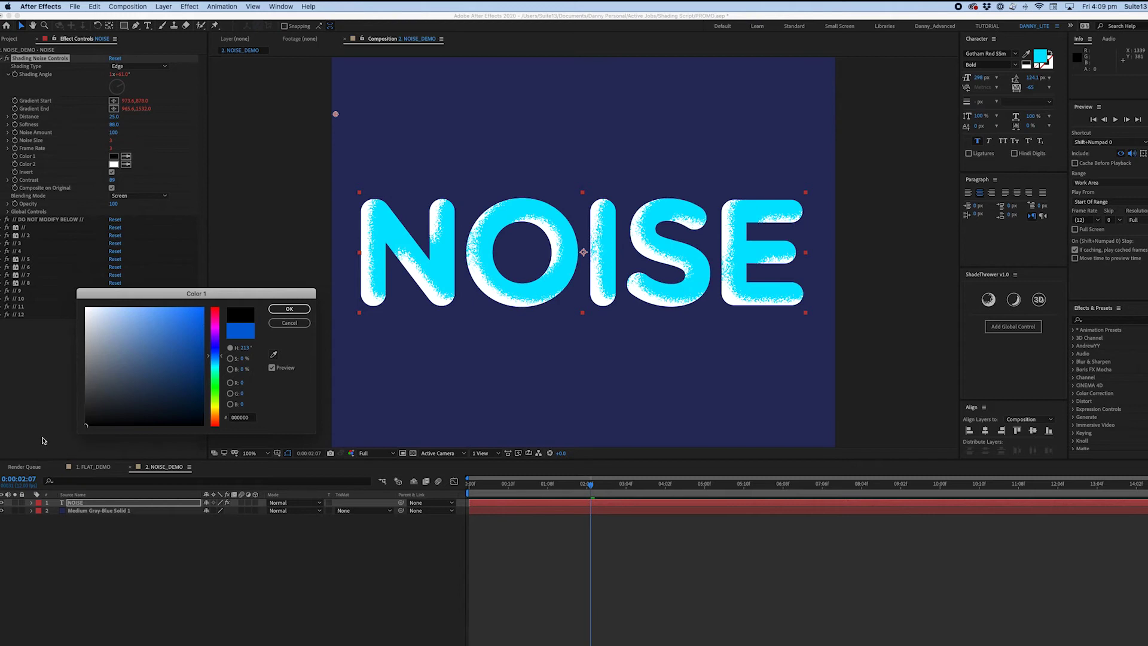
key("Return")
left_click(114, 164)
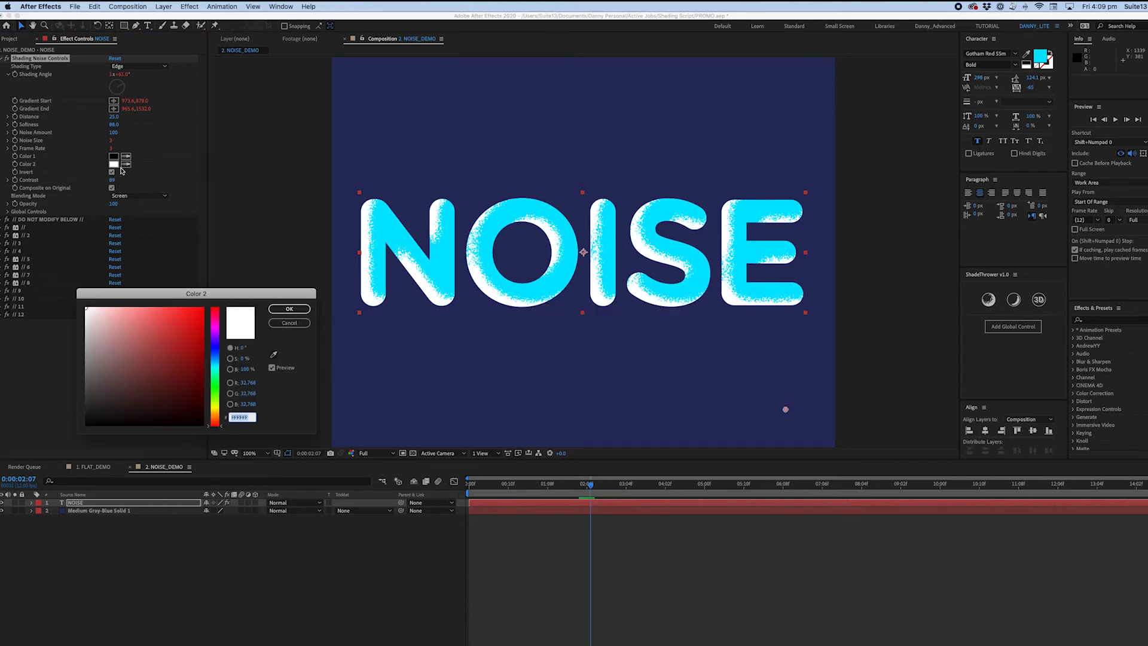
left_click(214, 413)
left_click(202, 308)
left_click(214, 377)
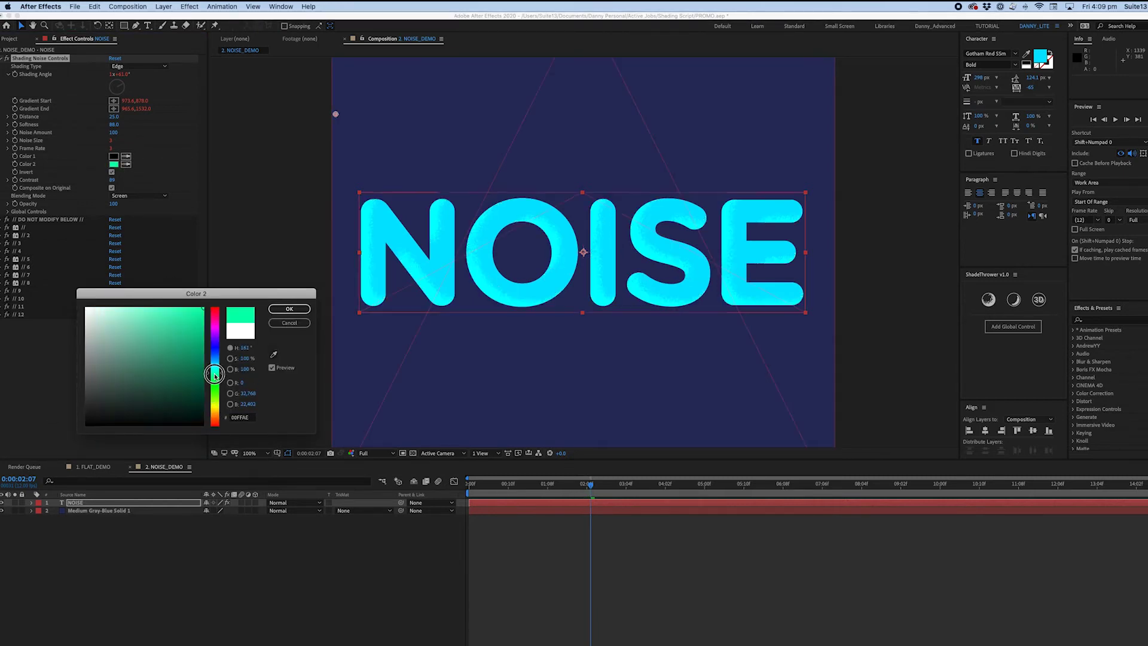
key("Return")
Change the NOISE text fill to blue and set the noise shading's blending mode to Overlay.
left_click(133, 195)
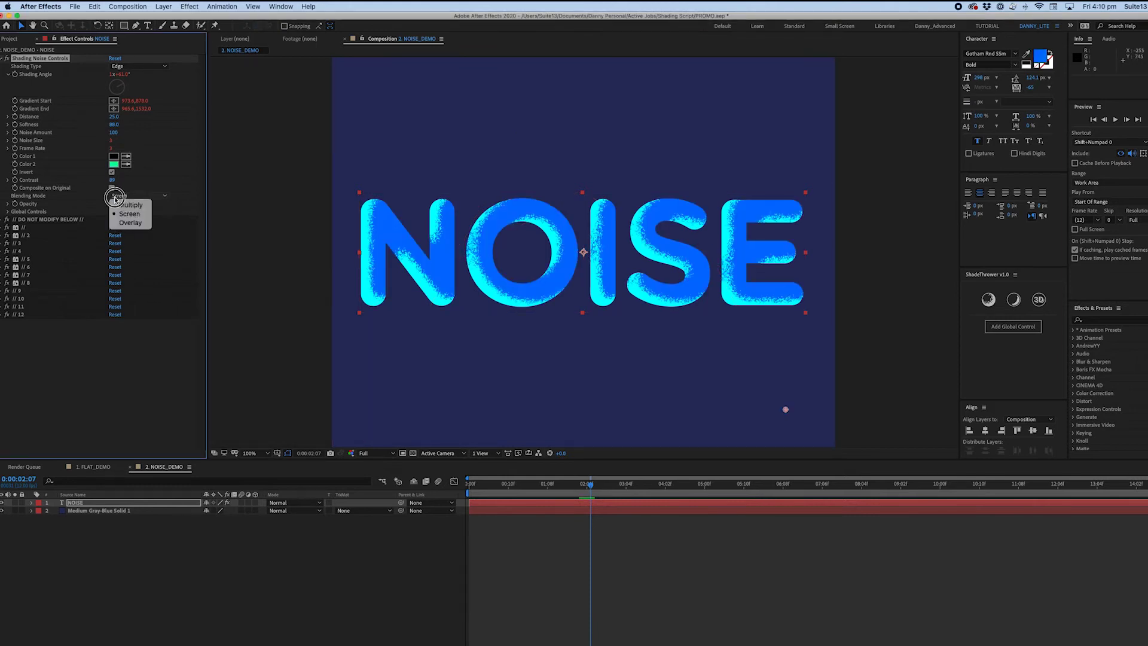
left_click(122, 222)
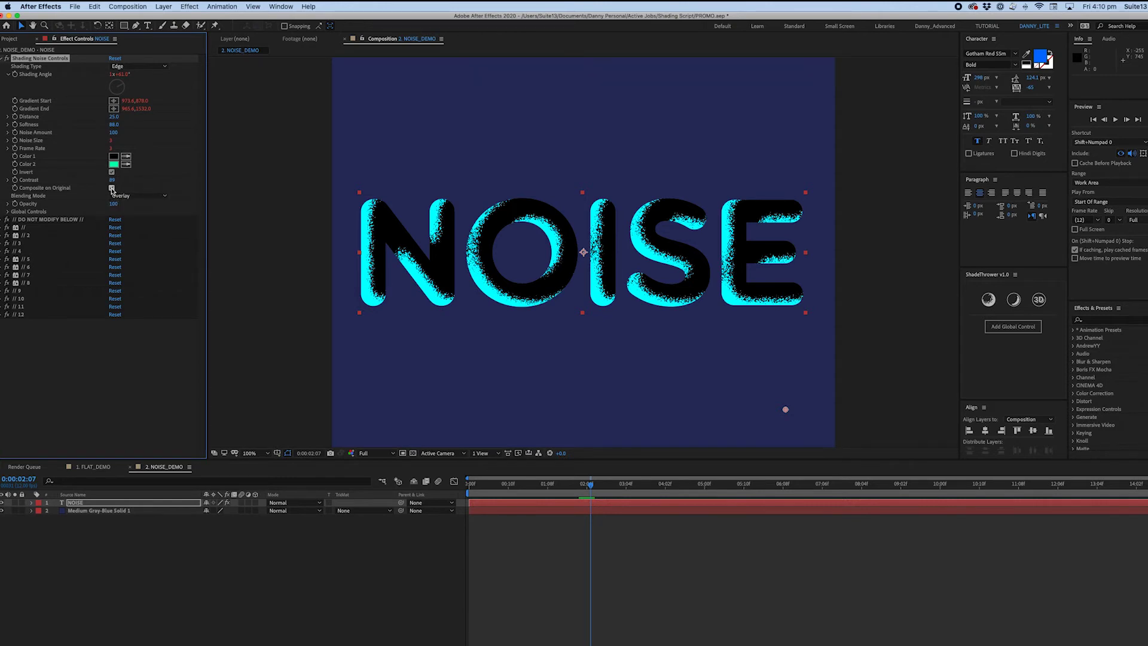
Open the 3. MULTIPLE_LAYERS_GLOBAL_DEMO composition and preview its animated pattern.
double_click(36, 149)
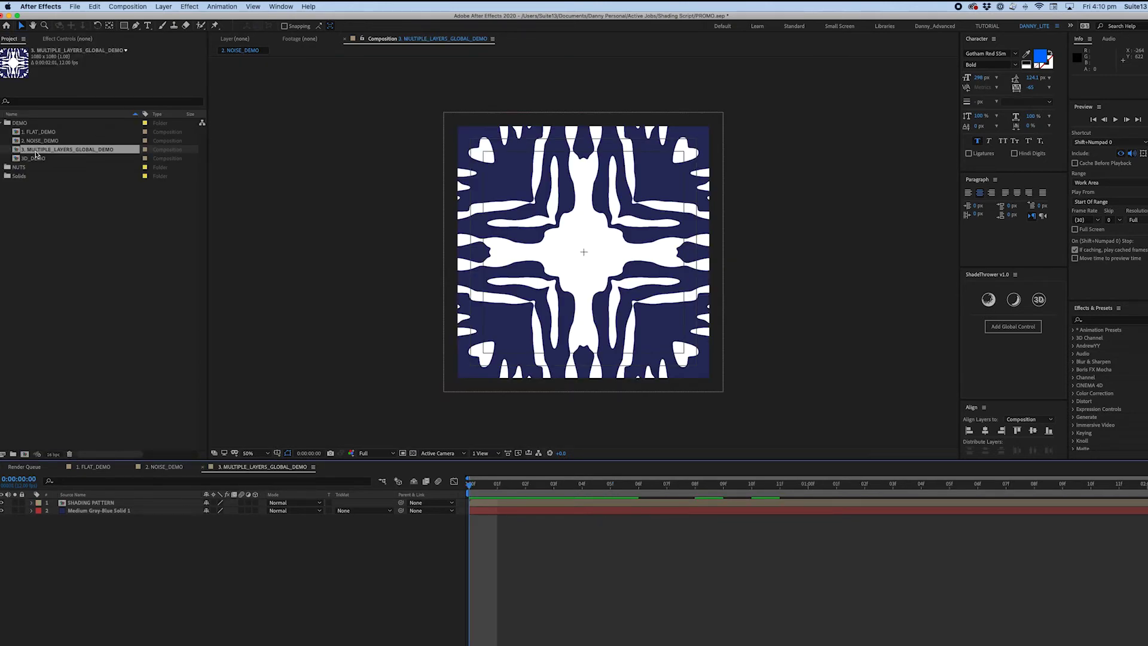
key("space")
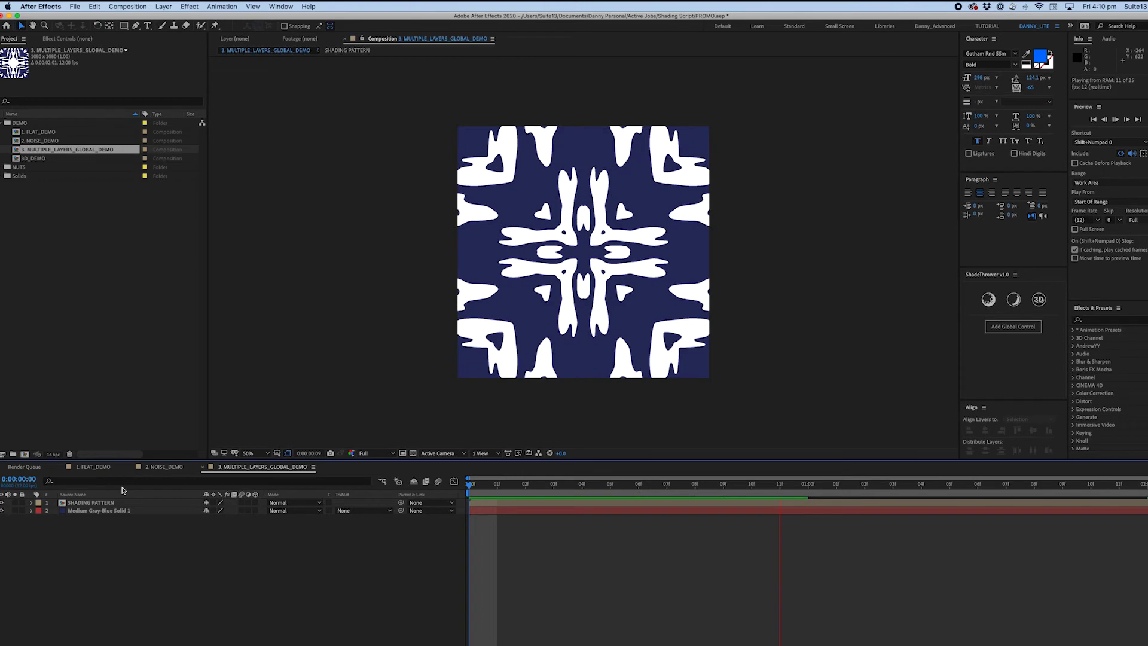
Apply ShadeThrower's noise shading to the SHADING PATTERN layer, with red-orange as Color 1 and light orange as Color 2.
left_click(93, 501)
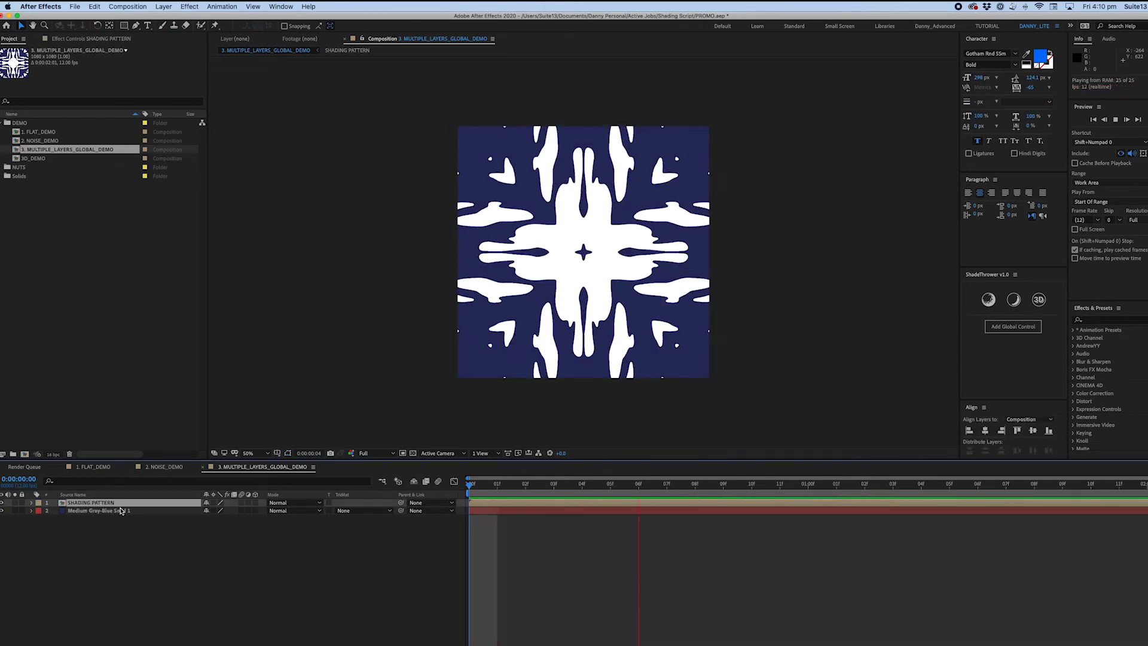
left_click(987, 301)
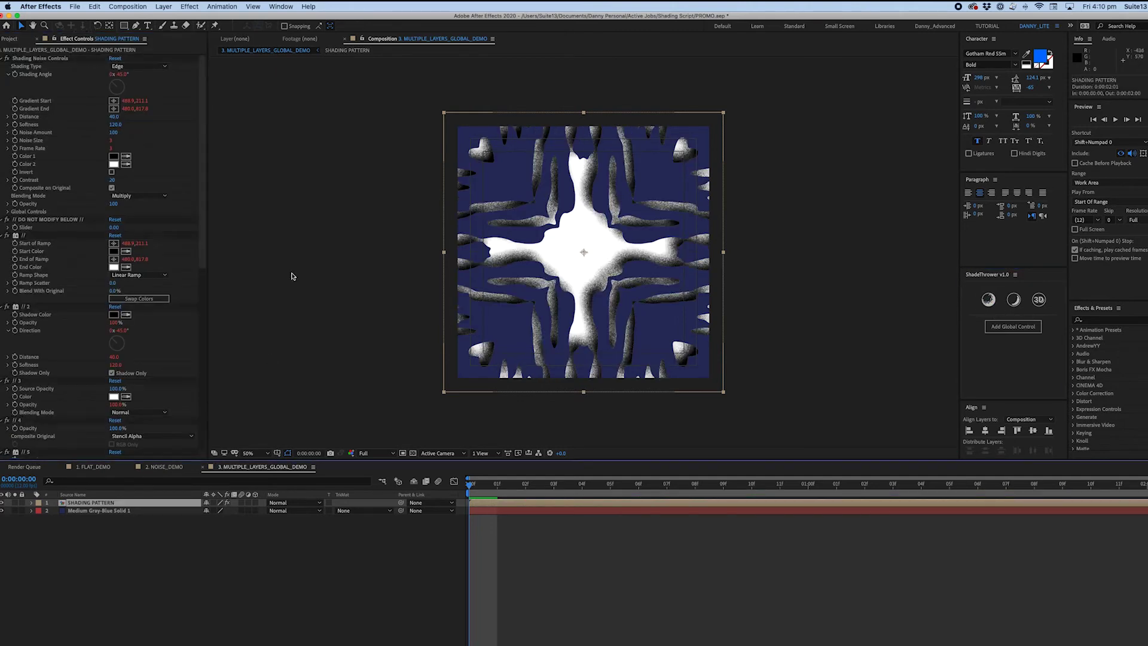
left_click(126, 156)
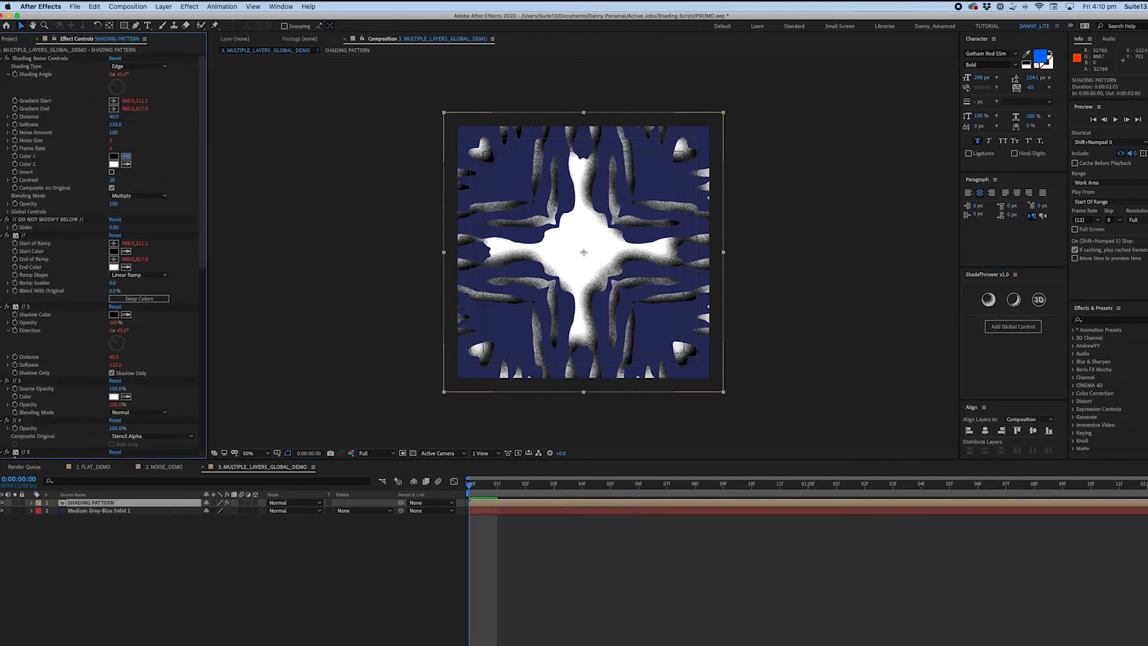
left_click(583, 252)
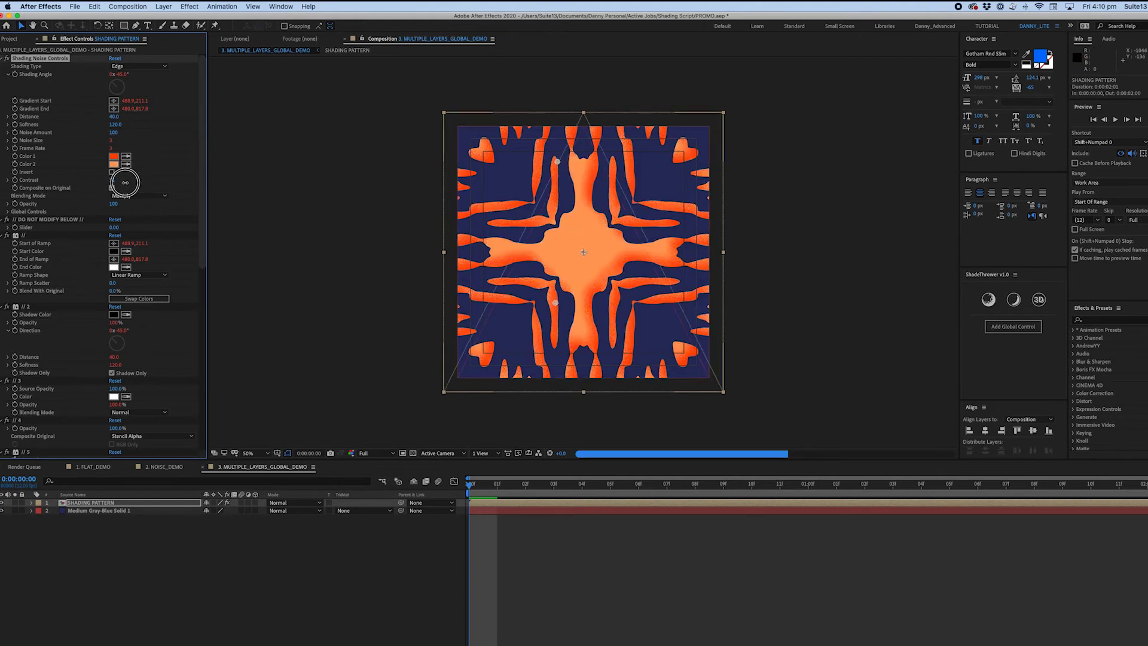
Adjust the pattern shading's contrast and angle, and switch its shading type to Linear.
left_click_drag(113, 74, 138, 78)
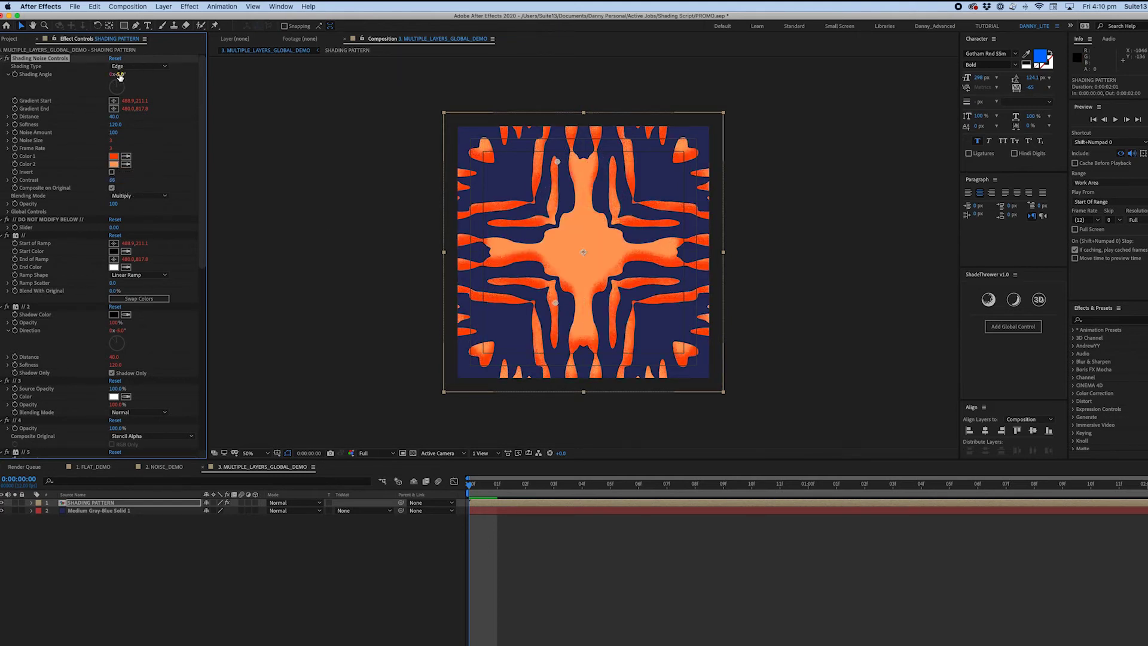
left_click(125, 67)
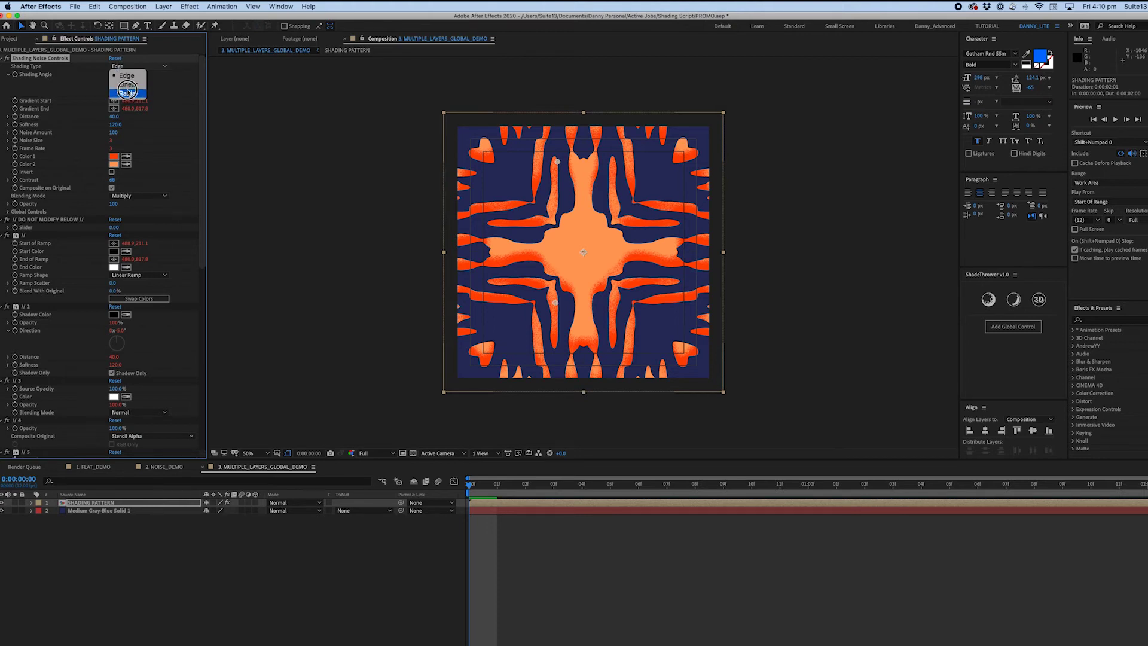
left_click(128, 84)
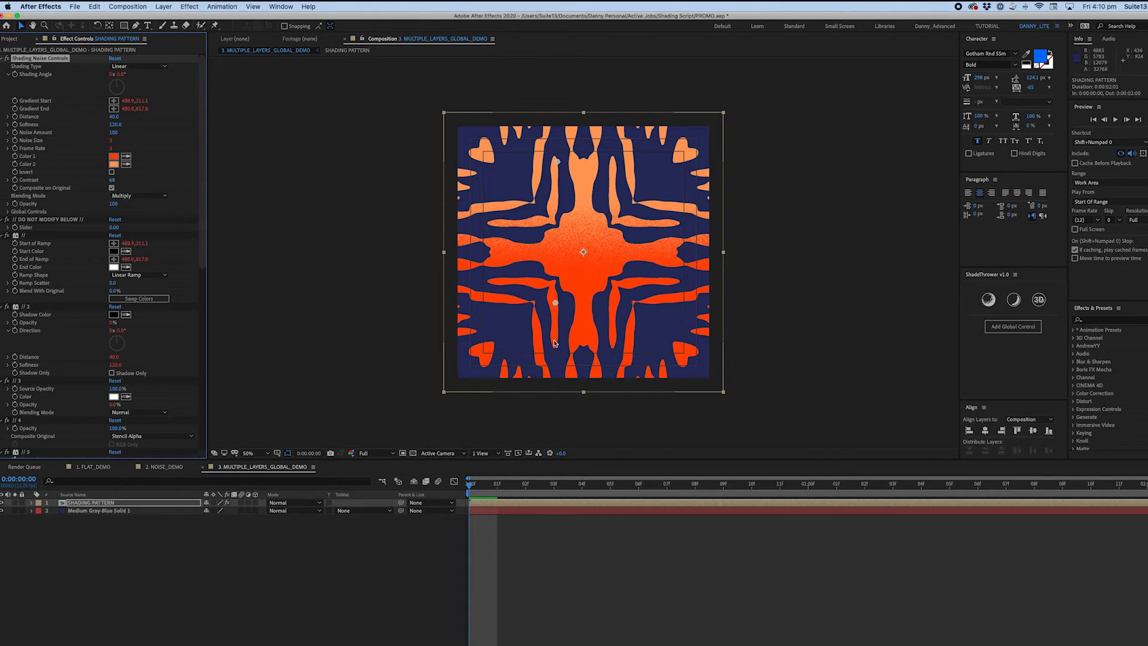
Try different gradient start and end positions across the pattern, then undo the last gradient moves.
left_click_drag(555, 306, 626, 348)
left_click_drag(557, 161, 525, 140)
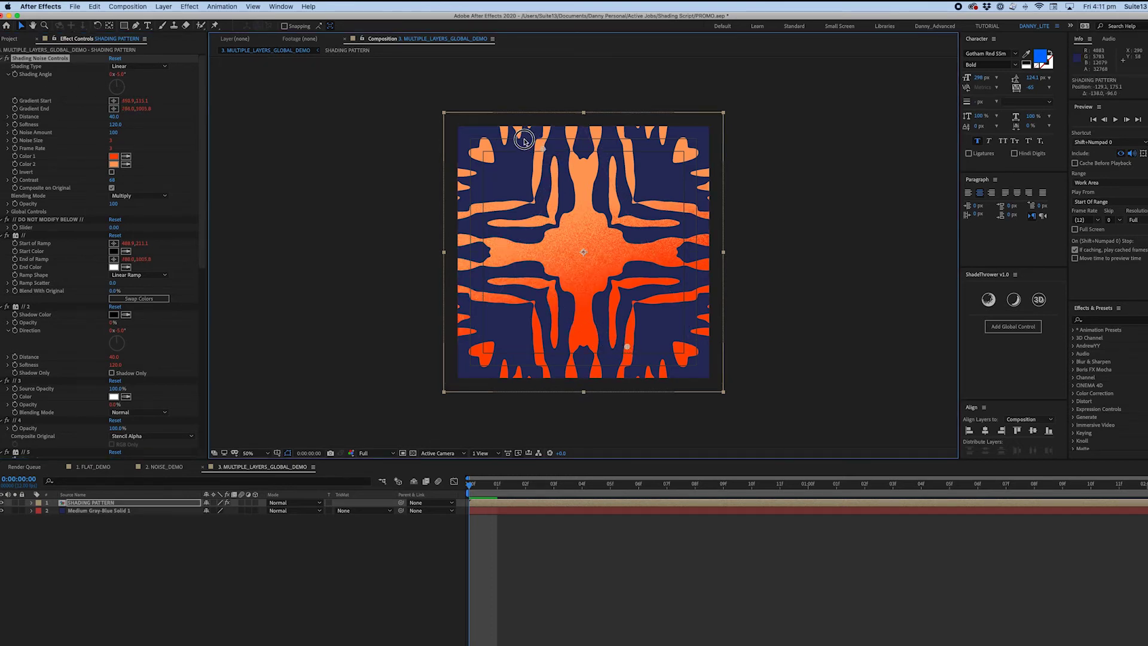
key("super+z")
key("super+z")
key("super+z")
key("super+z")
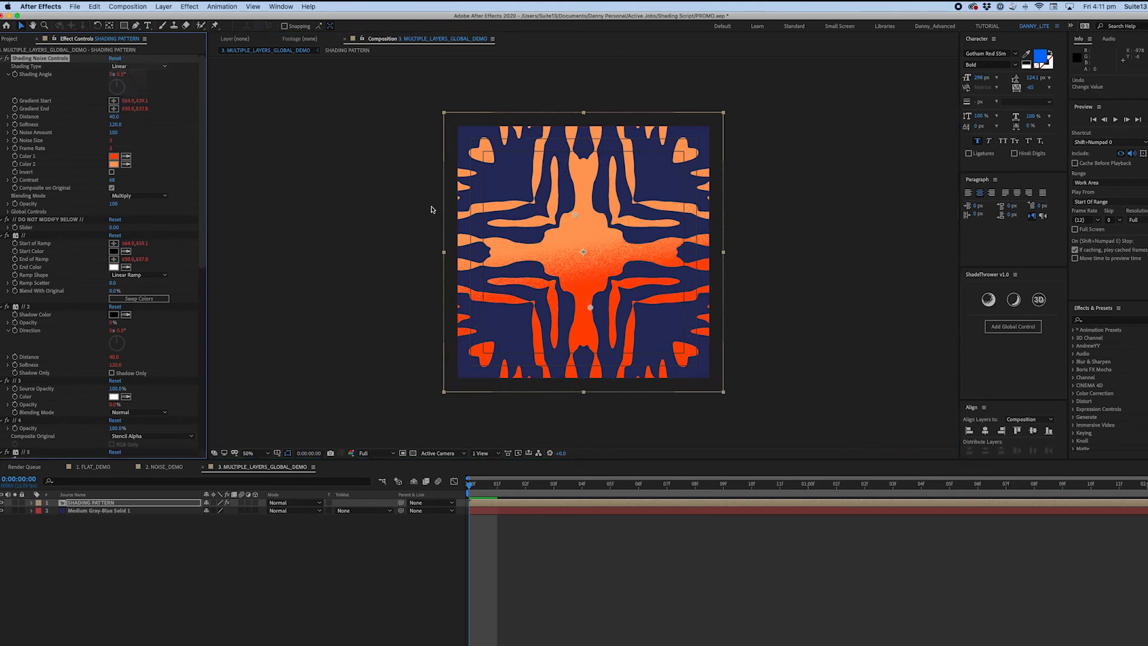
Make the pattern's shading Radial with its gradient start near the centre of the composition.
left_click_drag(575, 215, 582, 243)
Rename the Medium Grey-Blue Solid 1 layer as BG.
left_click(81, 511)
key("Return")
type("BG")
key("Return")
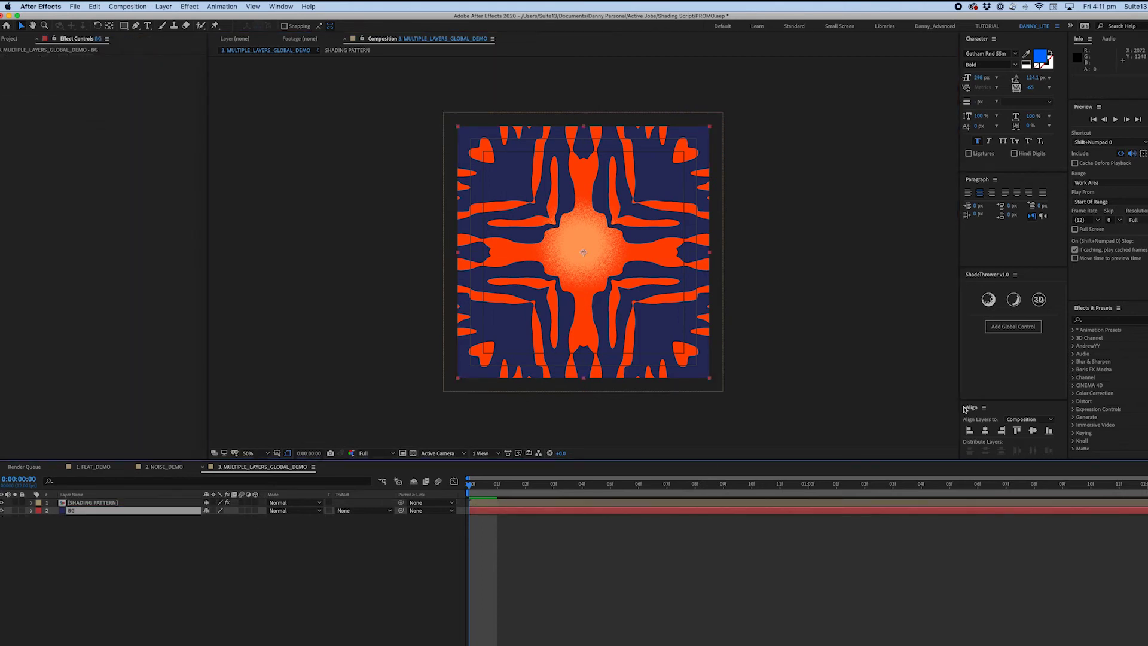
Add Radial noise shading to the BG layer, with the gradient start just above the centre and the end near the lower edge.
left_click(988, 299)
left_click(138, 66)
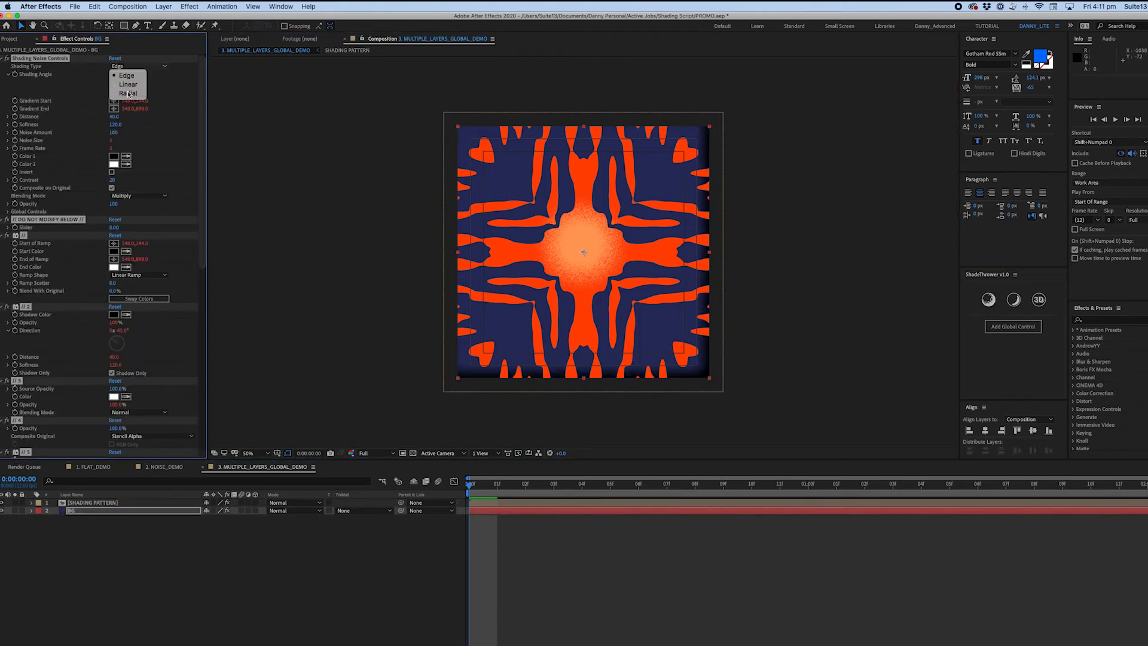
left_click(129, 76)
left_click_drag(584, 337, 584, 375)
left_click_drag(585, 183, 585, 223)
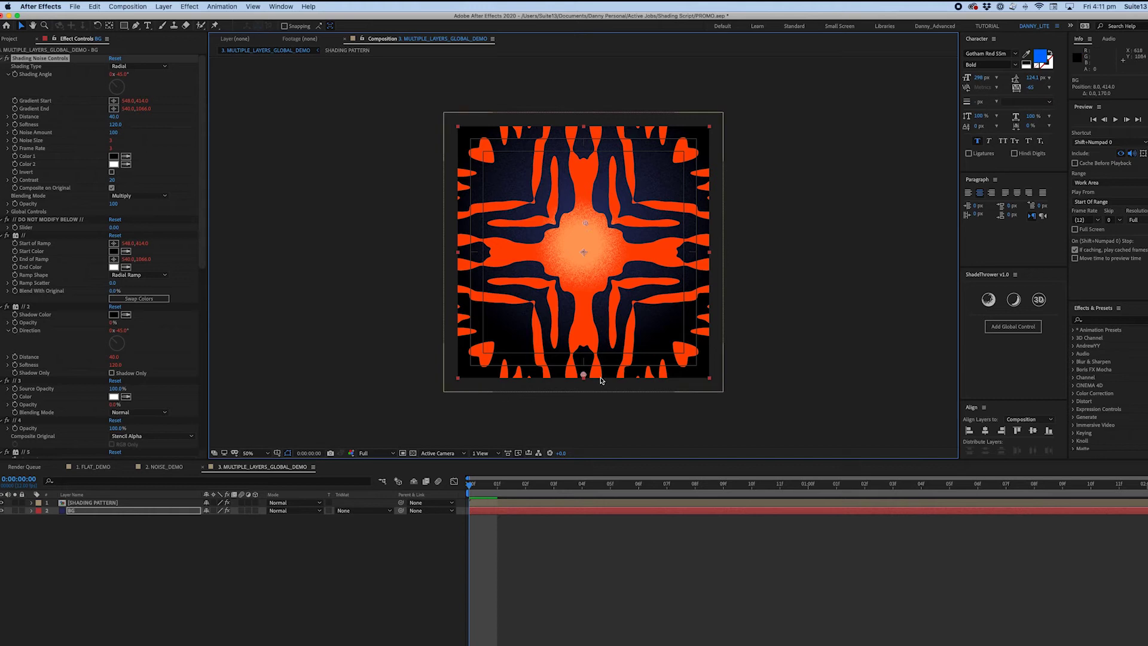
Switch the SHADING PATTERN layer's noise shading to Edge and set its distance to 28.
left_click(90, 502)
left_click(139, 66)
left_click(139, 78)
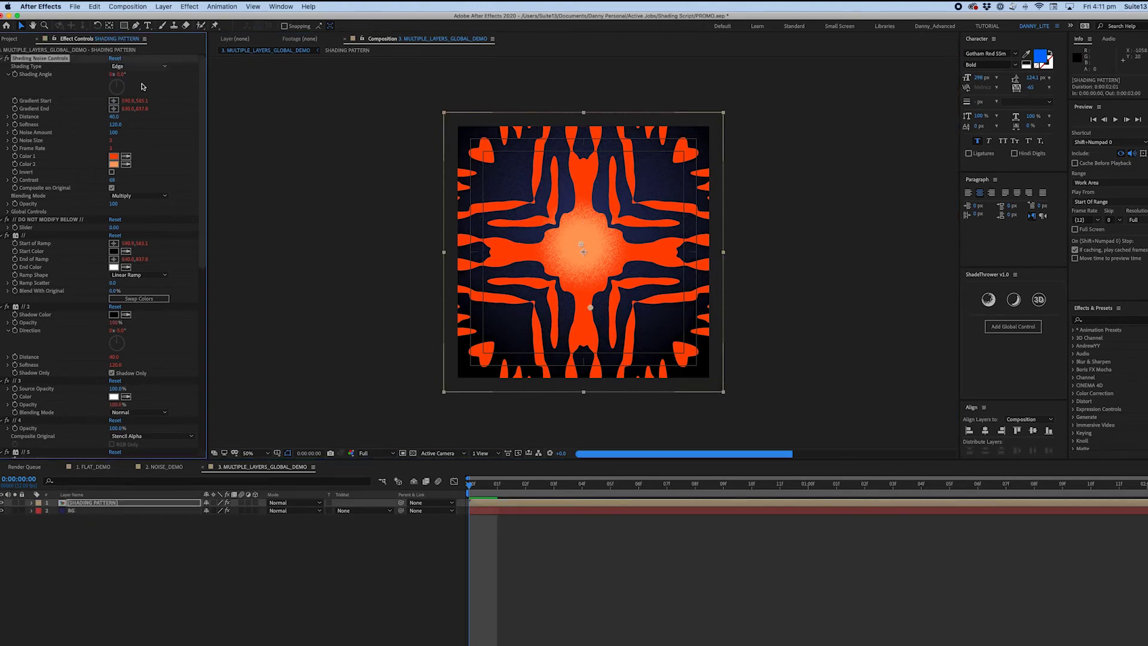
left_click(581, 253)
left_click_drag(582, 253, 583, 251)
Duplicate the SHADING PATTERN layer and rename the copy as HIGHLIGHT.
left_click(77, 501)
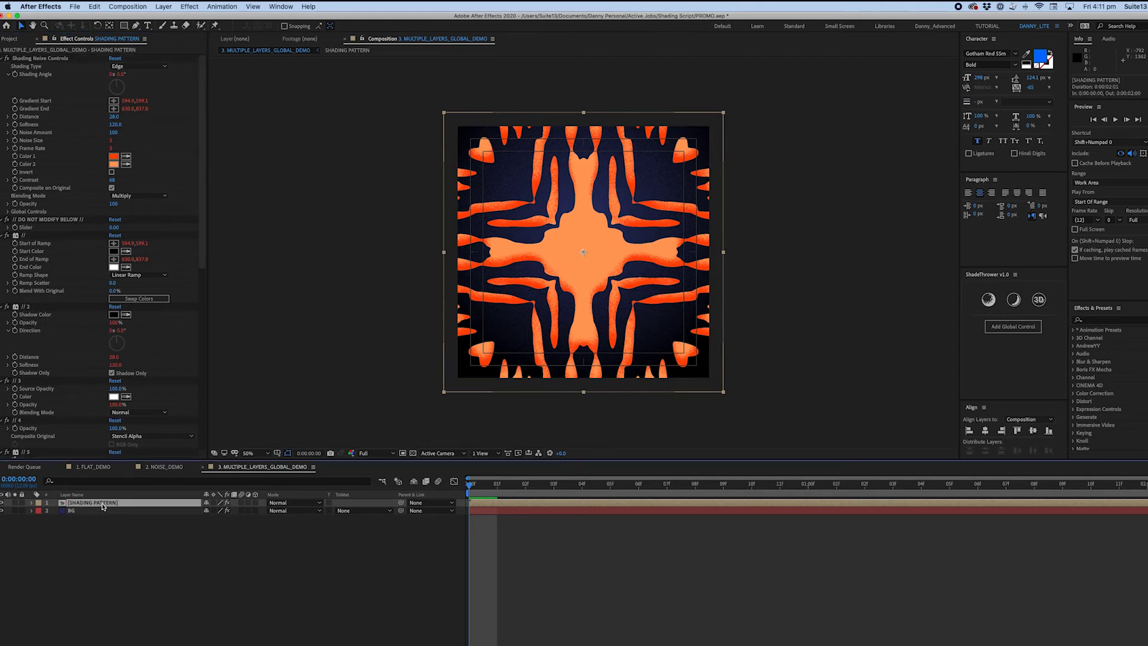
key("super+d")
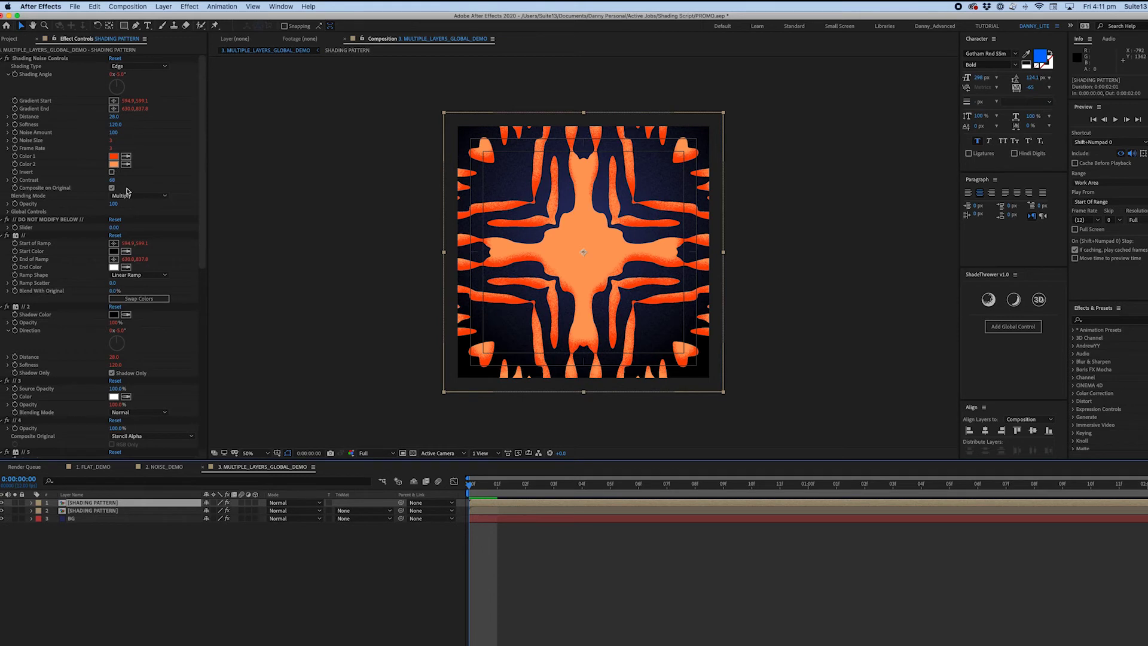
key("Return")
type("HIGH")
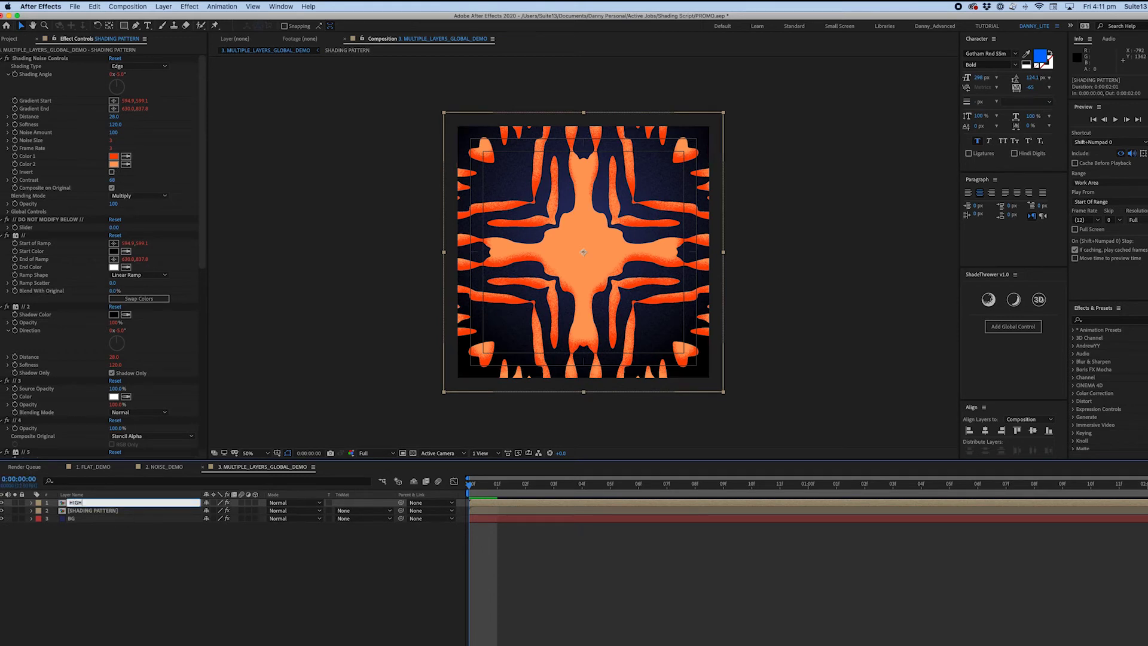
key("Return")
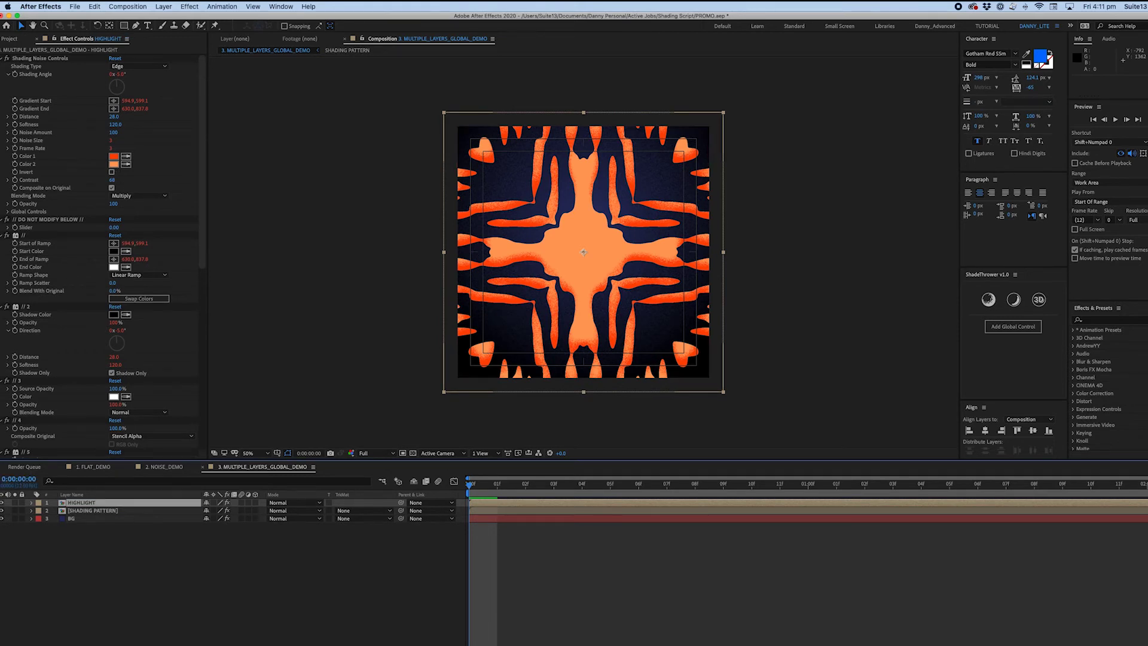
Set the HIGHLIGHT layer's shading colours to black for Color 1 and white for Color 2.
left_click(113, 164)
left_click_drag(85, 318, 66, 281)
key("Return")
left_click(113, 157)
left_click_drag(104, 411, 48, 429)
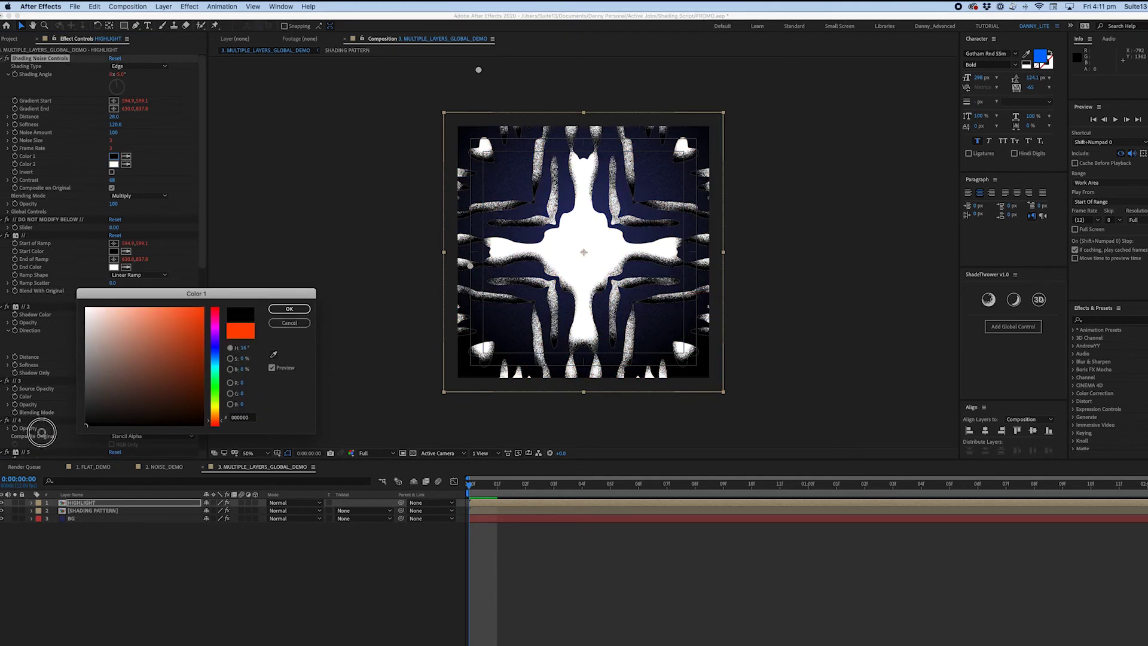
key("Return")
Add a global shading control layer, reveal HIGHLIGHT's Global Controls options, and rotate the Global Angle to about 338°.
left_click(1015, 327)
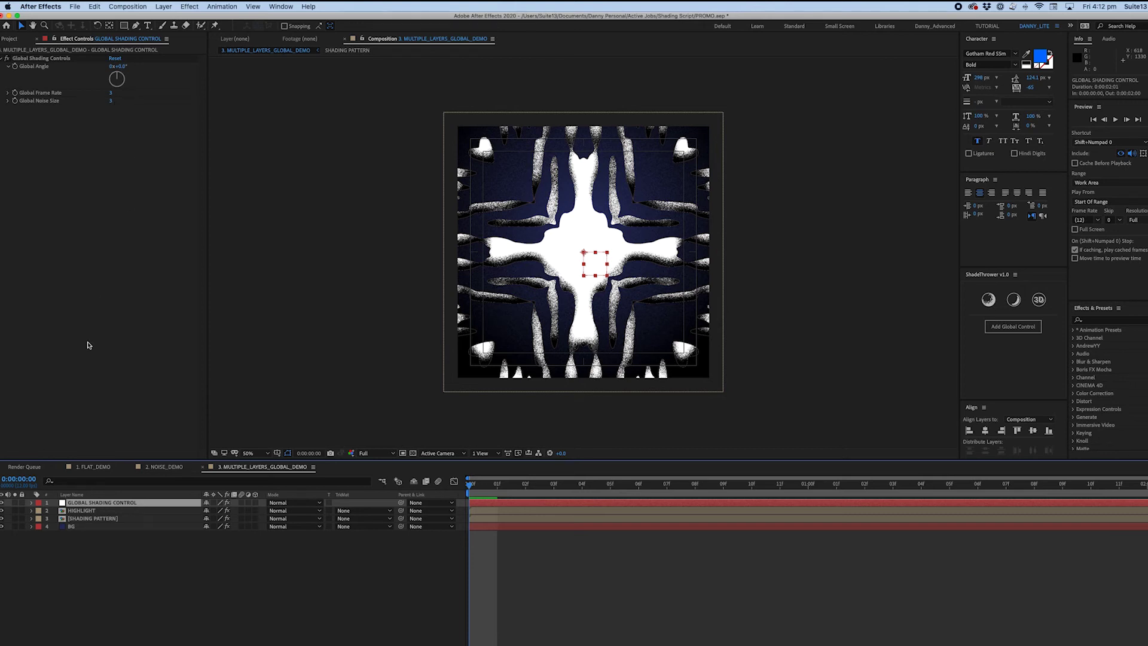
left_click(82, 510)
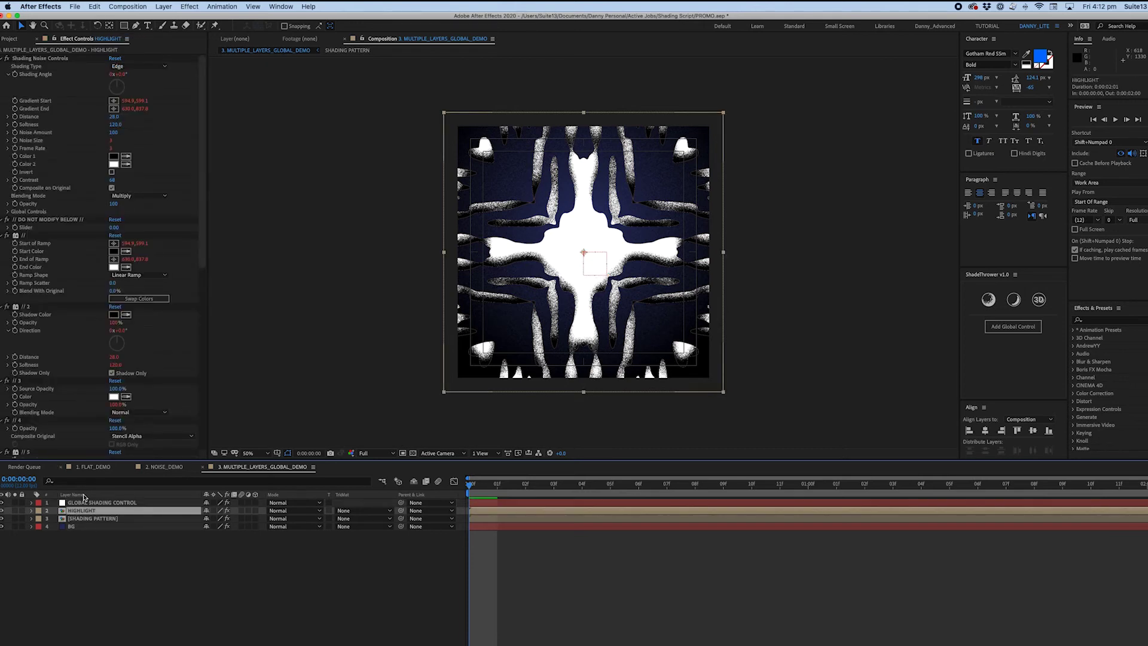
left_click(8, 212)
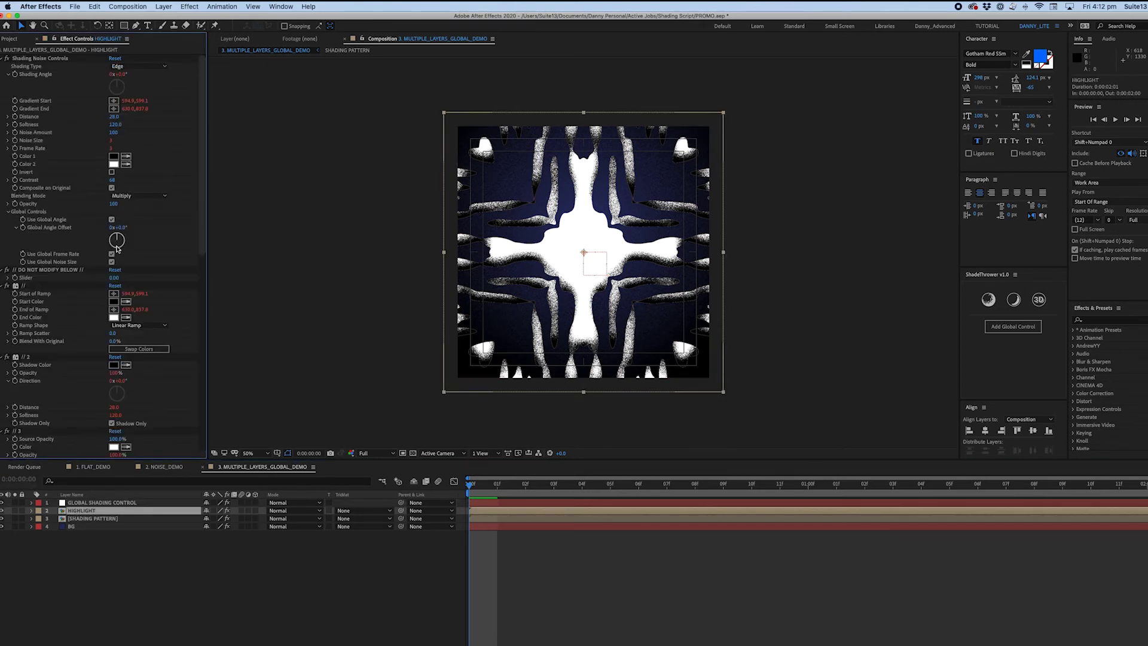
left_click(97, 504)
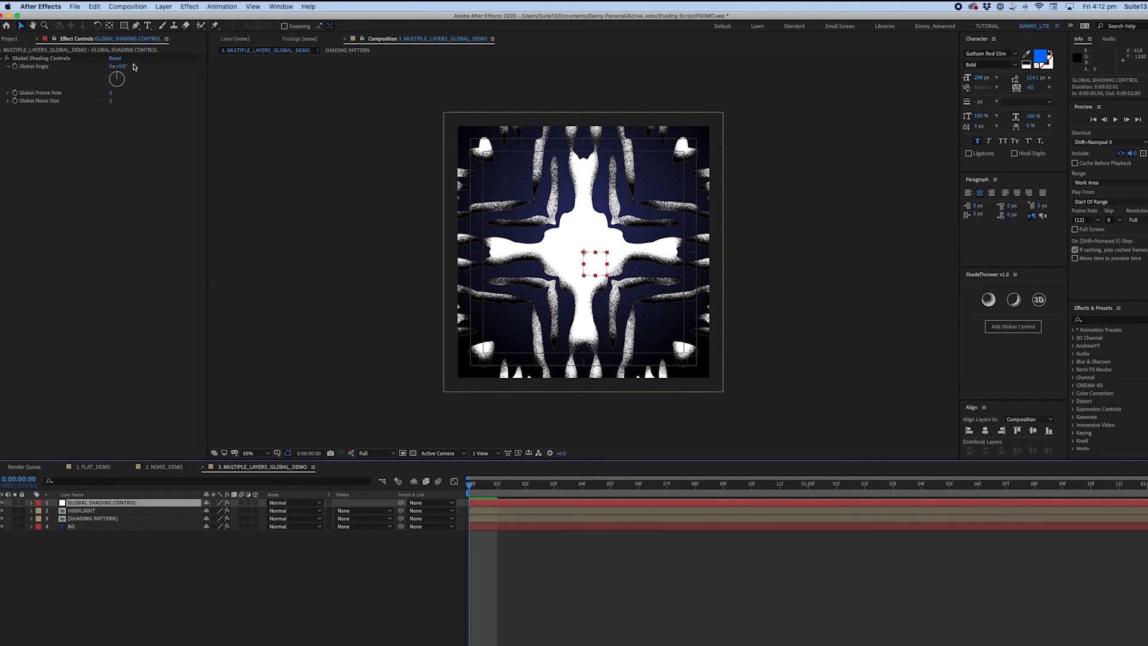
left_click_drag(120, 68, 244, 68)
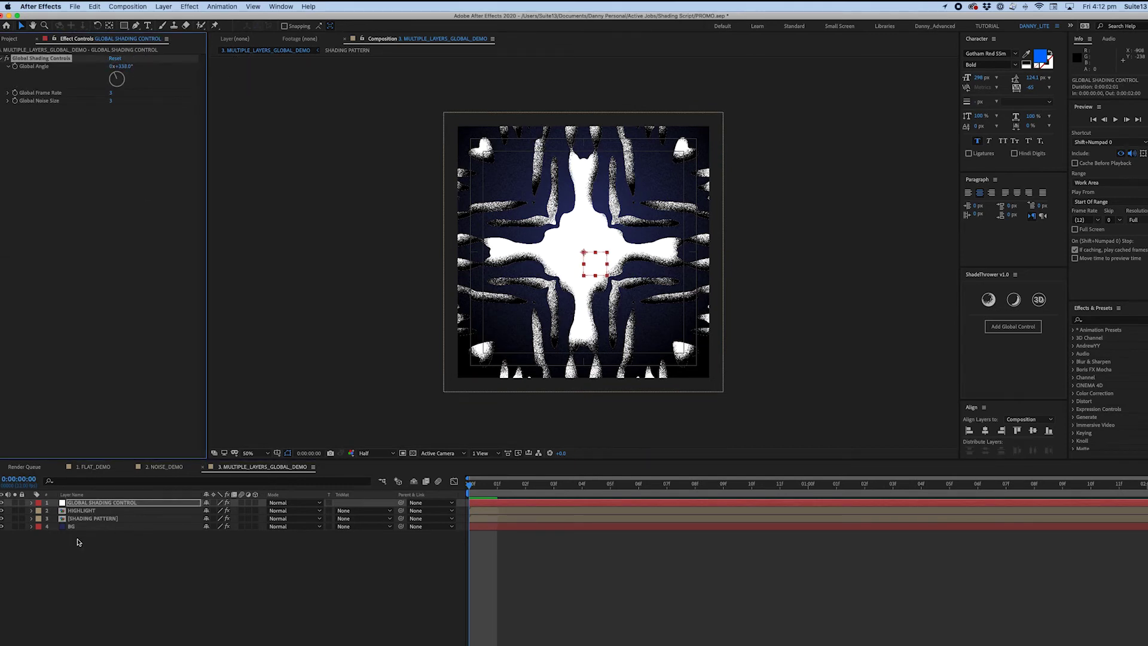
Invert the HIGHLIGHT layer's shading and set its Global Angle Offset to 180°.
left_click(80, 511)
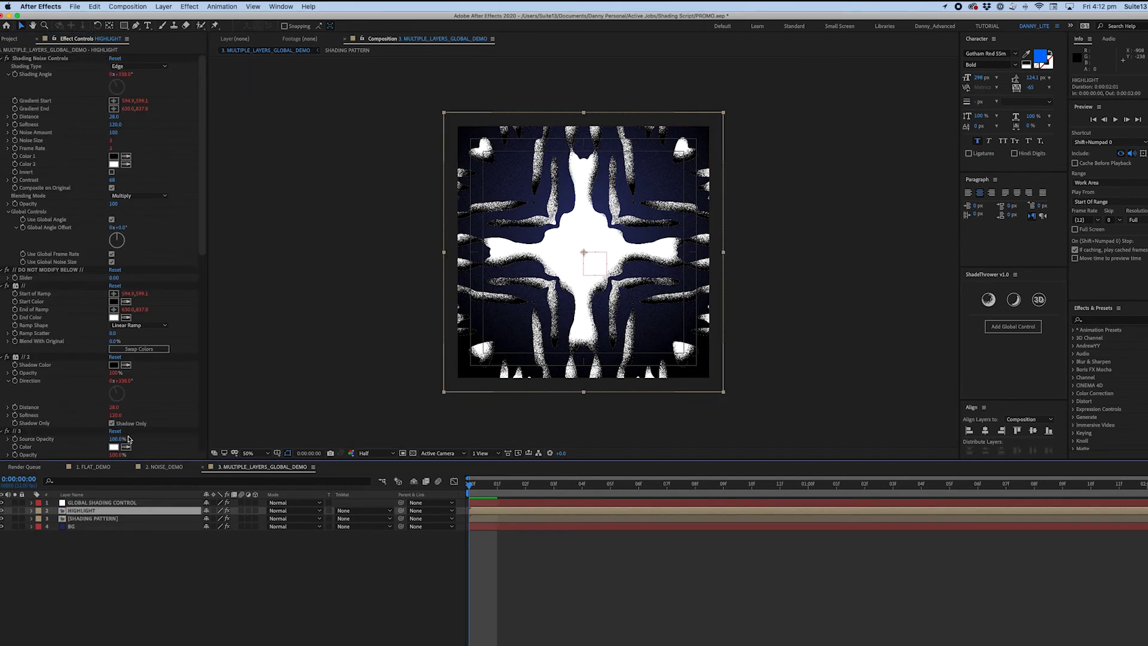
left_click(112, 173)
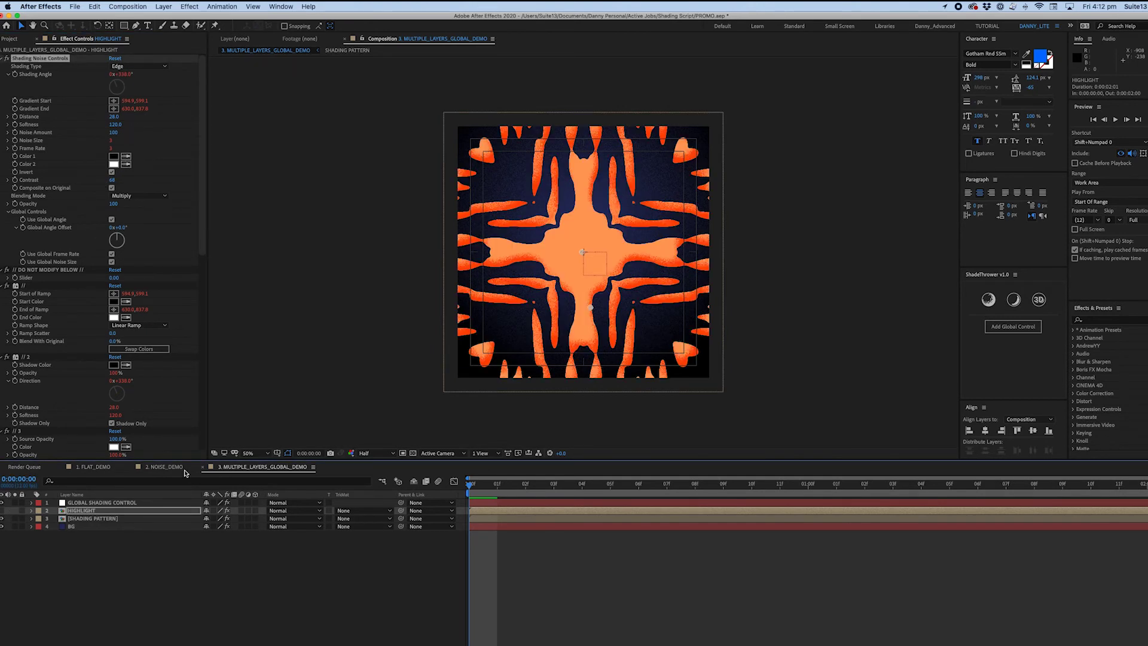
left_click(1, 511)
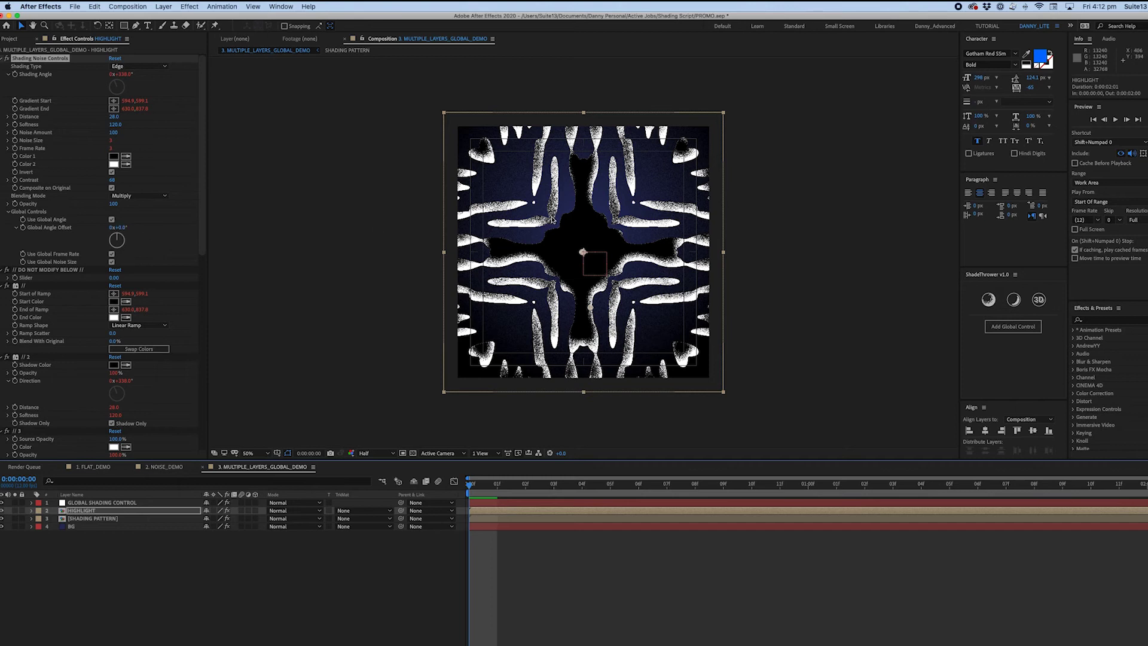
left_click(121, 229)
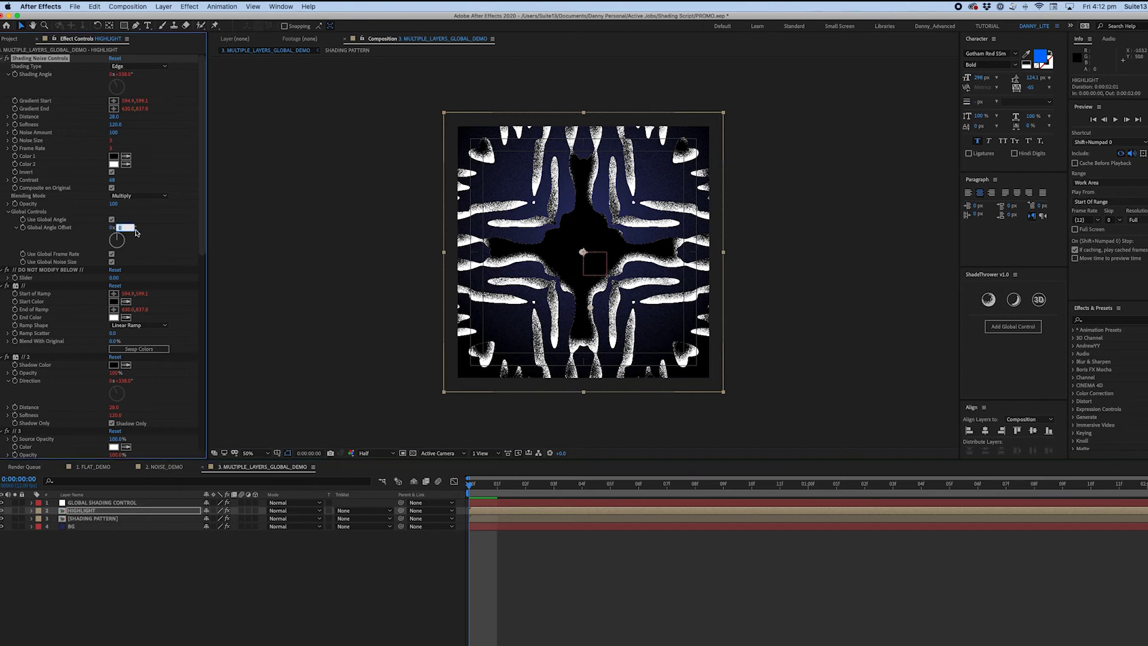
key("Return")
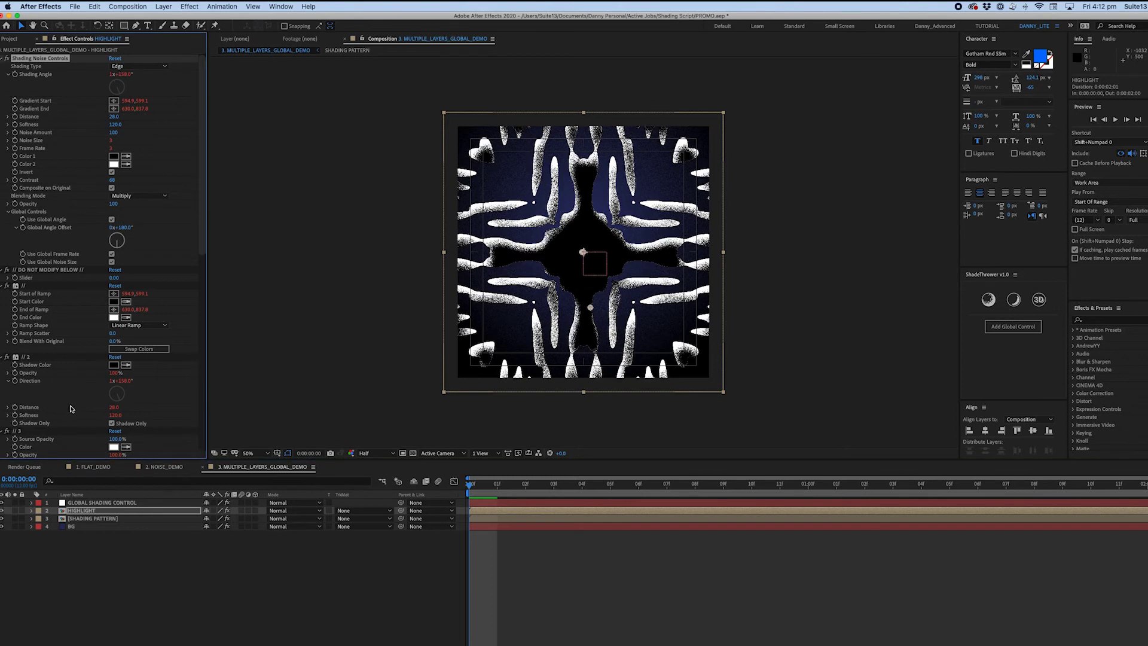
Set the HIGHLIGHT layer's blending mode to Screen and turn off Composite on Original in its shading.
left_click(121, 510)
left_click(295, 510)
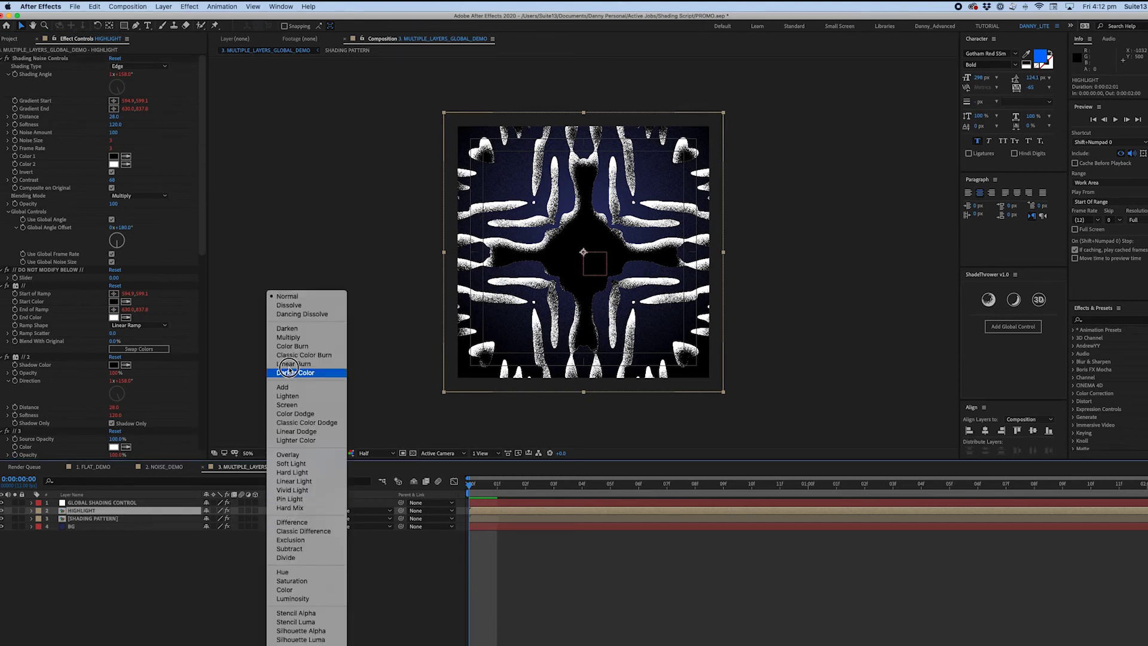
left_click(282, 404)
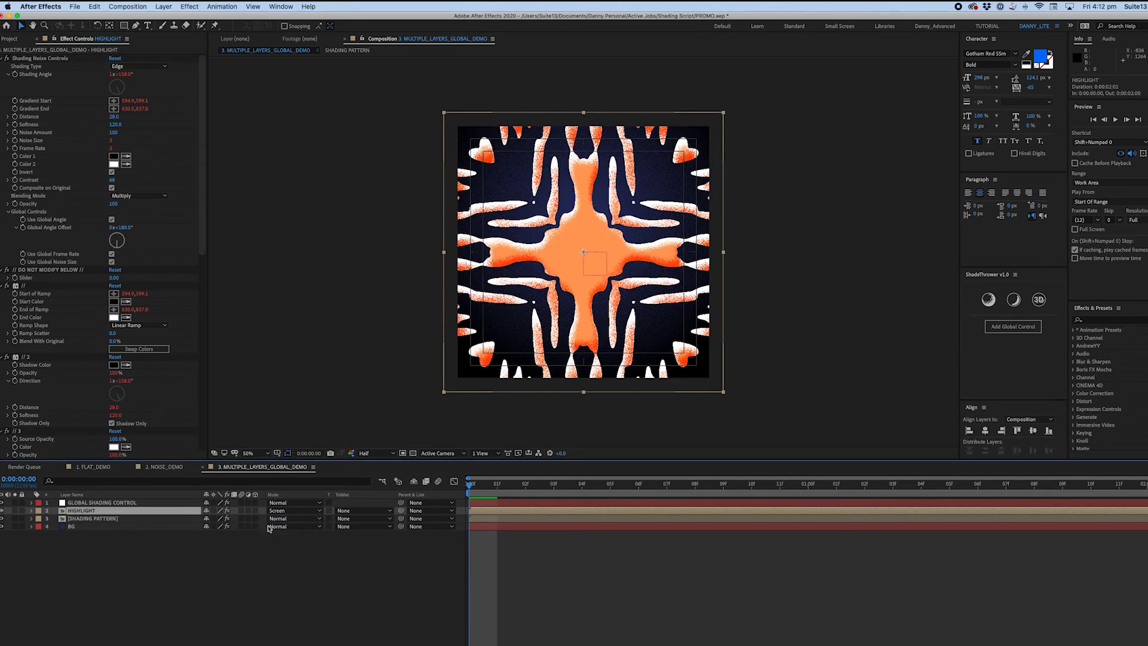
left_click(111, 187)
Make HIGHLIGHT's Color 2 a light orange, then tighten the shading with a distance of 13 and a lower softness.
left_click(113, 164)
left_click_drag(214, 387, 213, 413)
left_click_drag(156, 316, 160, 281)
key("Return")
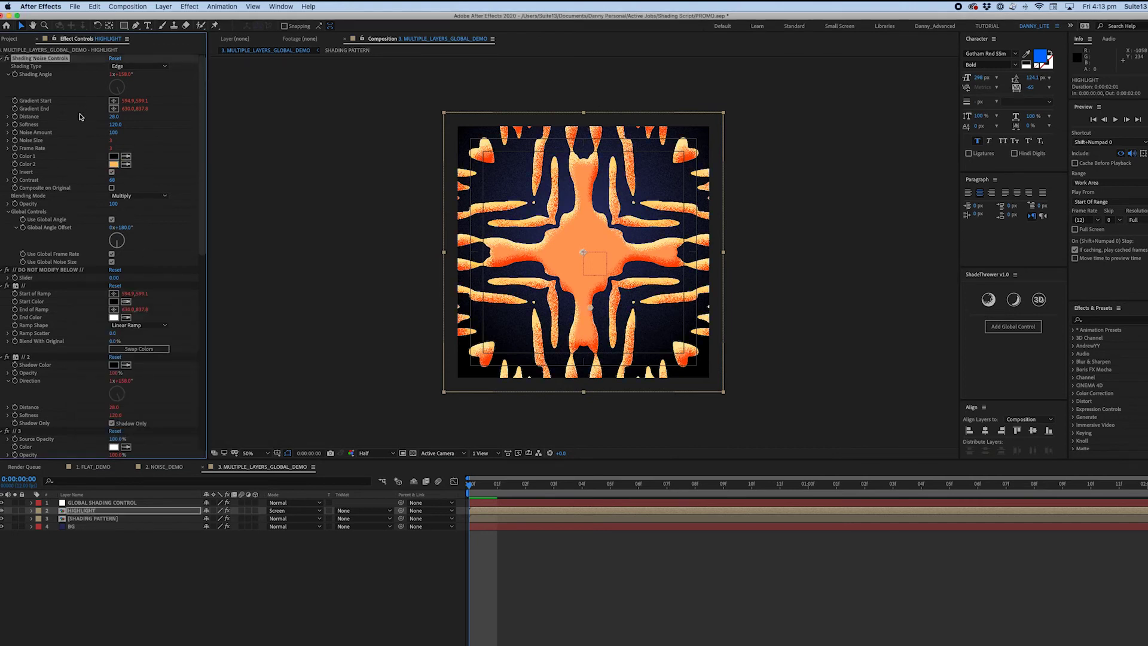
left_click_drag(115, 121, 102, 117)
left_click_drag(101, 117, 77, 126)
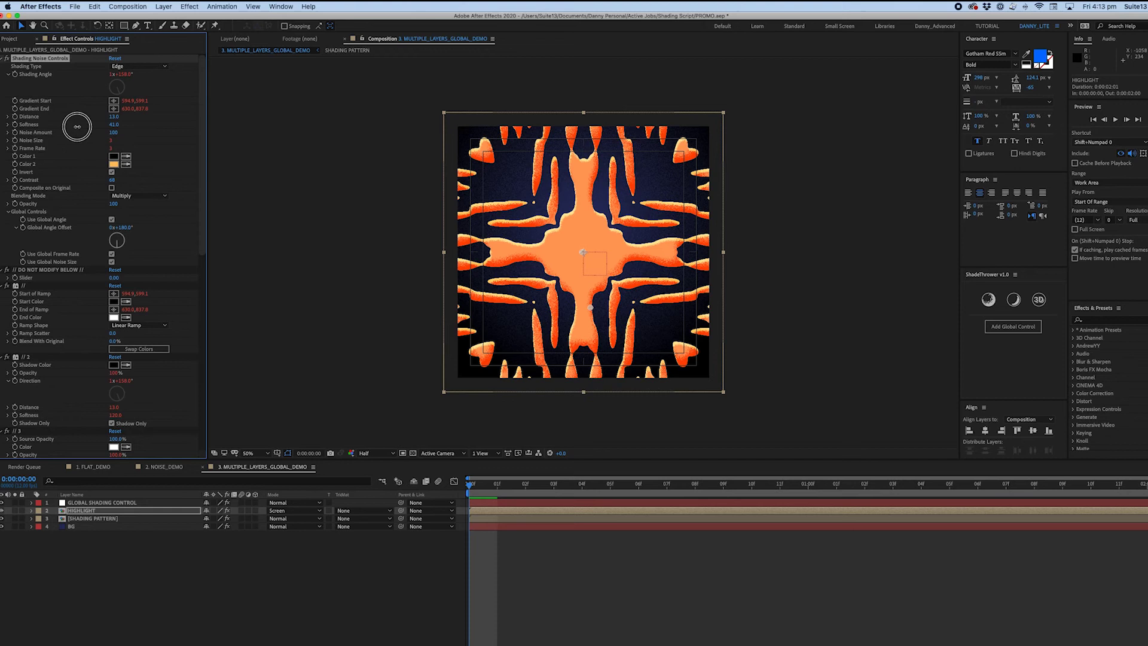
Rotate the Global Angle to test the lighting across all layers, then reset the Global Shading Controls.
key("super+Up")
left_click_drag(126, 69, 281, 72)
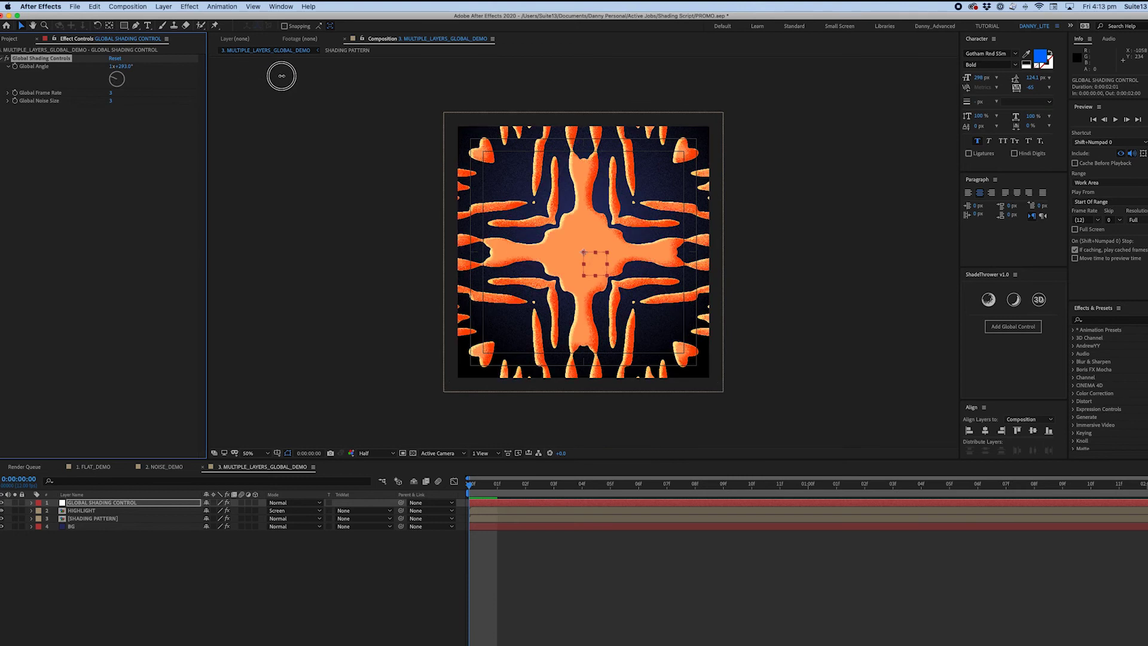
left_click(115, 58)
Preview the animation, compare it with a Global Noise Size of 12, then return the noise size to 3.
key("space")
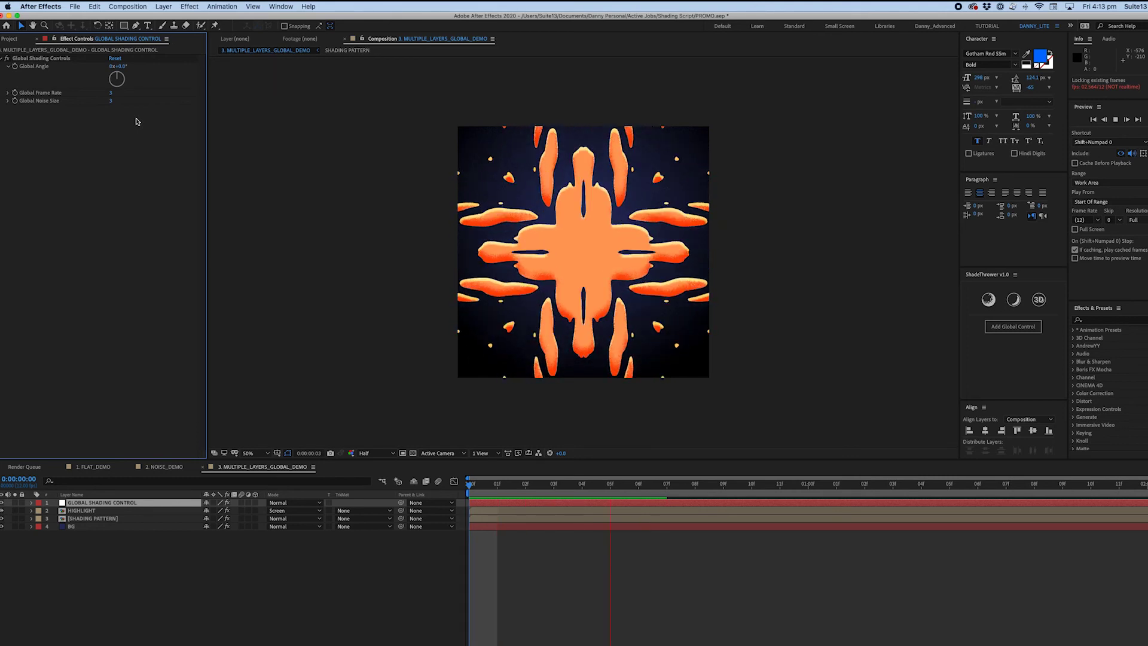
key("space")
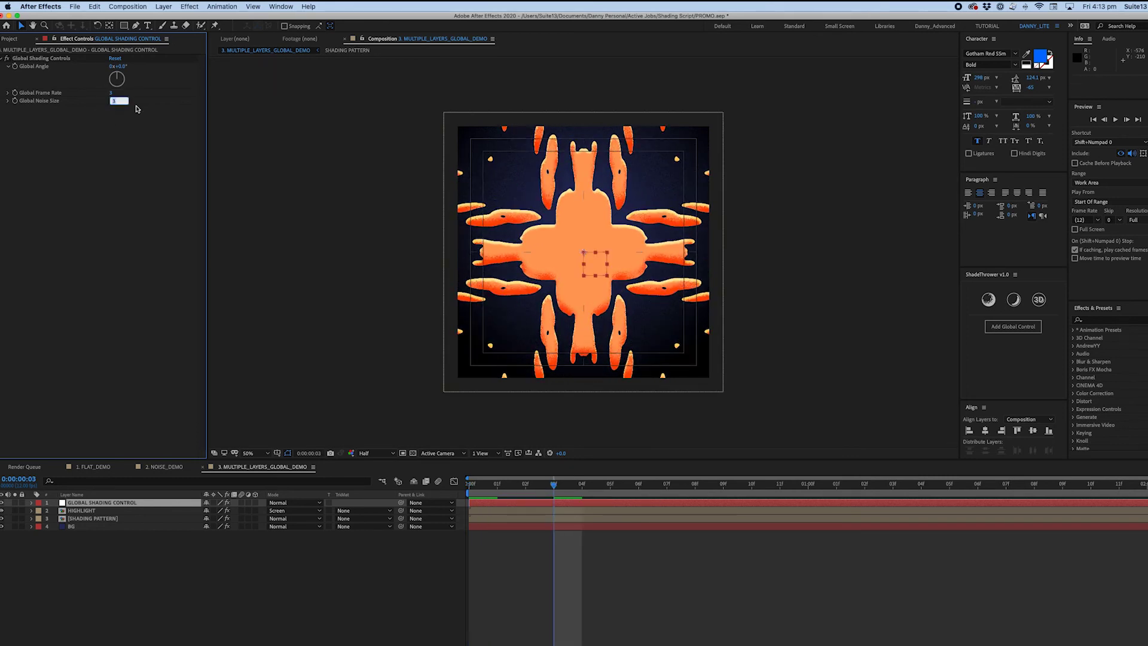
key("Return")
key("space")
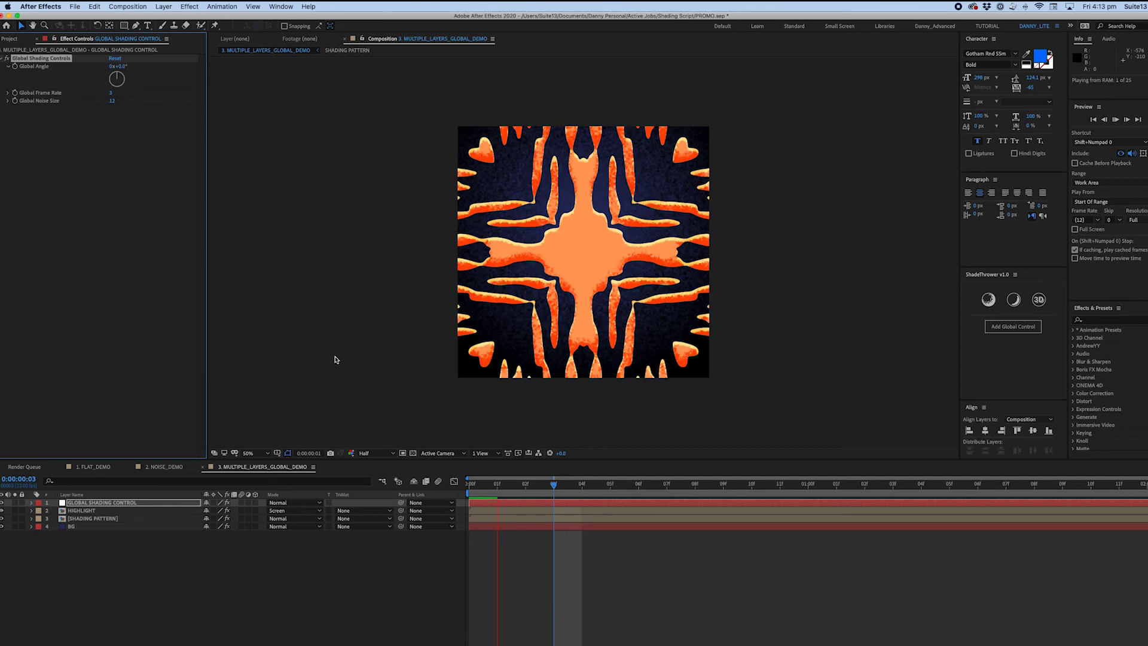
key("space")
left_click(117, 112)
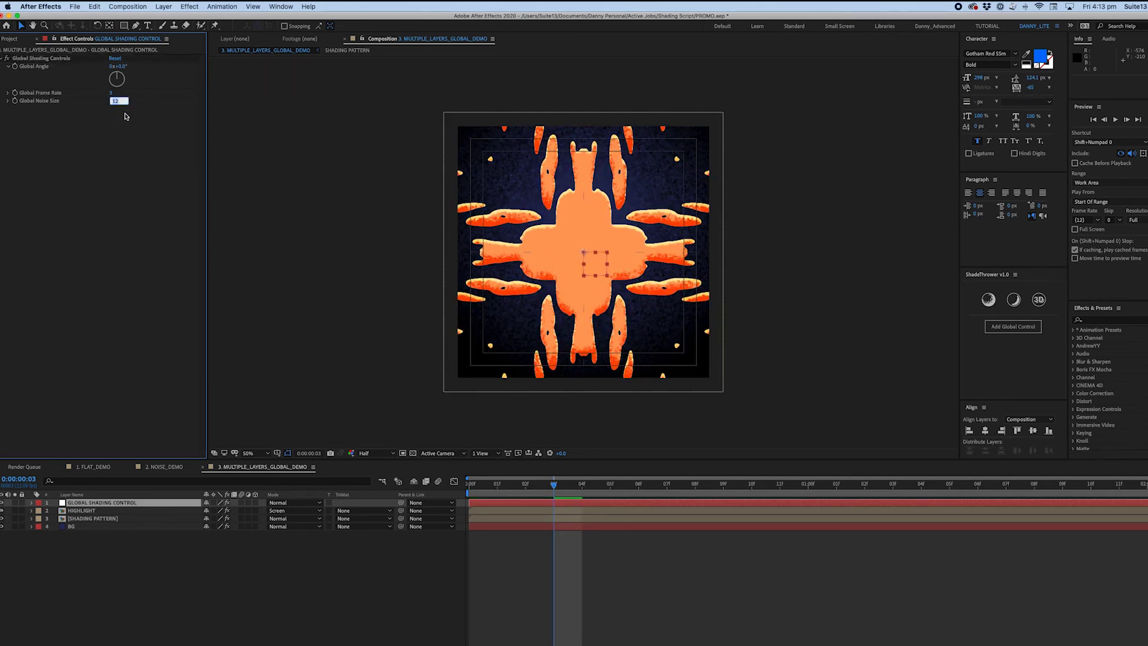
type("3")
key("Return")
Set the Global Frame Rate to 12 and preview the animation.
left_click(111, 93)
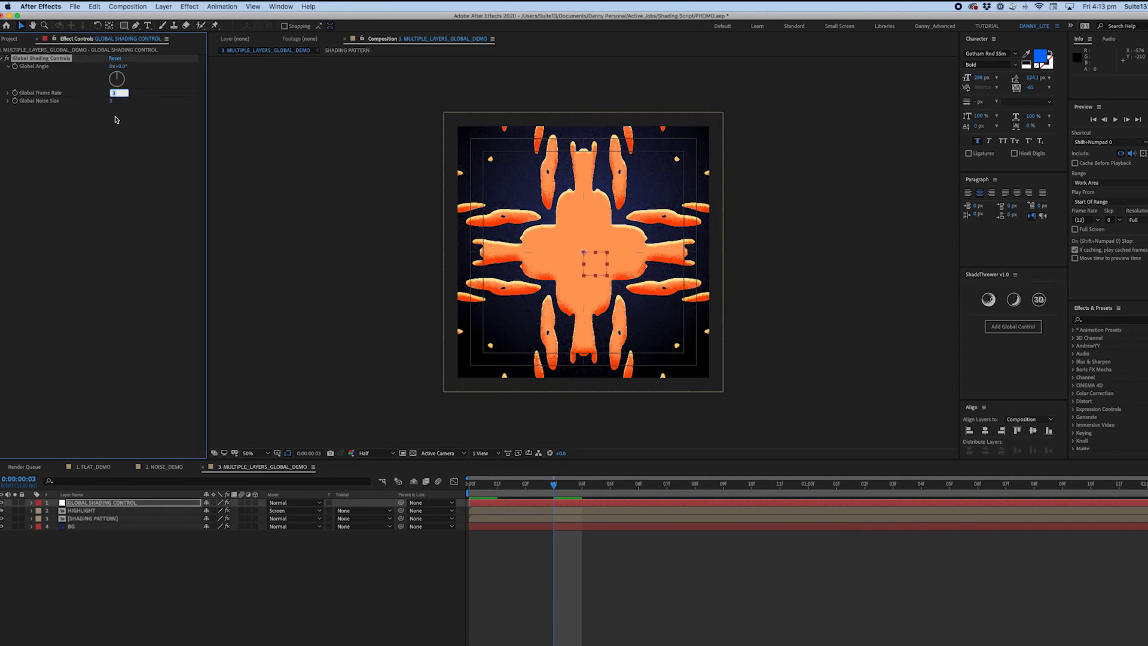
key("space")
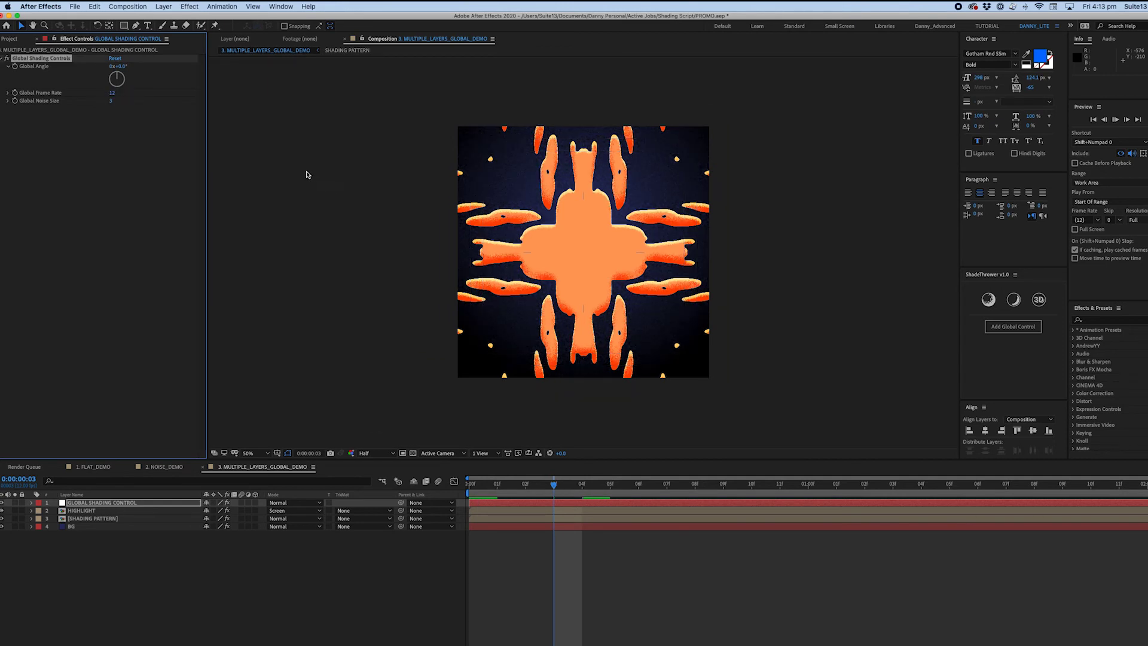
key("space")
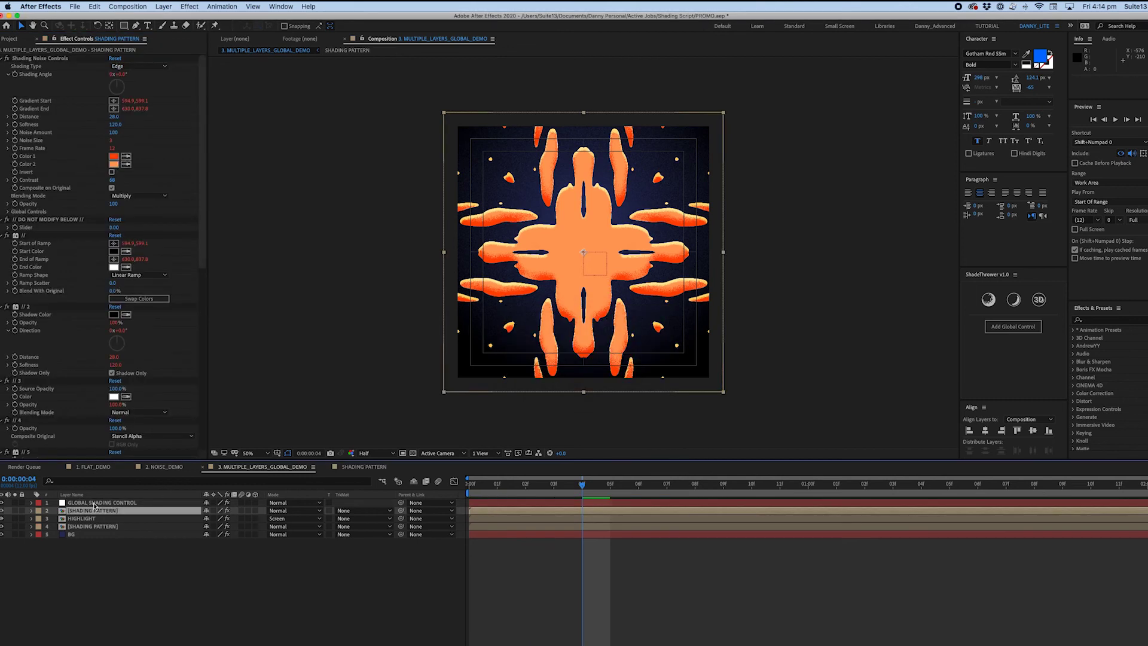
Remove all effects from the upper SHADING PATTERN layer.
left_click(44, 219)
key("super+a")
key("Delete")
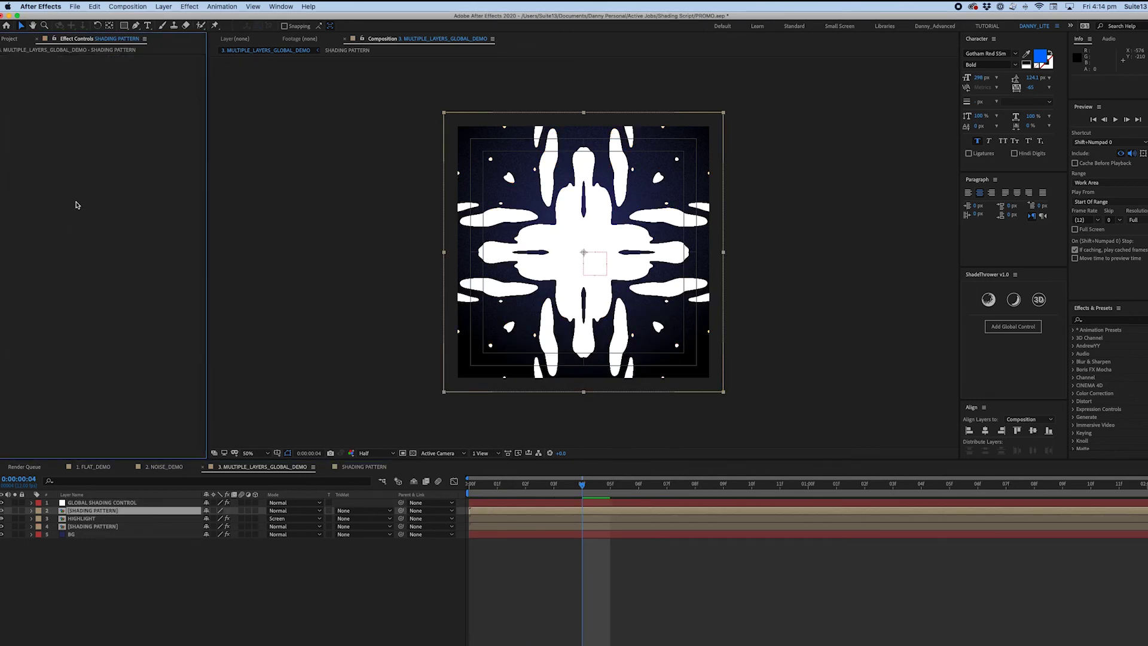
Apply flat shading to the upper SHADING PATTERN layer and look over its Global Controls options.
left_click(1013, 300)
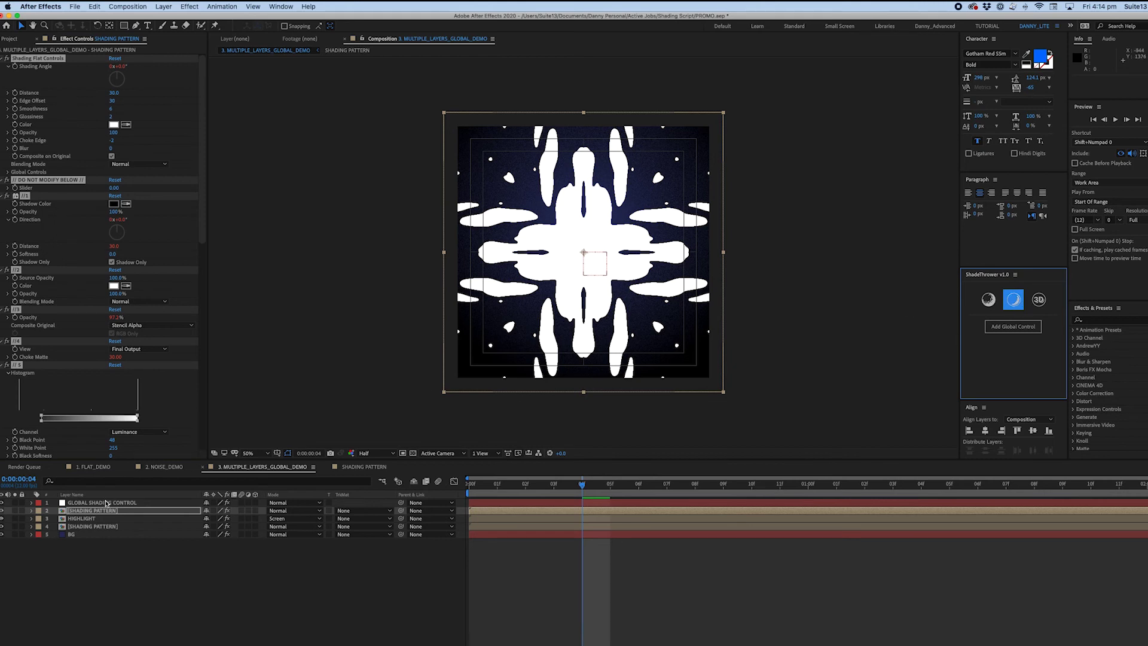
left_click(142, 161)
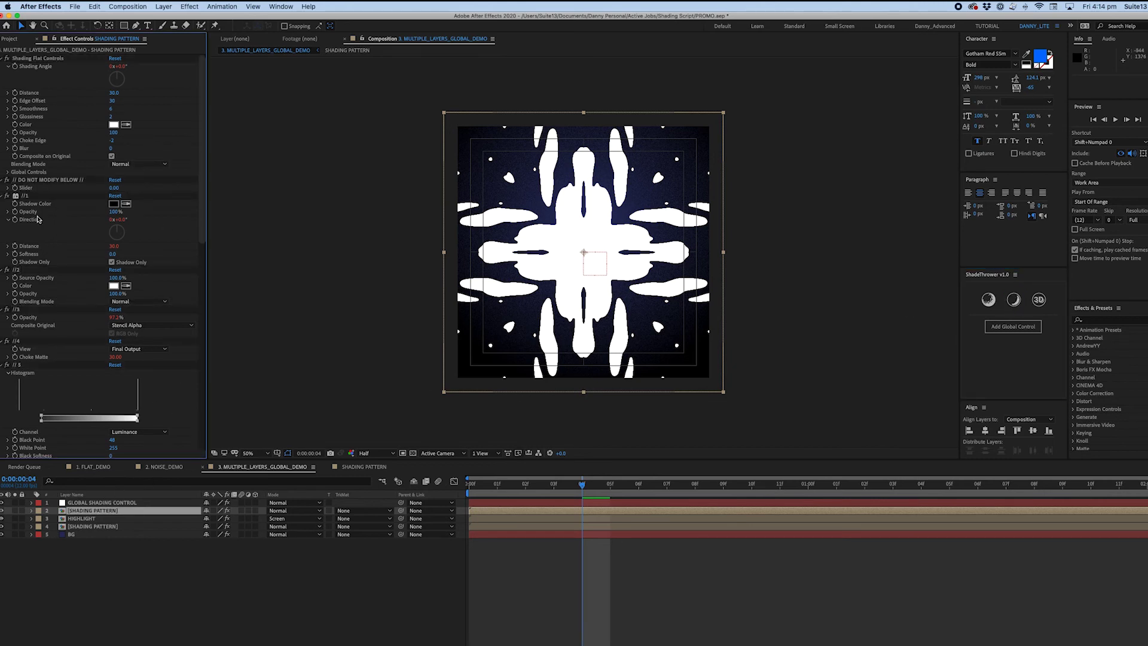
left_click(7, 173)
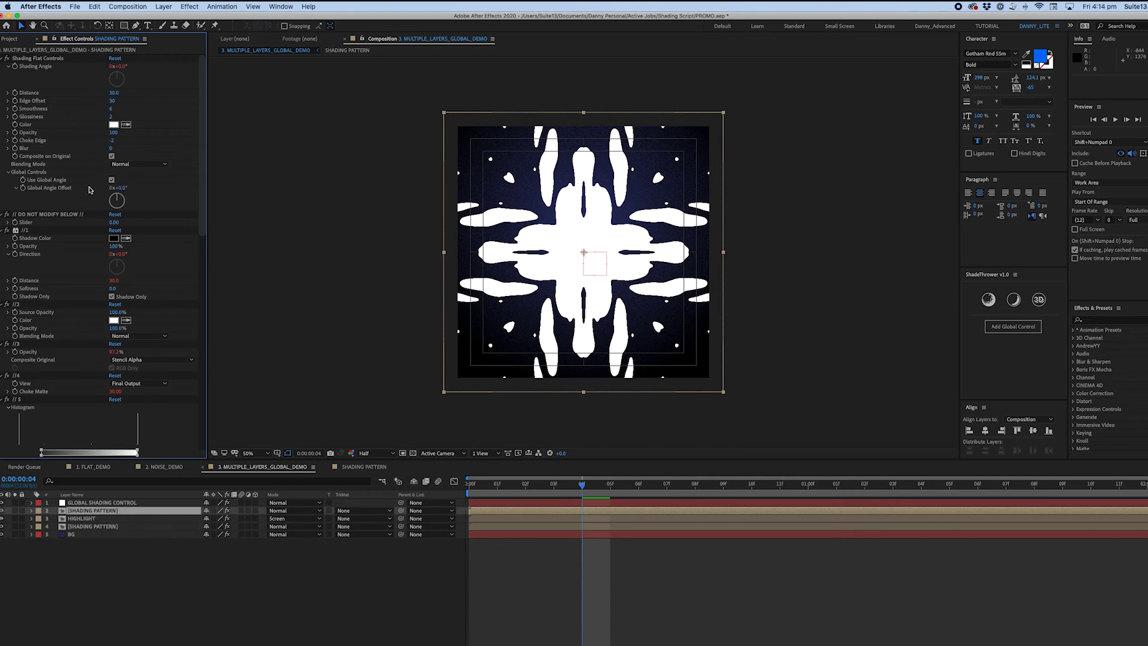
left_click(8, 173)
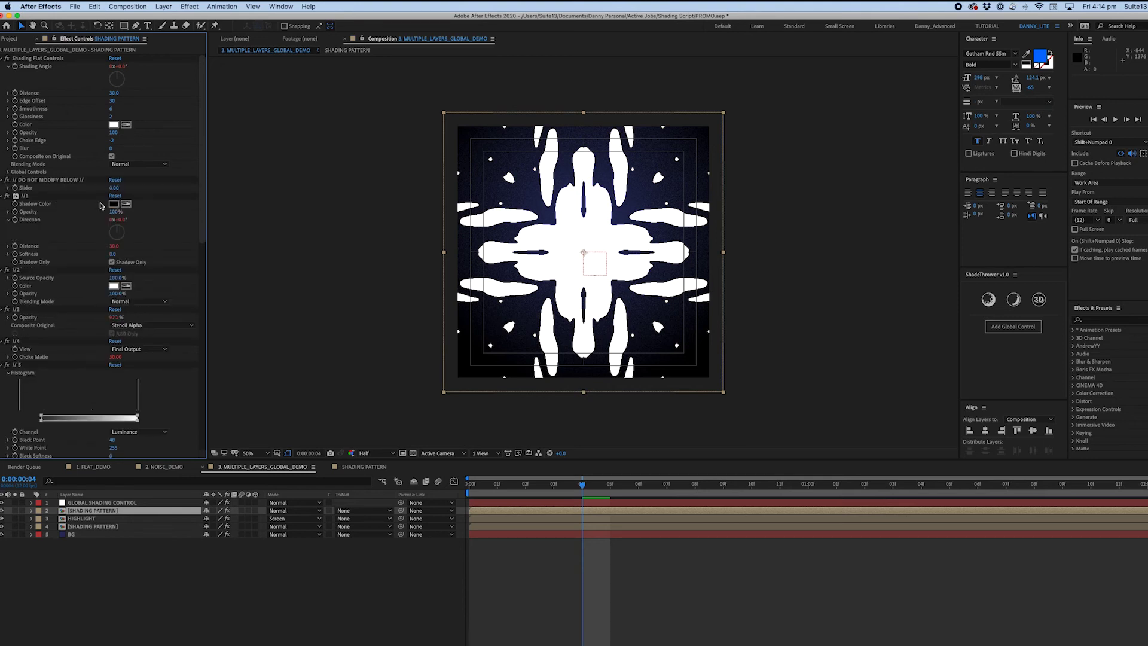
Turn off the flat shading's Composite on Original, offset its global angle by 180°, and set Distance 18.5, Edge Offset 33 and Blur 17.
left_click(111, 157)
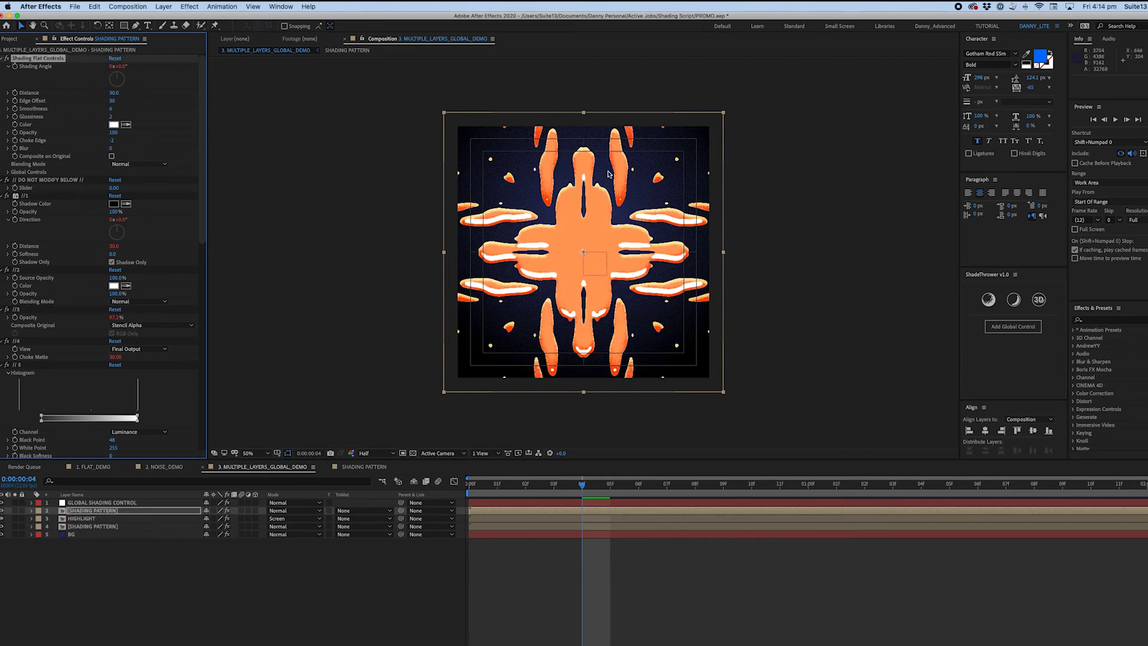
left_click(8, 173)
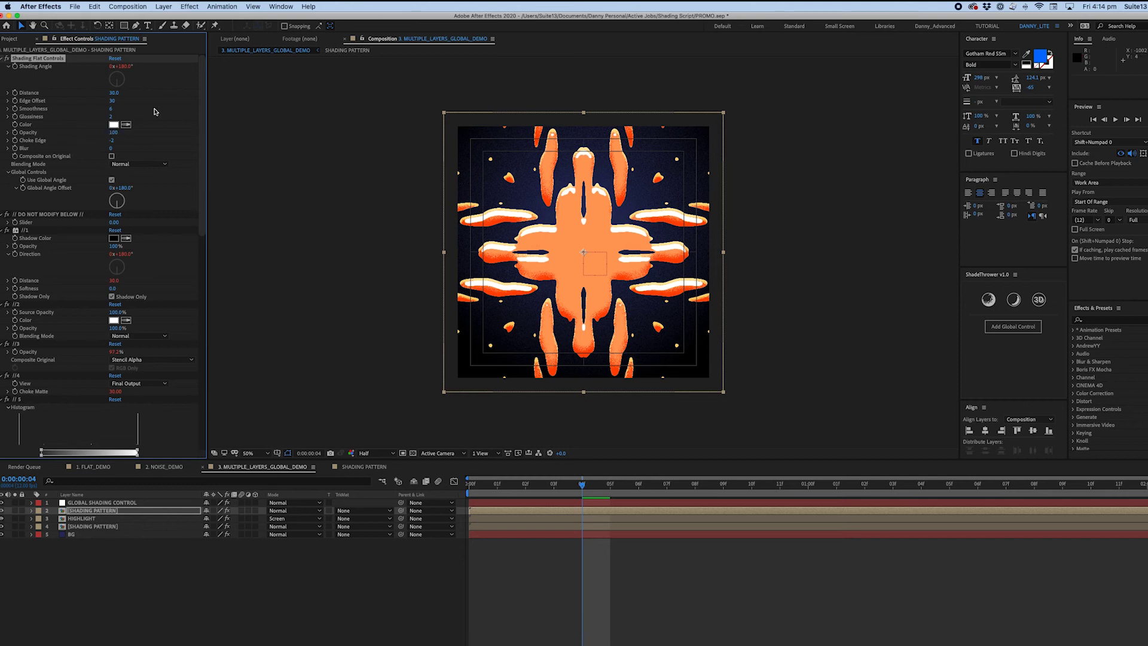
mouse_move(114, 96)
left_mouse_down()
mouse_move(54, 96)
mouse_move(126, 100)
left_mouse_up()
mouse_move(112, 148)
left_mouse_down()
mouse_move(129, 149)
mouse_move(118, 149)
left_mouse_up()
Try Add blending on the upper SHADING PATTERN layer, and settle on the Overlay blending mode.
left_click(293, 510)
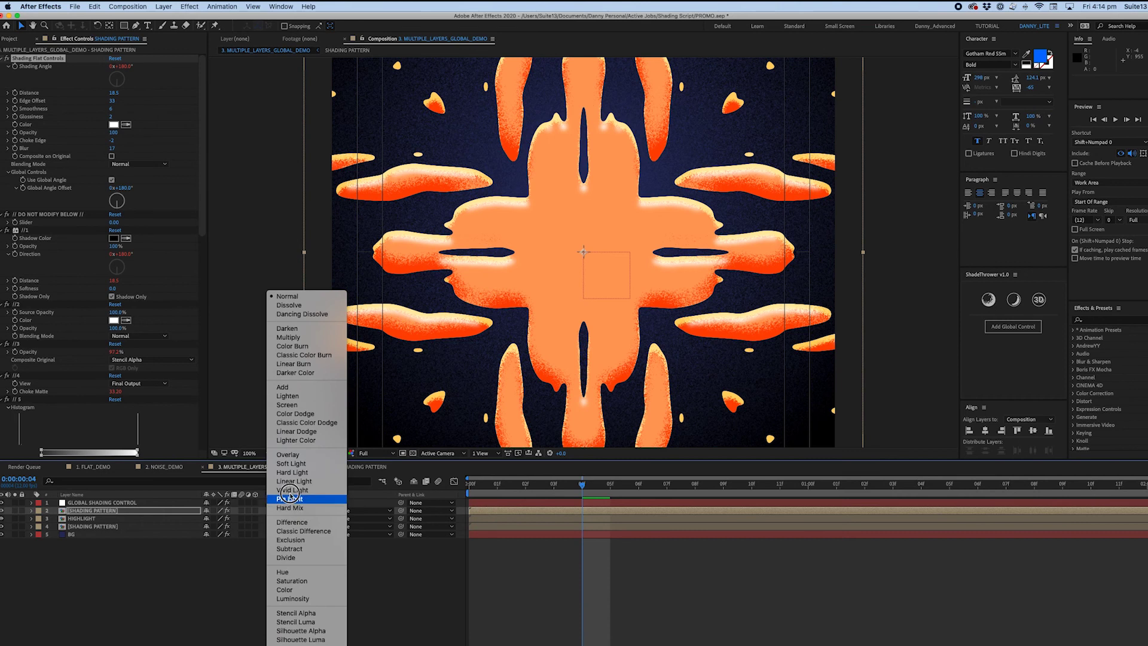
left_click(301, 387)
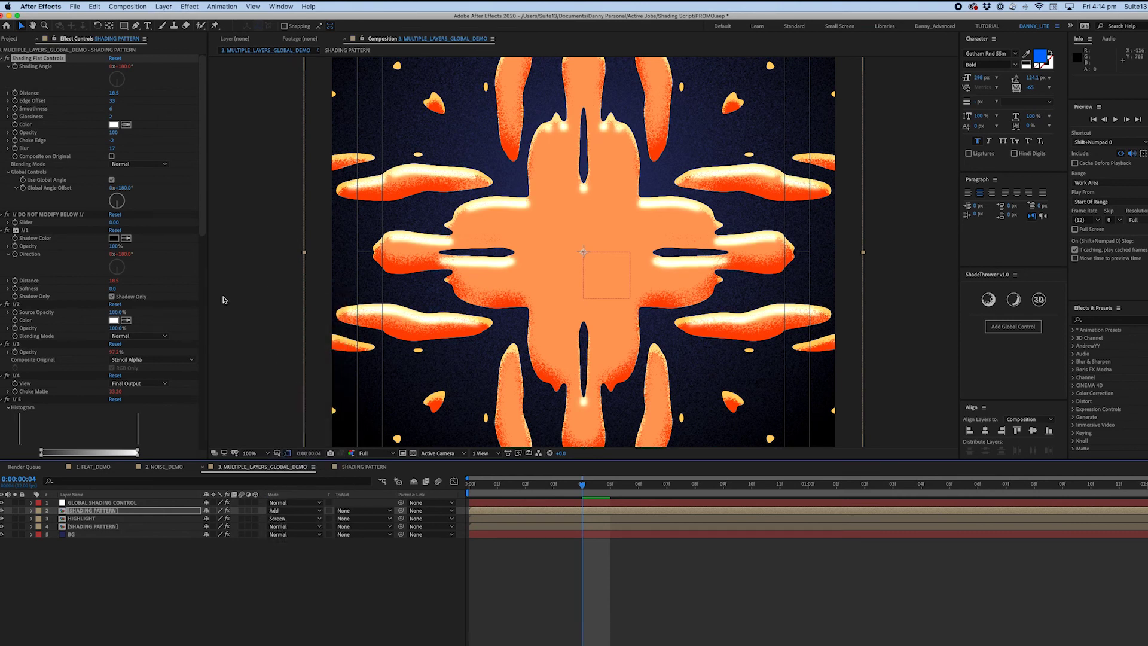
left_click(293, 510)
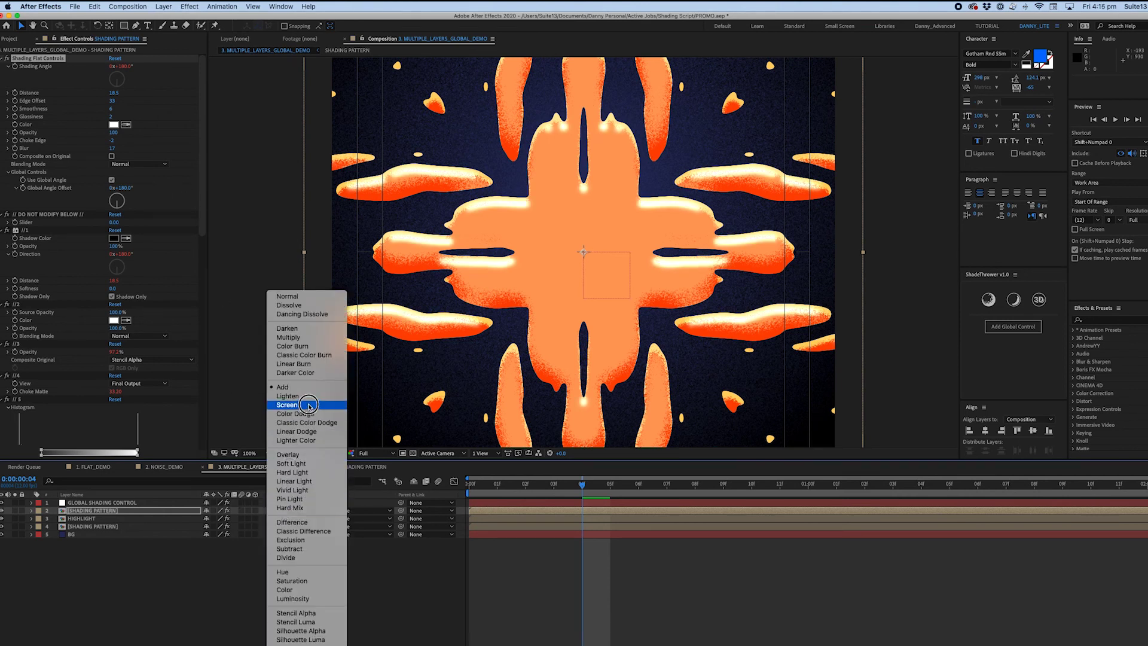
left_click(297, 457)
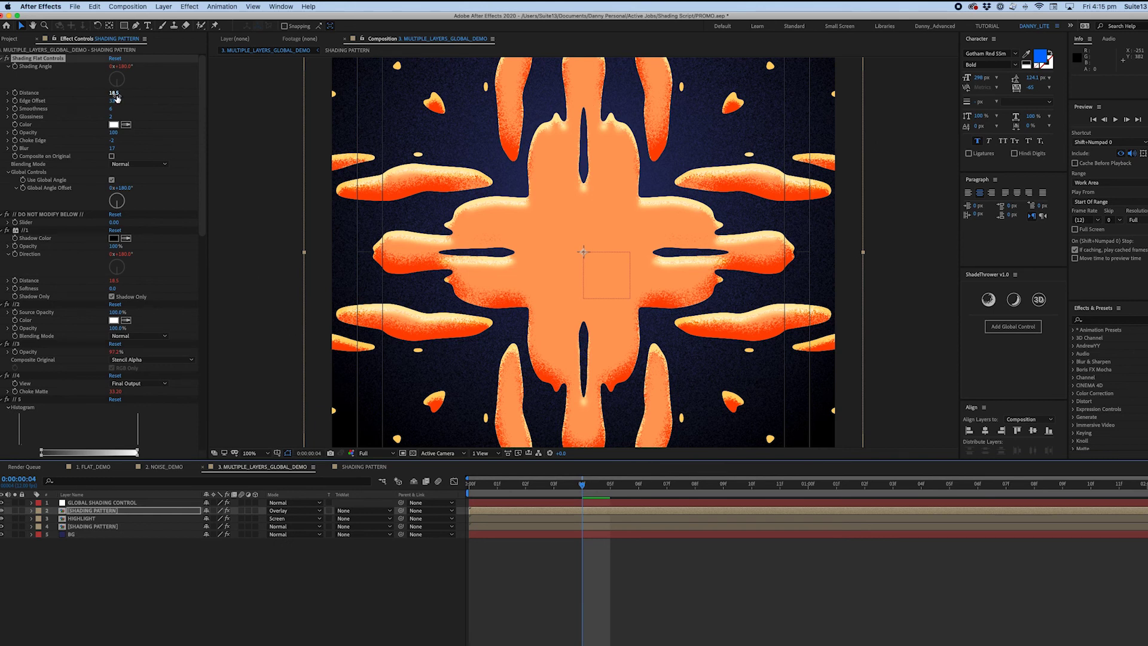
Set the flat shading's Distance to 33 and the upper SHADING PATTERN layer's opacity to 50%.
left_click_drag(115, 96, 157, 97)
key("t")
left_click(212, 518)
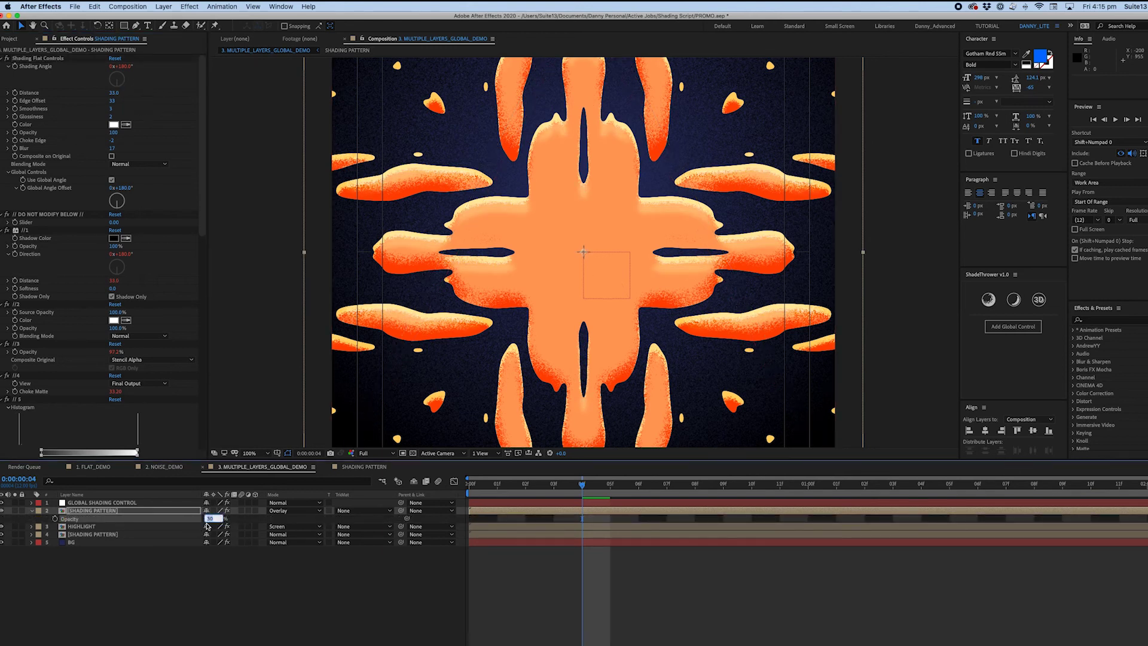
type("50")
key("Return")
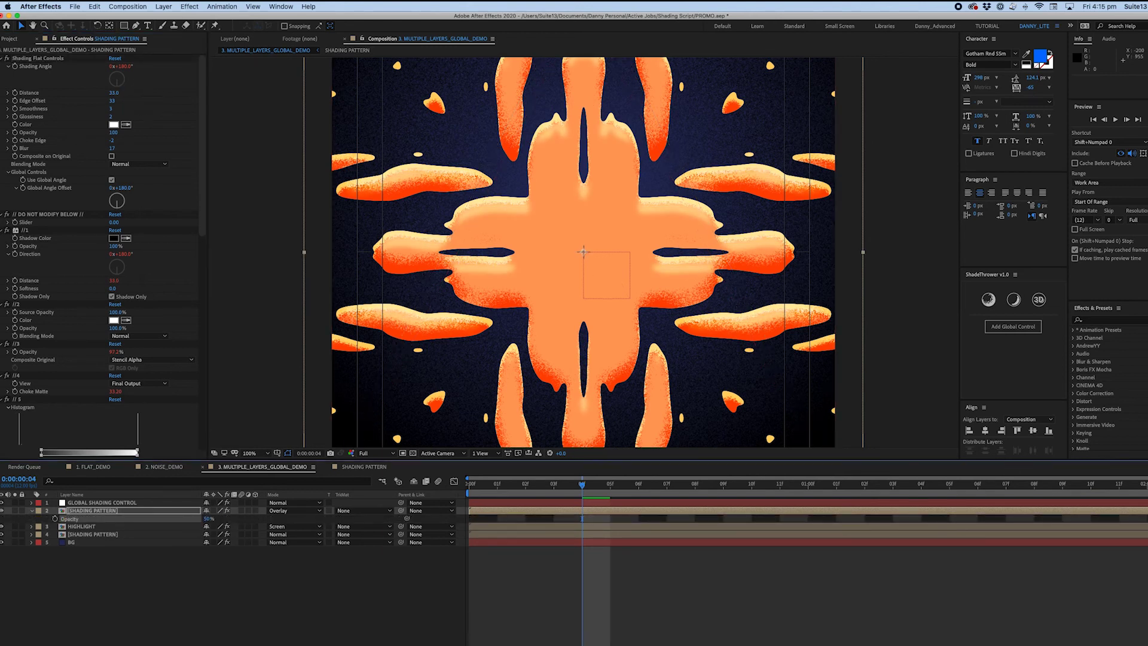
left_click(288, 595)
key("comma")
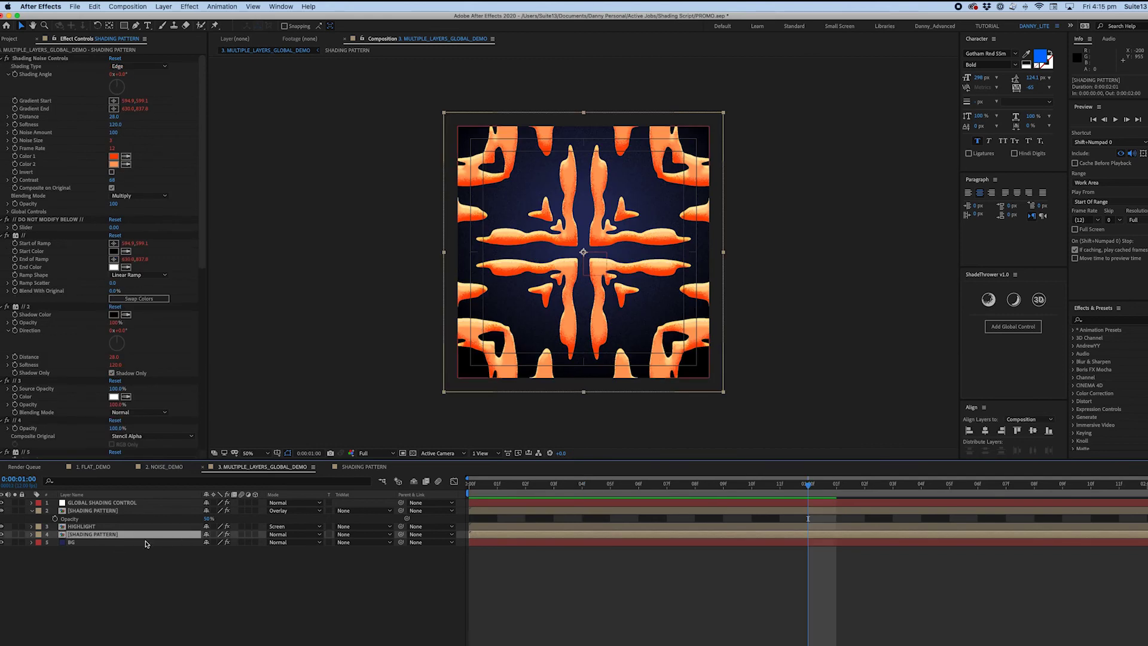
Duplicate the lower SHADING PATTERN layer, shift the copy earlier in time, and extend its end to cover the composition.
key("super+d")
mouse_move(740, 547)
left_mouse_down()
mouse_move(479, 546)
mouse_move(494, 547)
left_mouse_up()
left_click_drag(719, 544, 1145, 545)
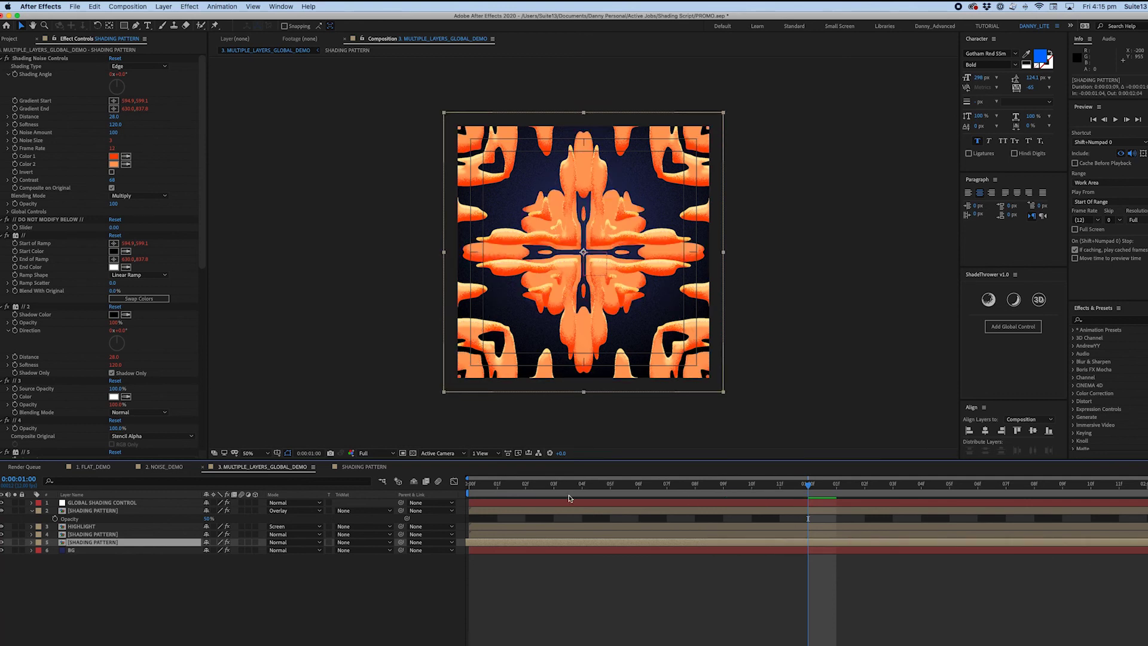
Replace all effects on the time-shifted SHADING PATTERN copy with a Fill effect in the red-orange sampled from the artwork.
left_click(44, 58)
key("super+a")
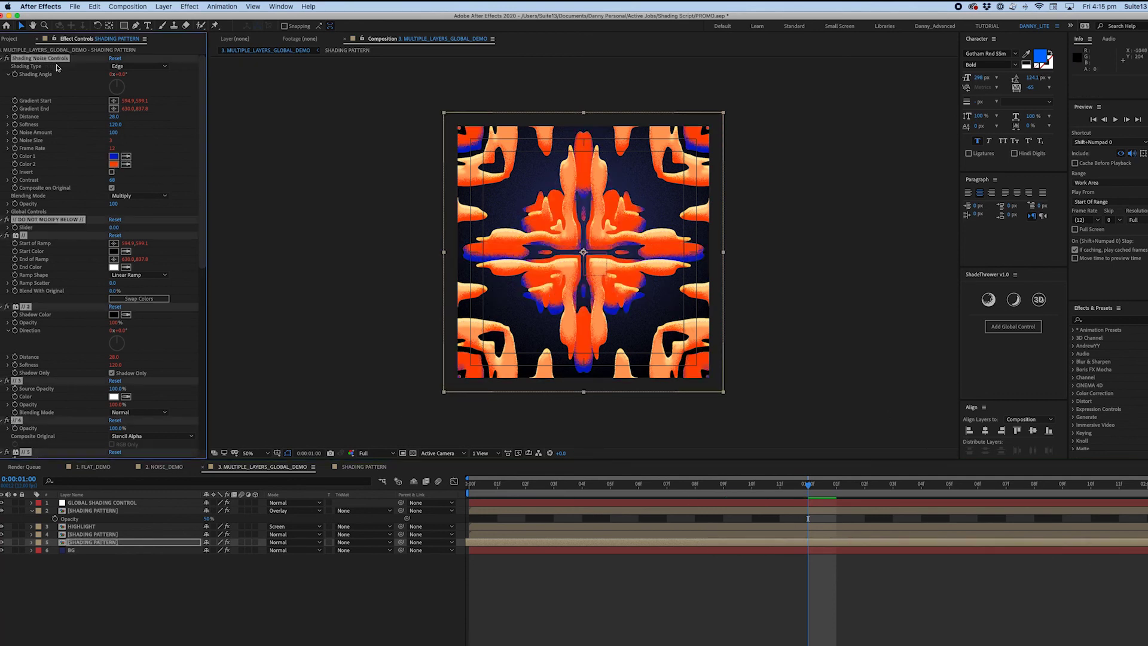
key("Delete")
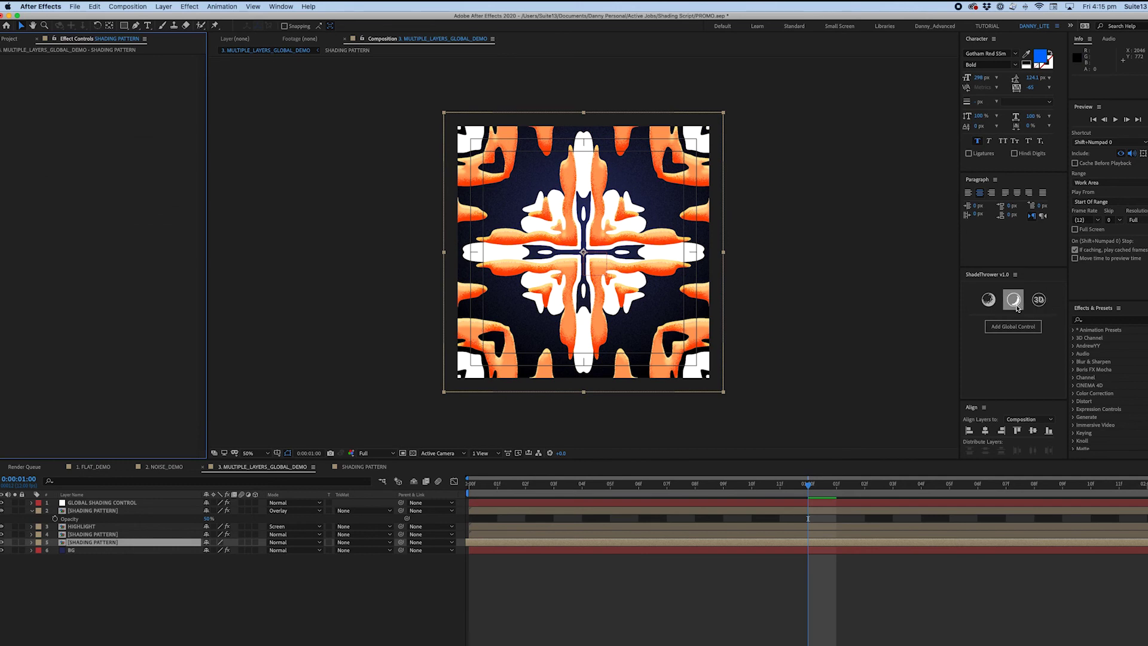
right_click(115, 204)
mouse_move(171, 332)
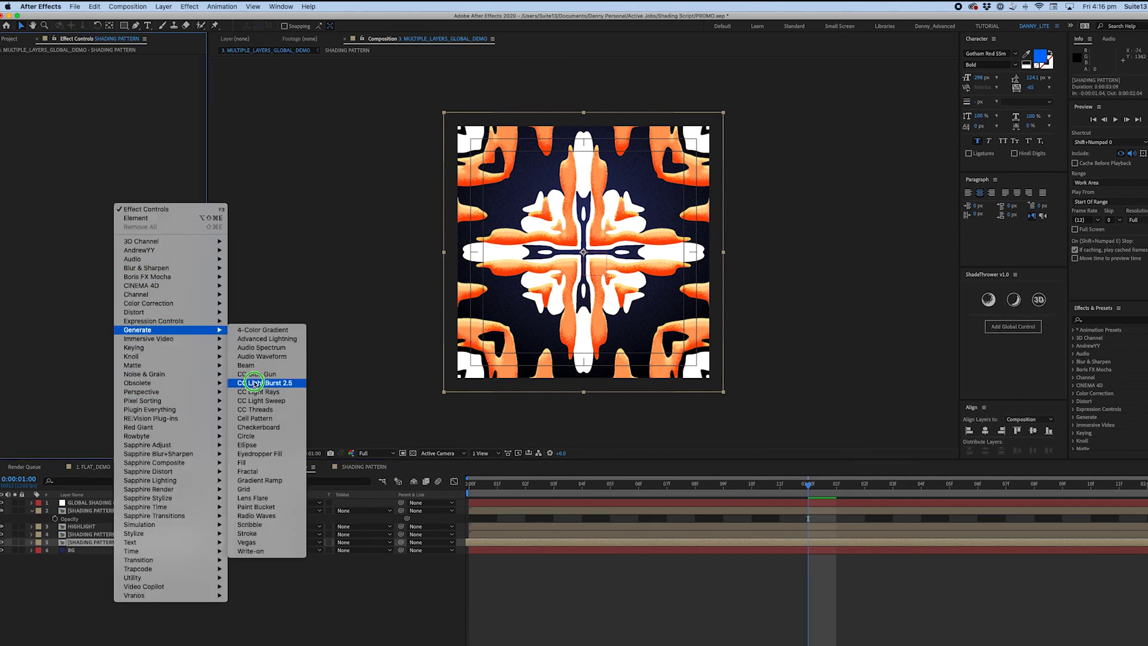
left_click(257, 462)
left_click(125, 83)
left_click(508, 172)
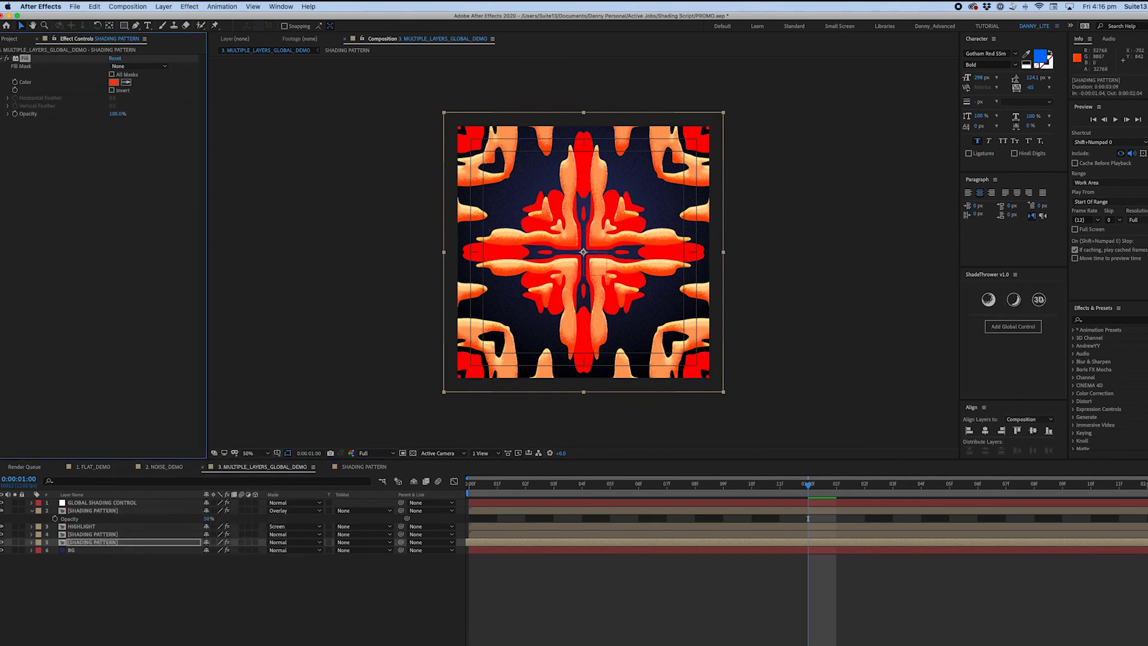
Duplicate the filled SHADING PATTERN layer and remove the Fill effect from the new upper copy.
left_click(143, 542)
key("super+d")
left_click(27, 60)
key("Delete")
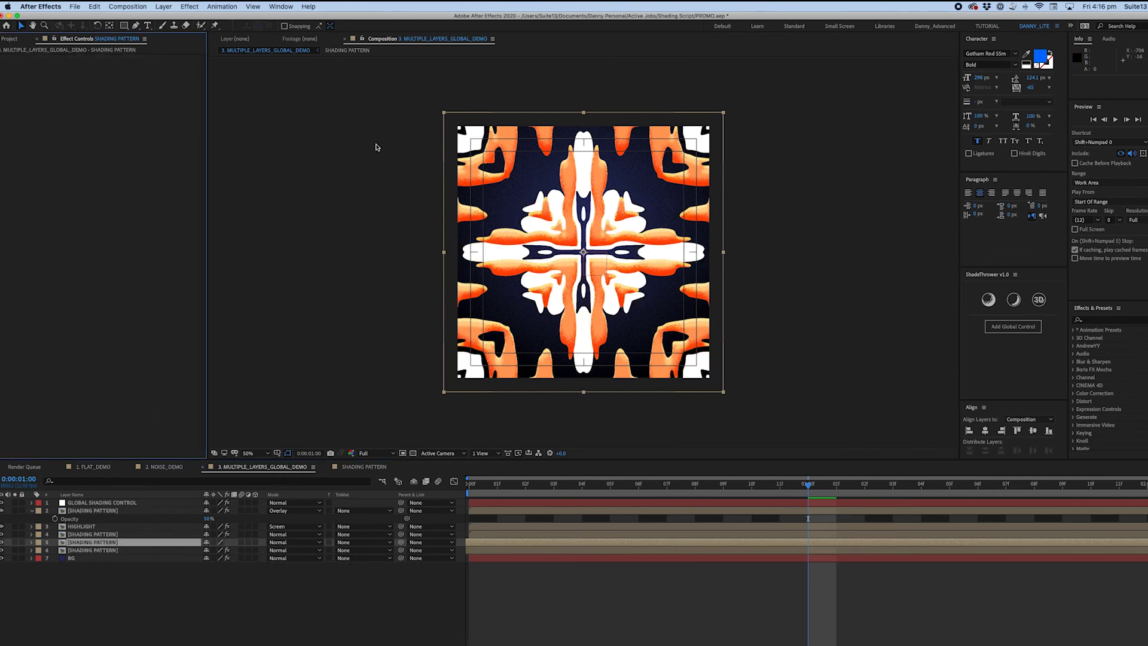
Apply flat shading without the original to the new SHADING PATTERN copy, pick a new shading color, and preview the animation.
left_click(1013, 299)
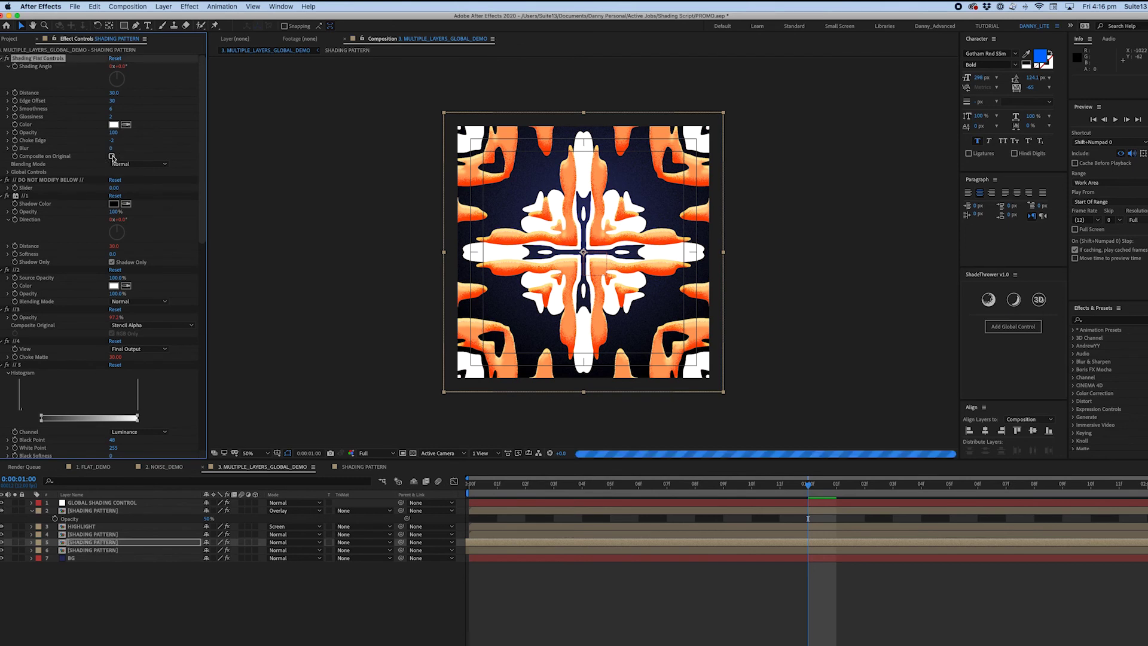
left_click(126, 124)
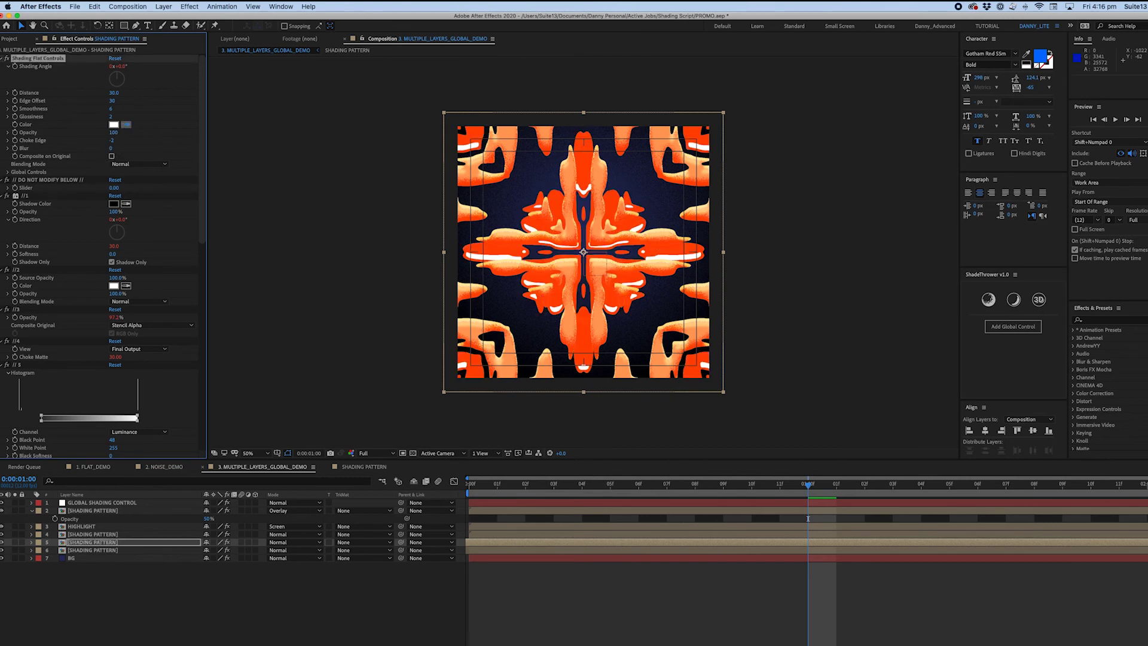
left_click(215, 432)
key("space")
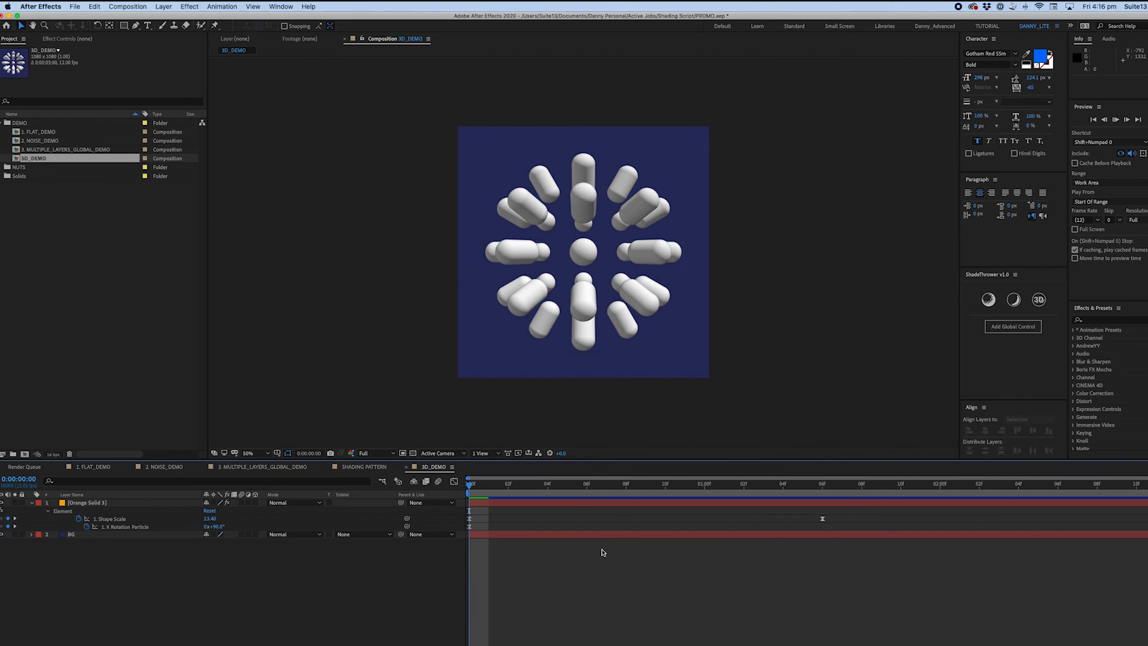
Preview the 3D_DEMO animation and apply ShadeThrower's 3D shading to its Orange Solid layer.
key("space")
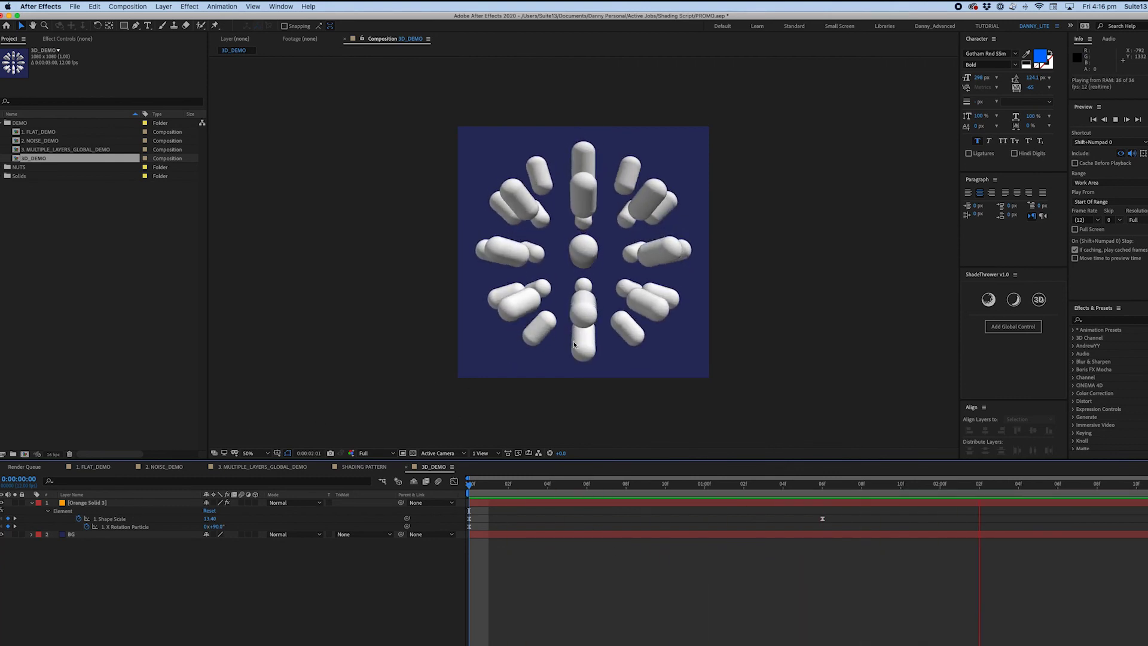
key("space")
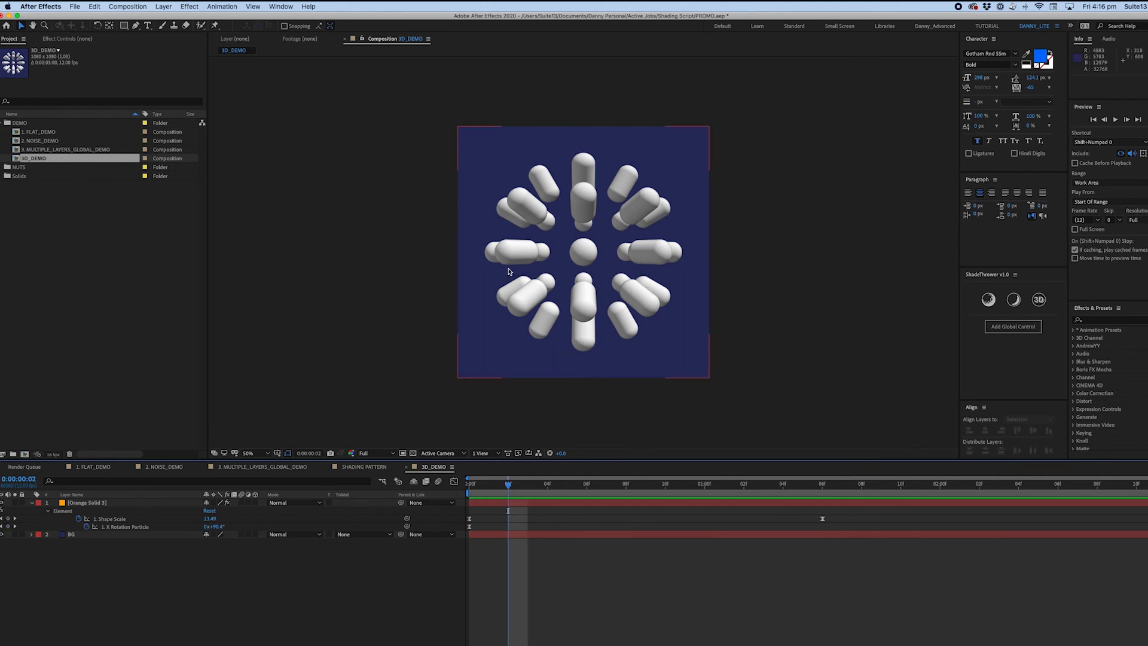
left_click(90, 502)
left_click(6, 58)
left_click(1038, 298)
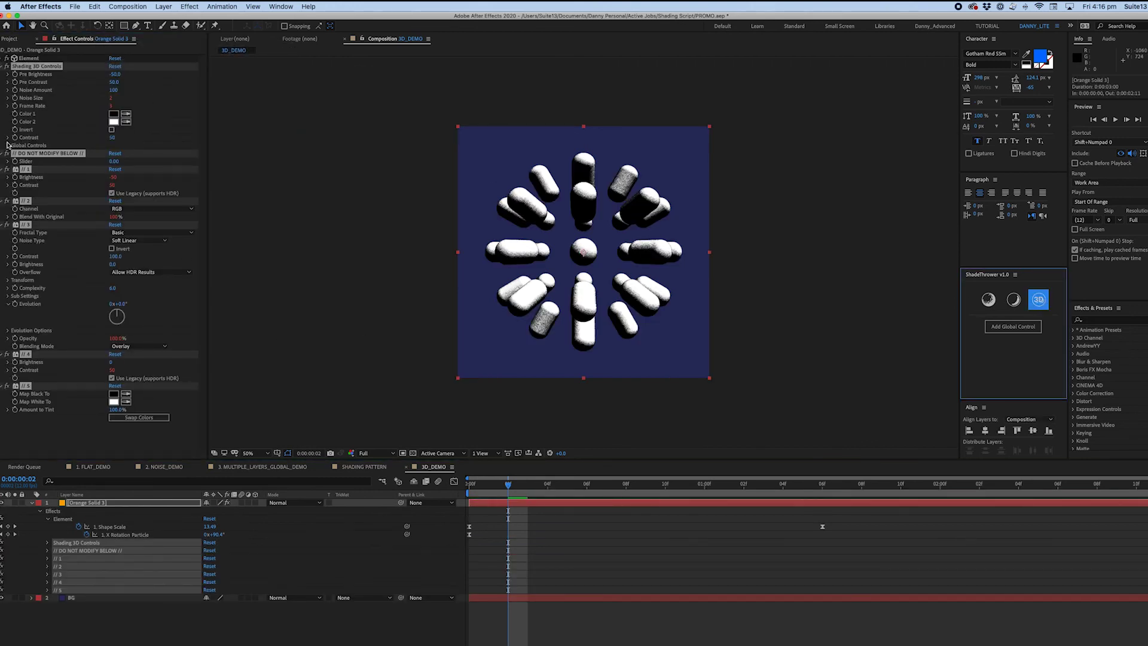
Collapse the Orange Solid layer's effects, look over the Element settings, and expose only the Shading 3D Controls.
left_click(0, 154)
left_click(94, 245)
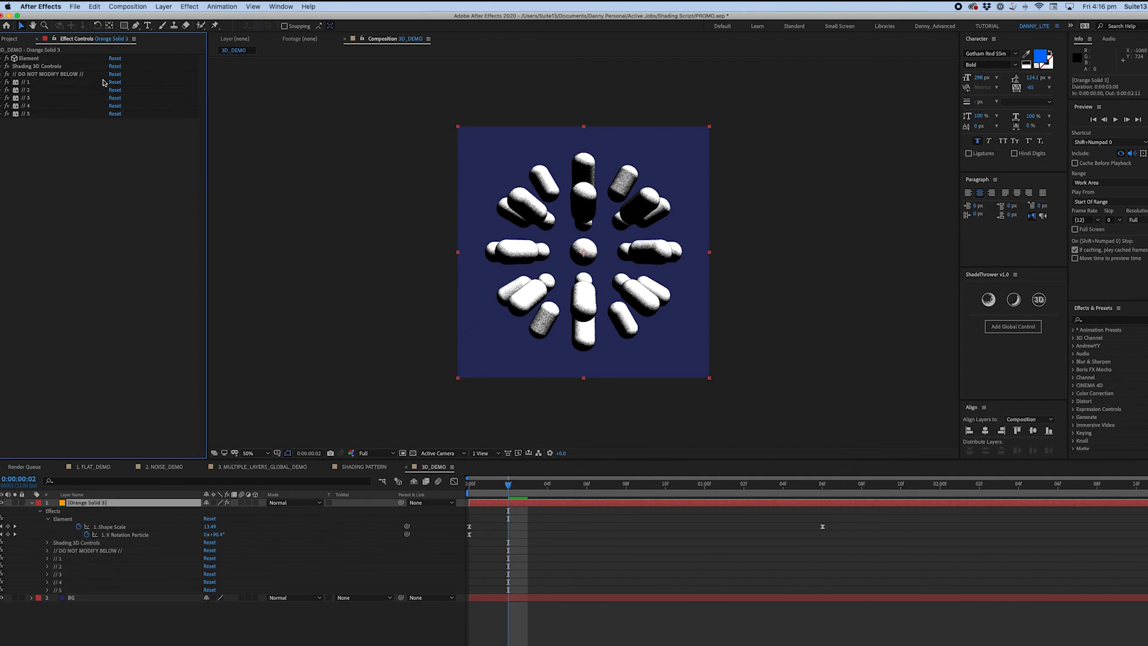
left_click(7, 59)
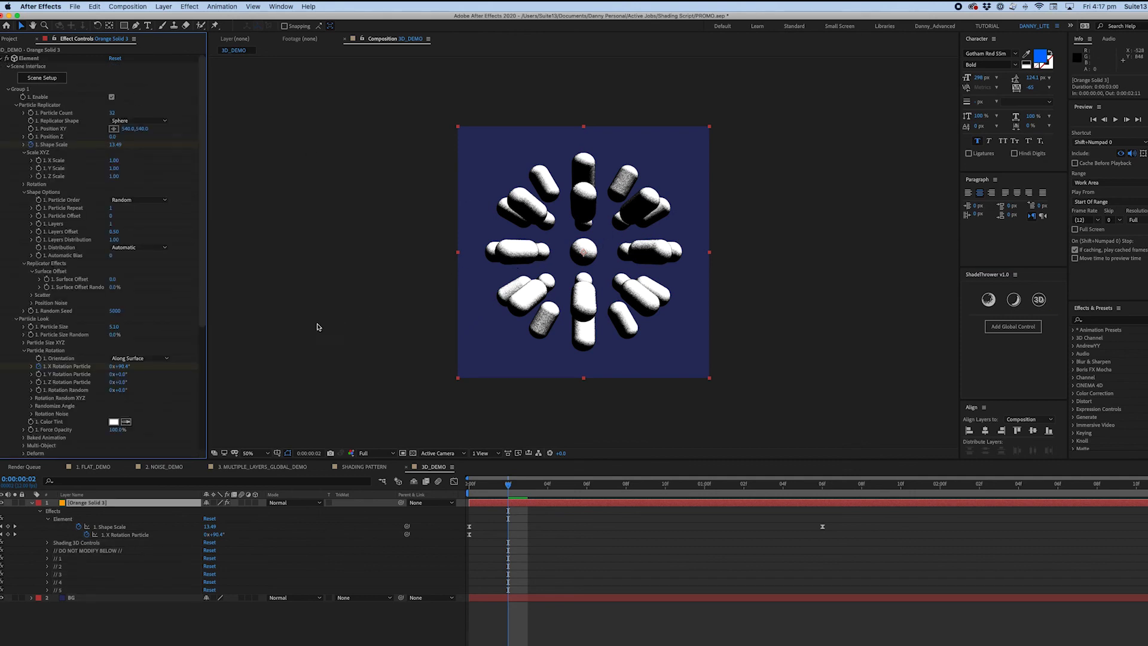
left_click(5, 59)
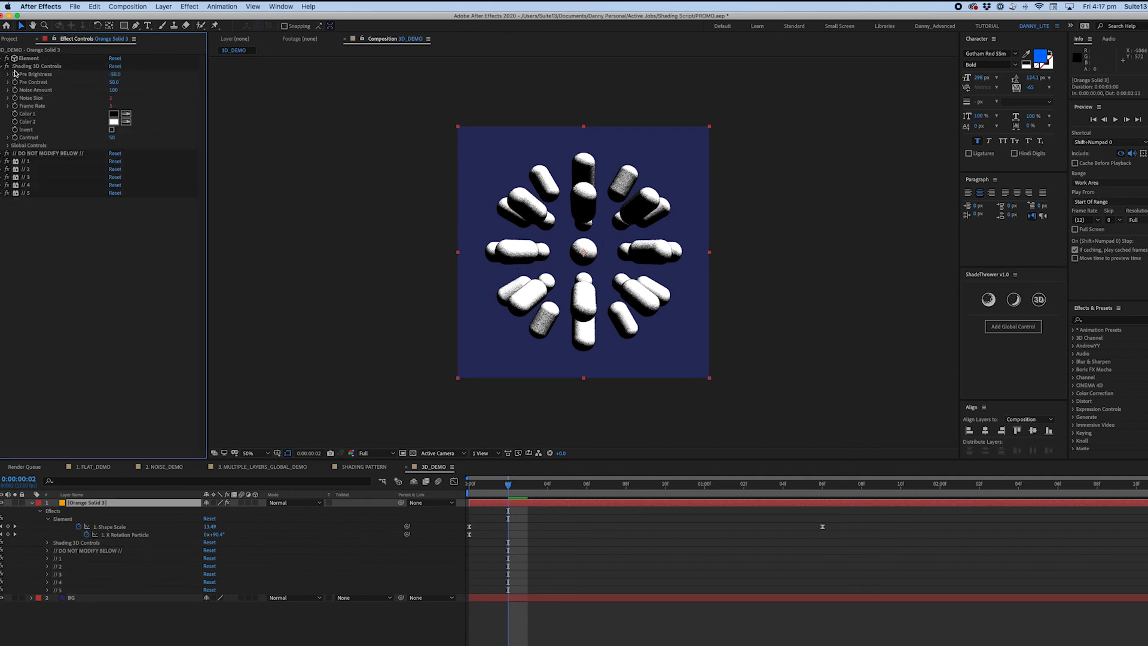
Set the 3D shading's Color 1 to red-orange and Color 2 to light orange.
left_click(126, 116)
left_click(62, 503)
left_click(126, 122)
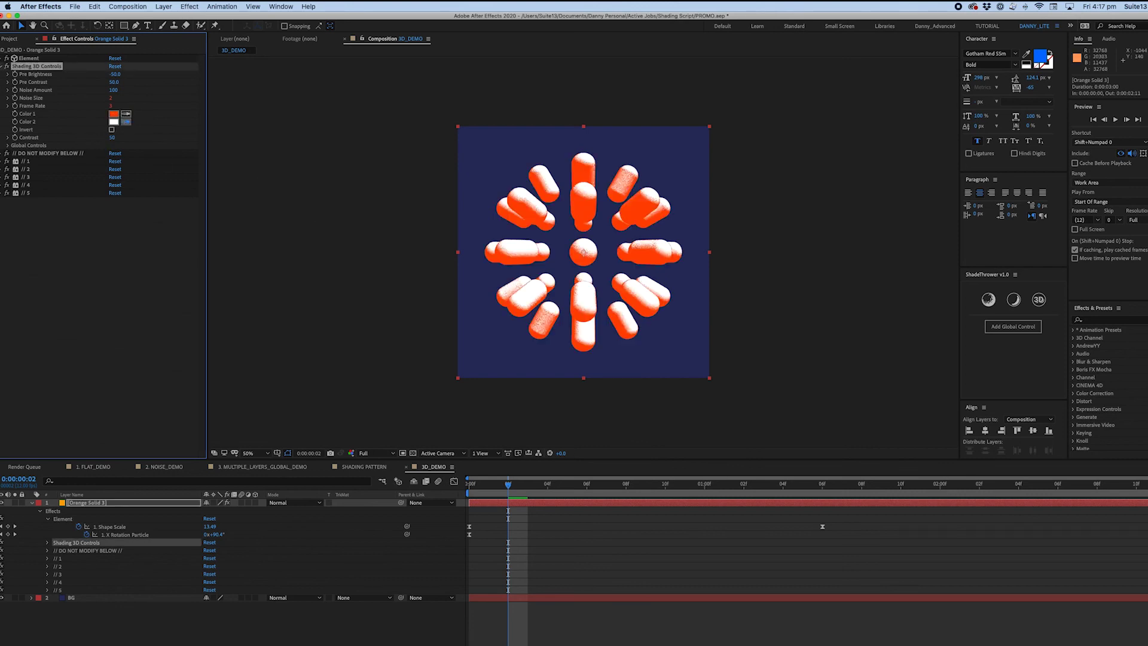
left_click(526, 302)
left_click(88, 229)
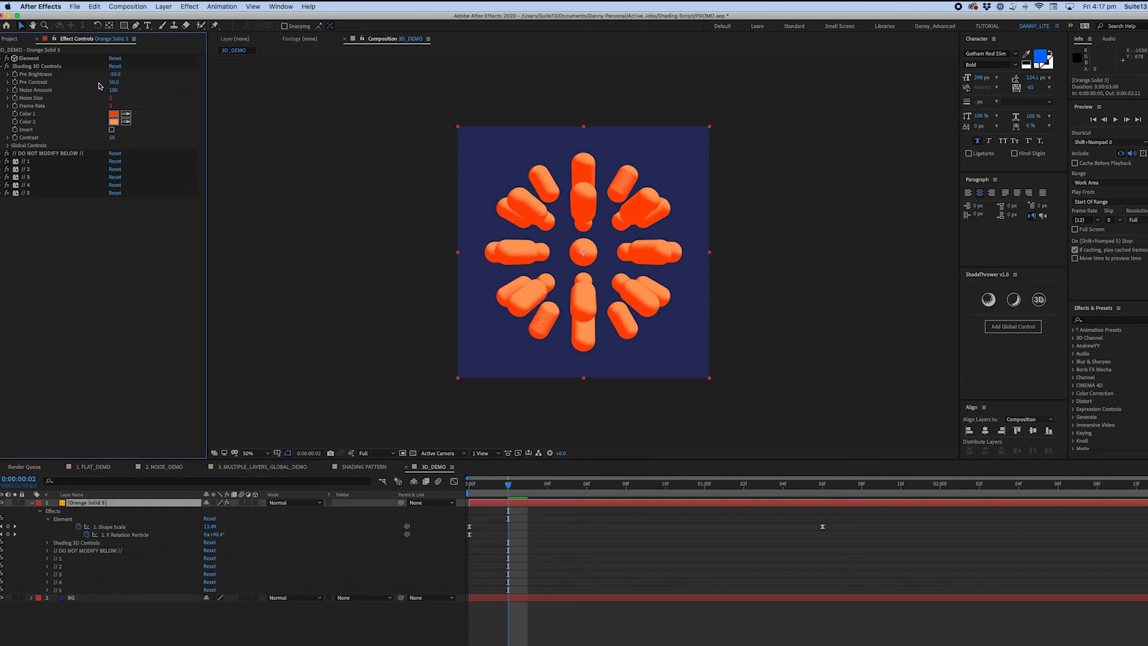
Set the 3D shading's Pre Brightness to about -18, Pre Contrast to about 72, Noise Size to 4 and Contrast to about 61.
mouse_move(116, 78)
left_mouse_down()
mouse_move(141, 77)
mouse_move(127, 72)
mouse_move(141, 87)
mouse_move(113, 76)
mouse_move(123, 76)
mouse_move(116, 91)
mouse_move(90, 91)
mouse_move(178, 94)
left_mouse_up()
key("slash")
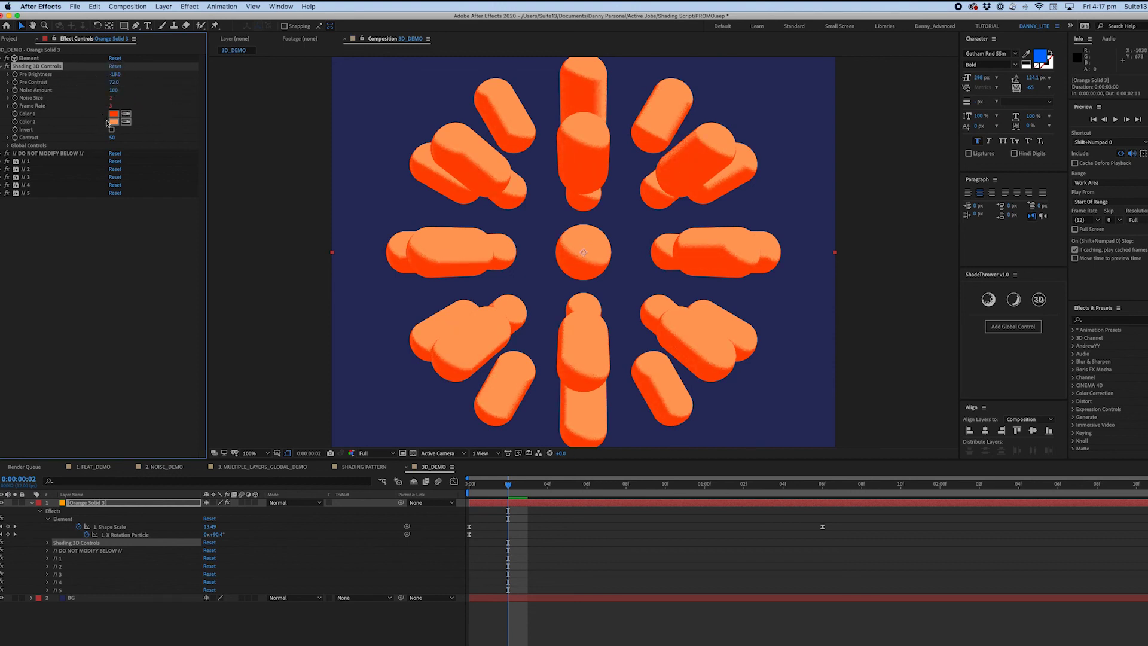
left_click_drag(109, 98, 115, 98)
mouse_move(112, 138)
left_mouse_down()
mouse_move(71, 139)
mouse_move(112, 137)
left_mouse_up()
Look over the 3D shading's Global Controls options and preview the animation from the first frame.
left_click(8, 146)
left_click(8, 146)
left_click(7, 146)
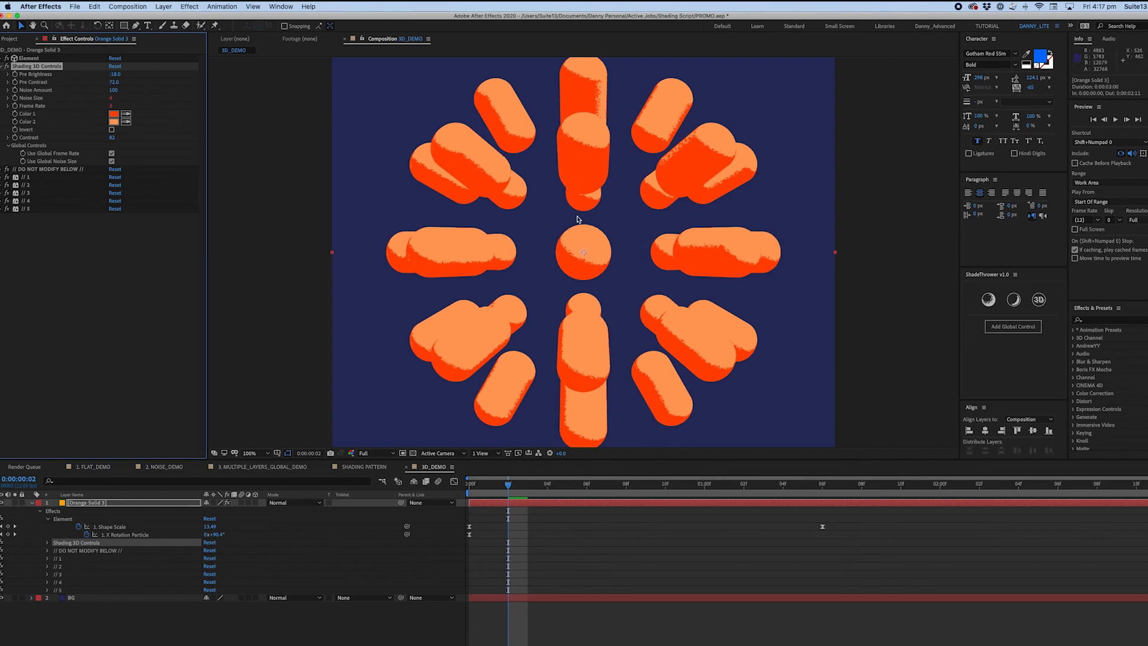
key("comma")
key("comma")
left_click(471, 485)
key("space")
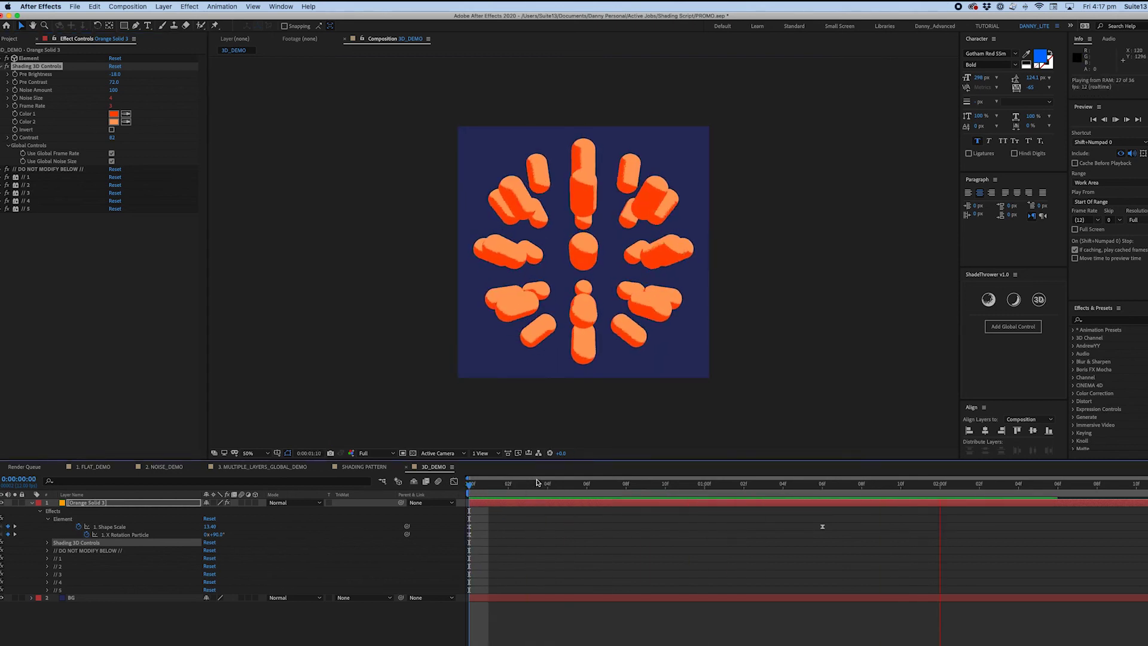